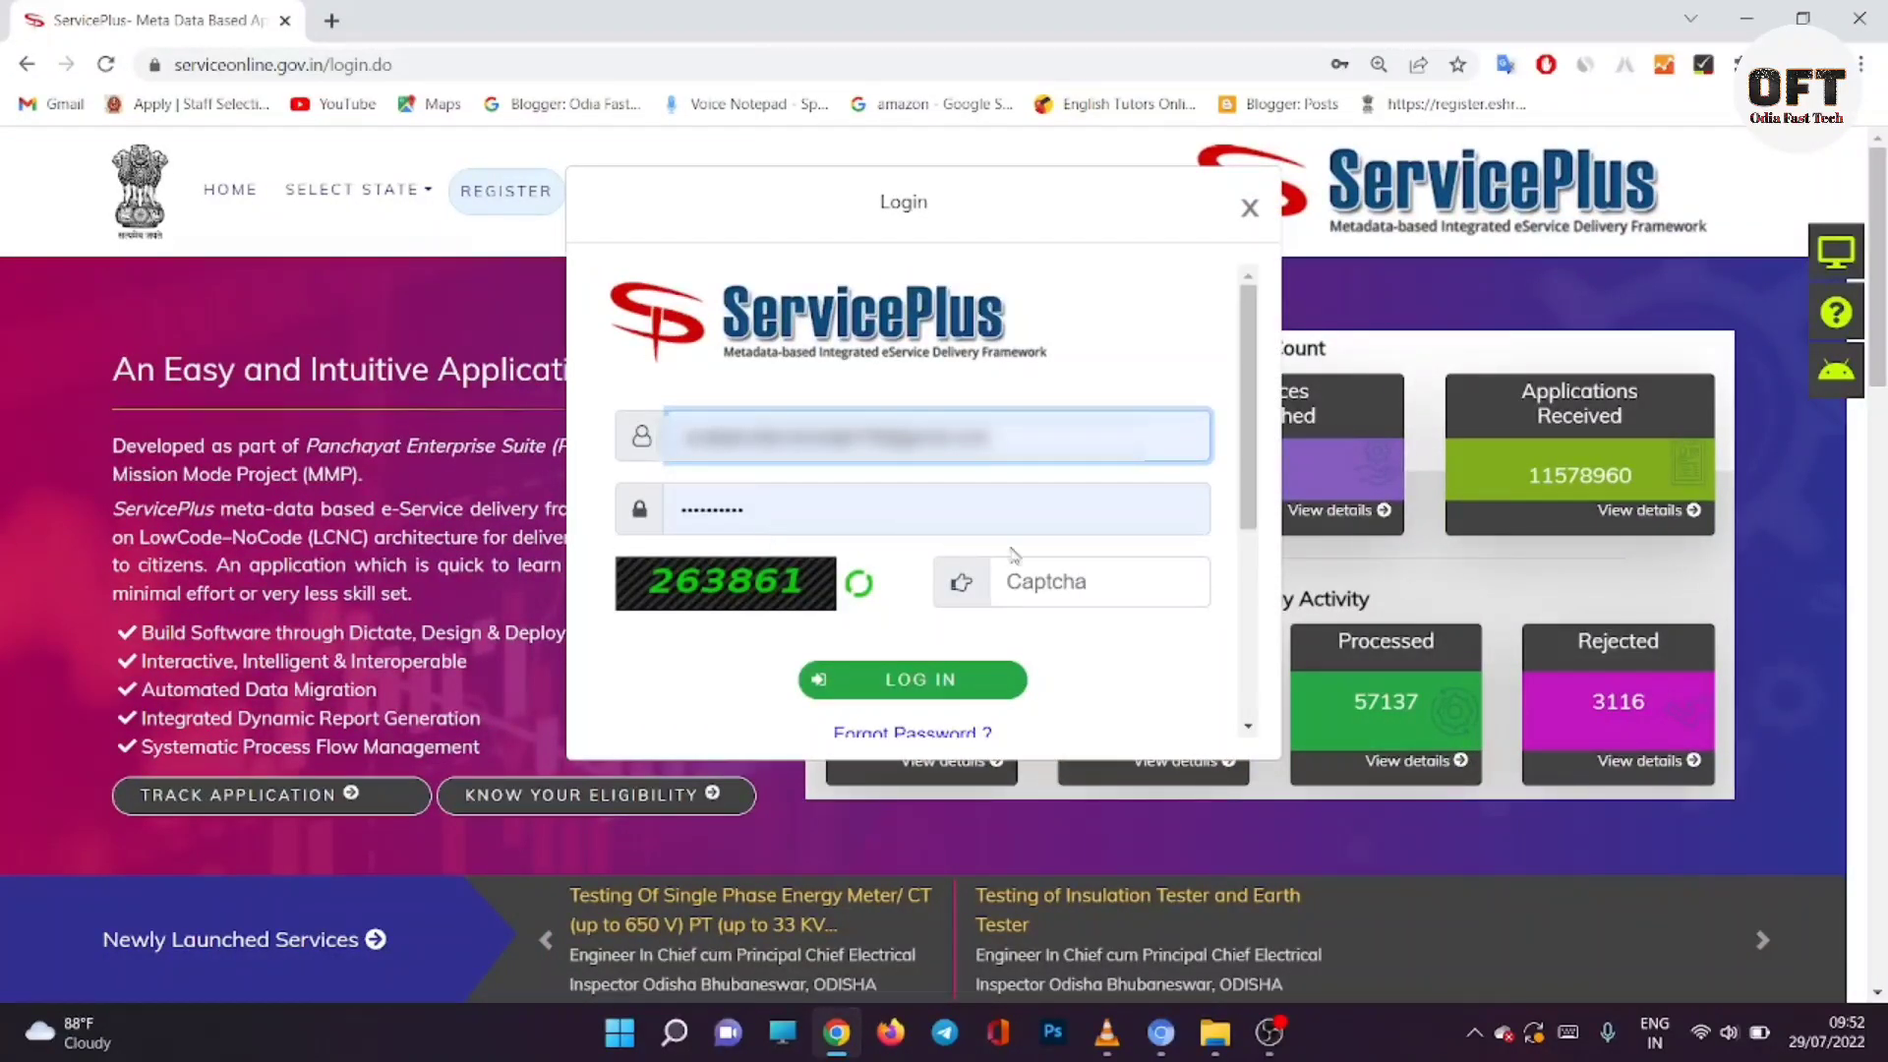
Step: Enter the login captcha code and log in to ServicePlus
click(1042, 589)
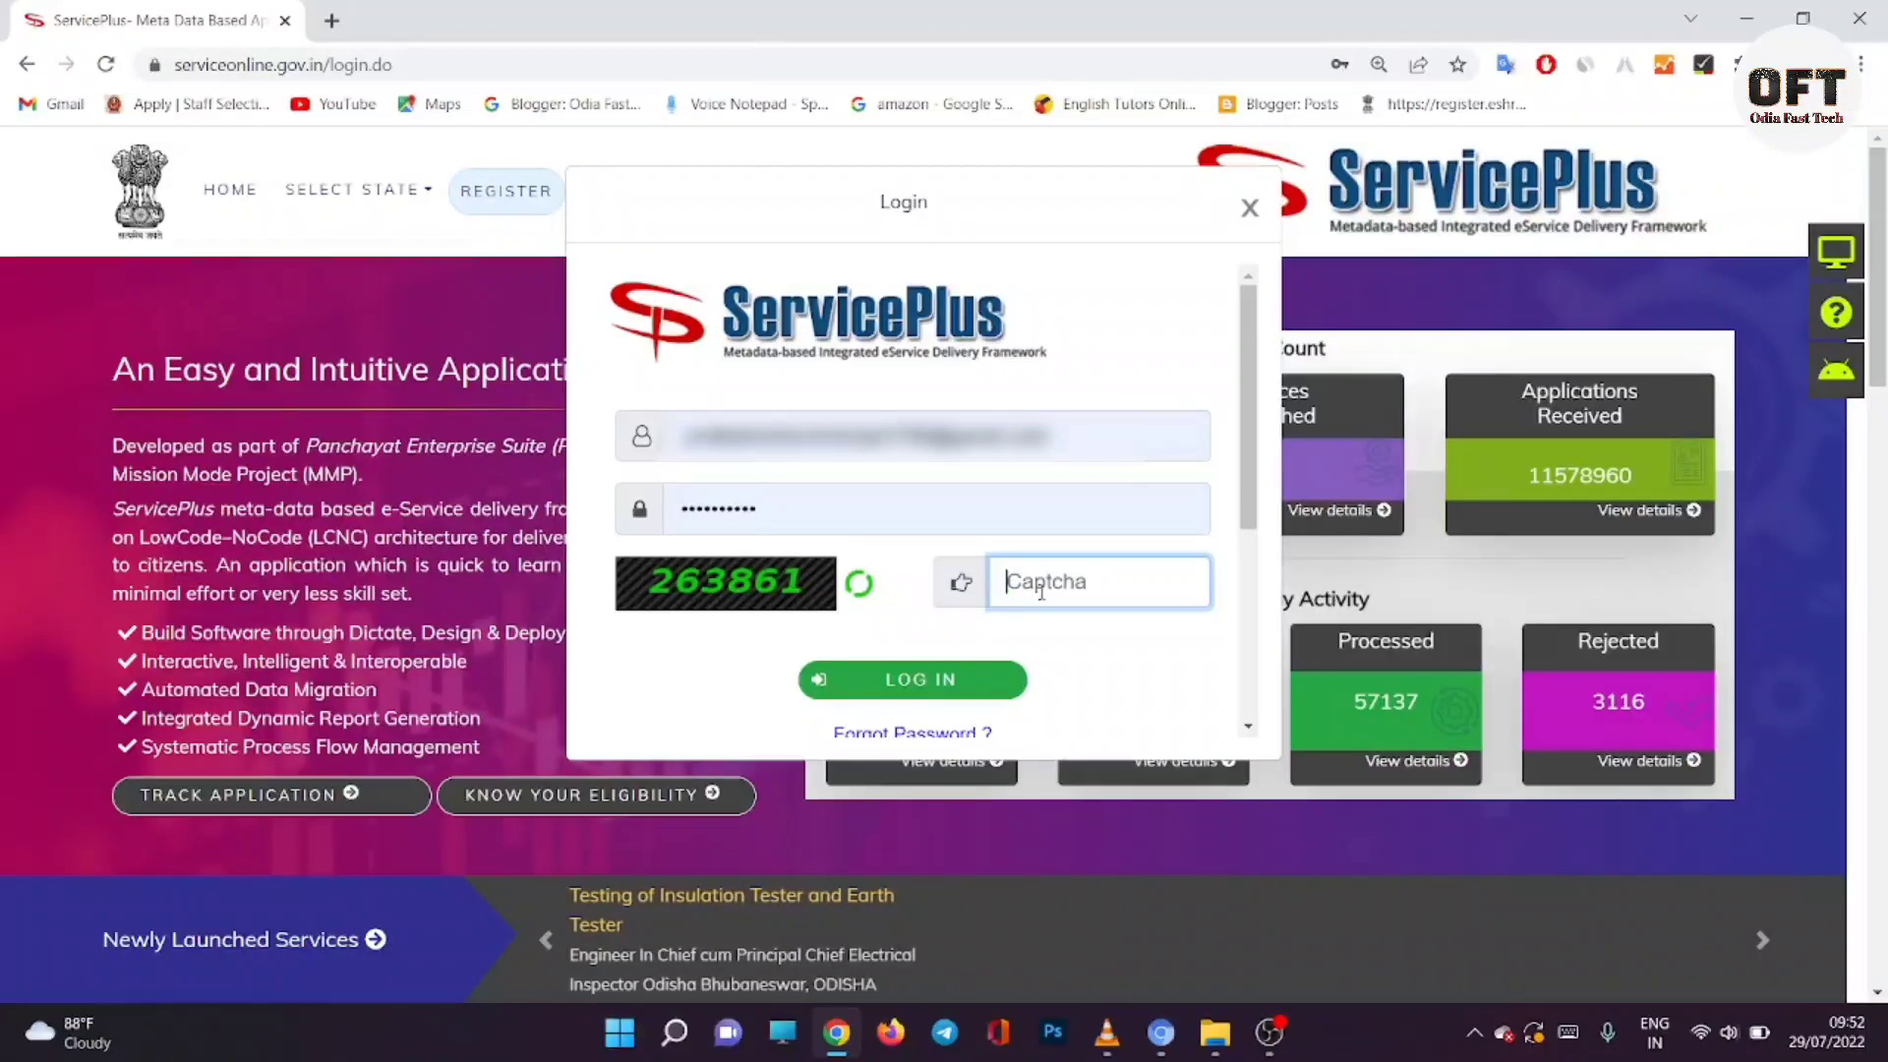
text(26)
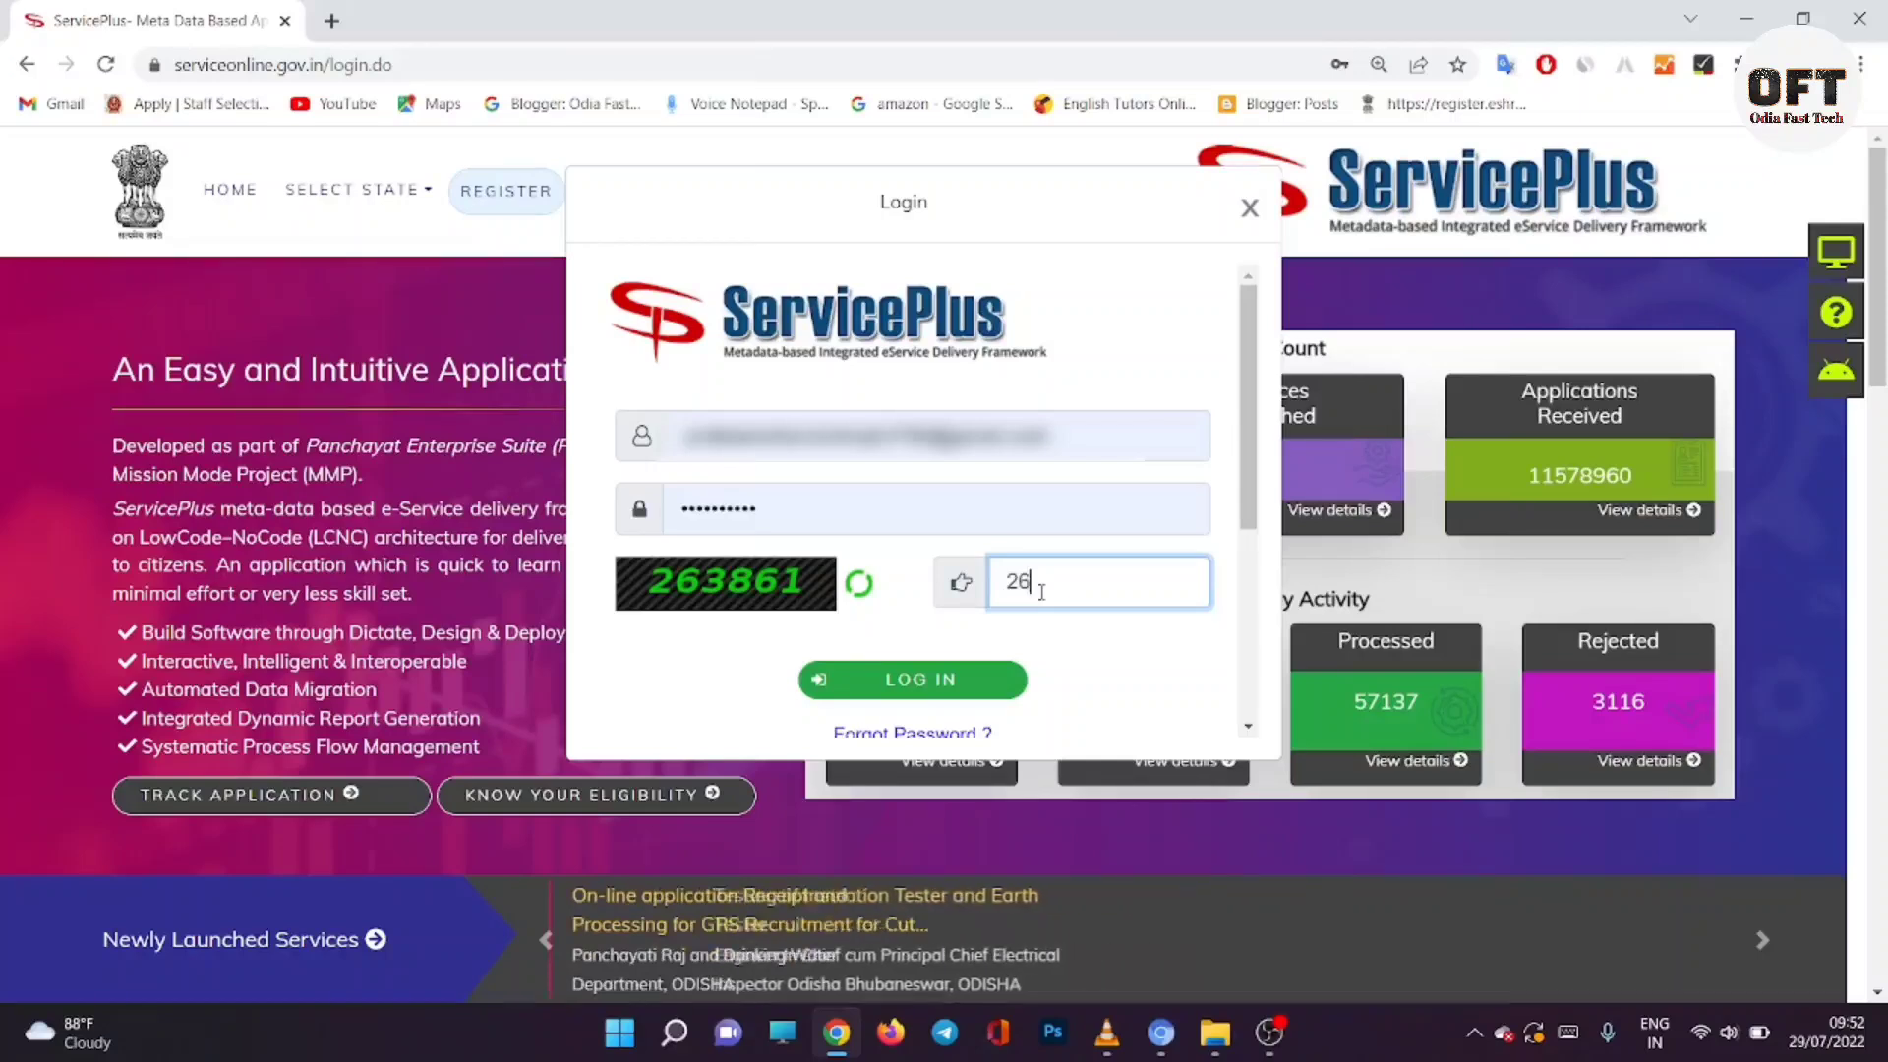
text(38)
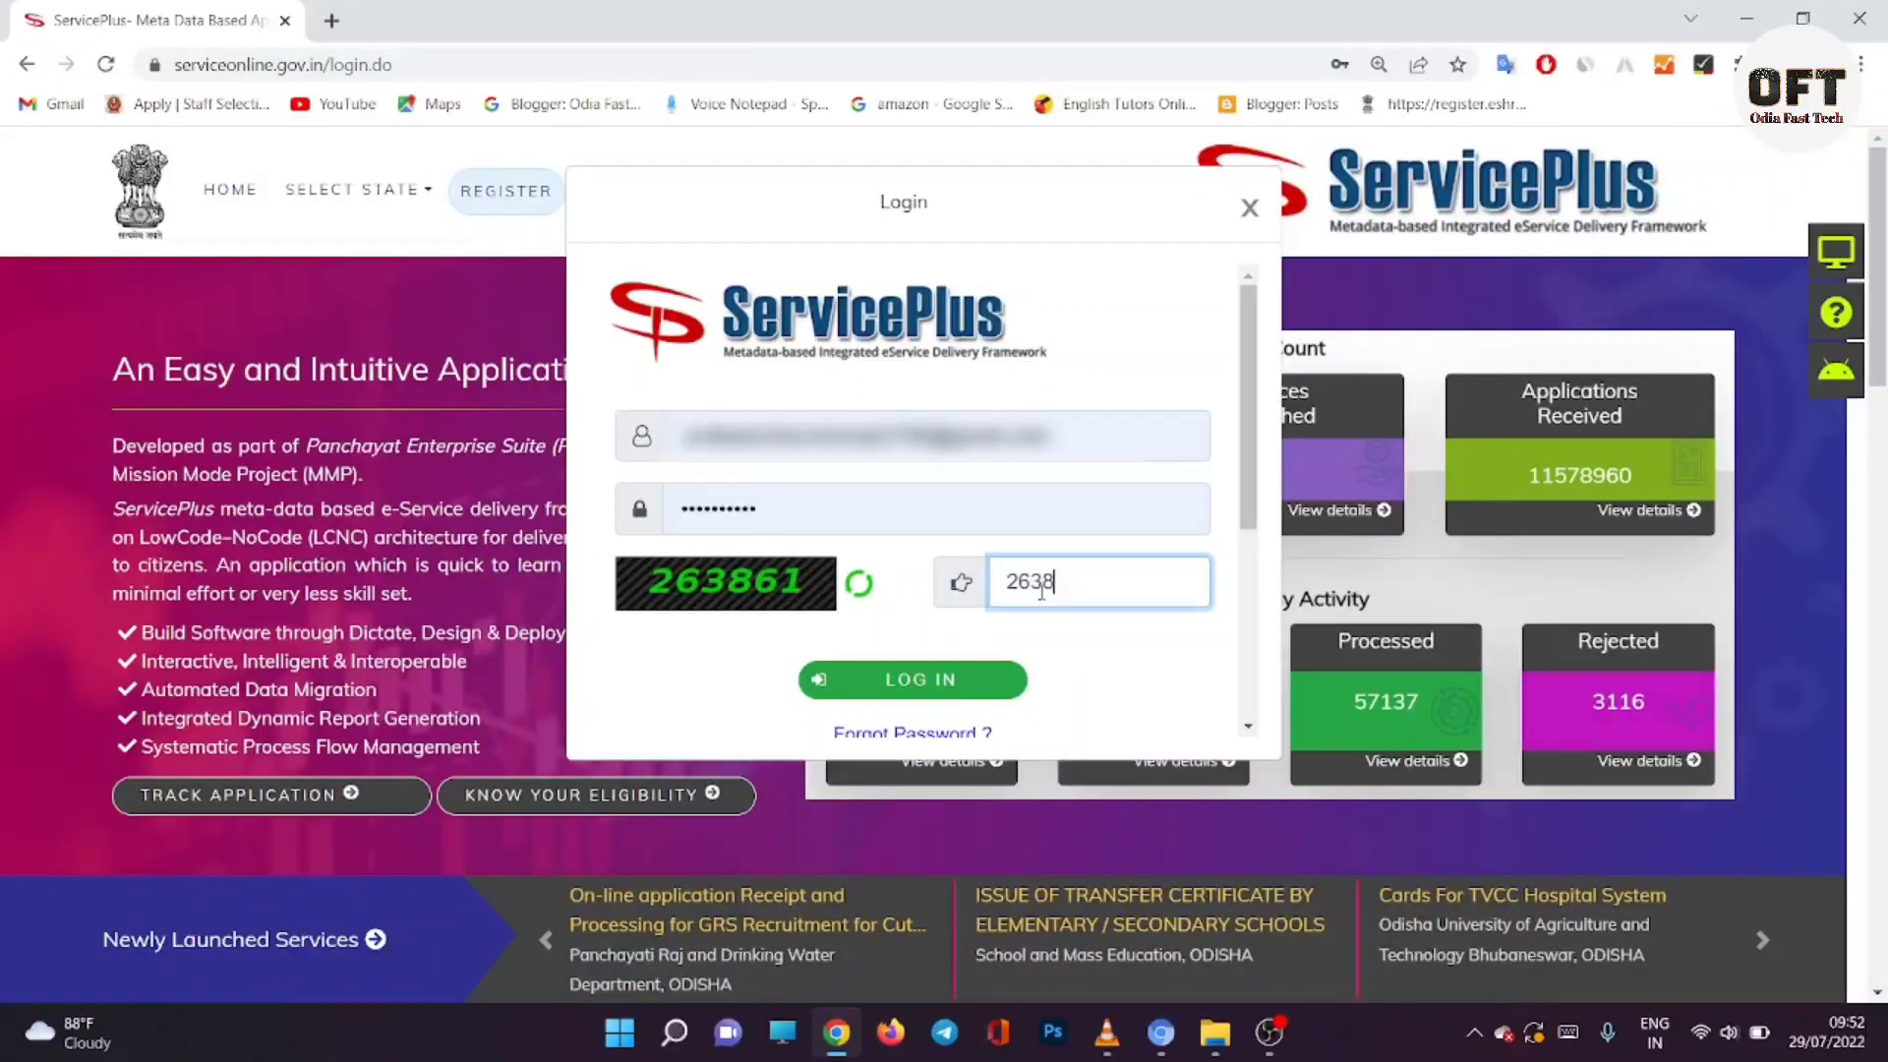
text(61)
click(962, 688)
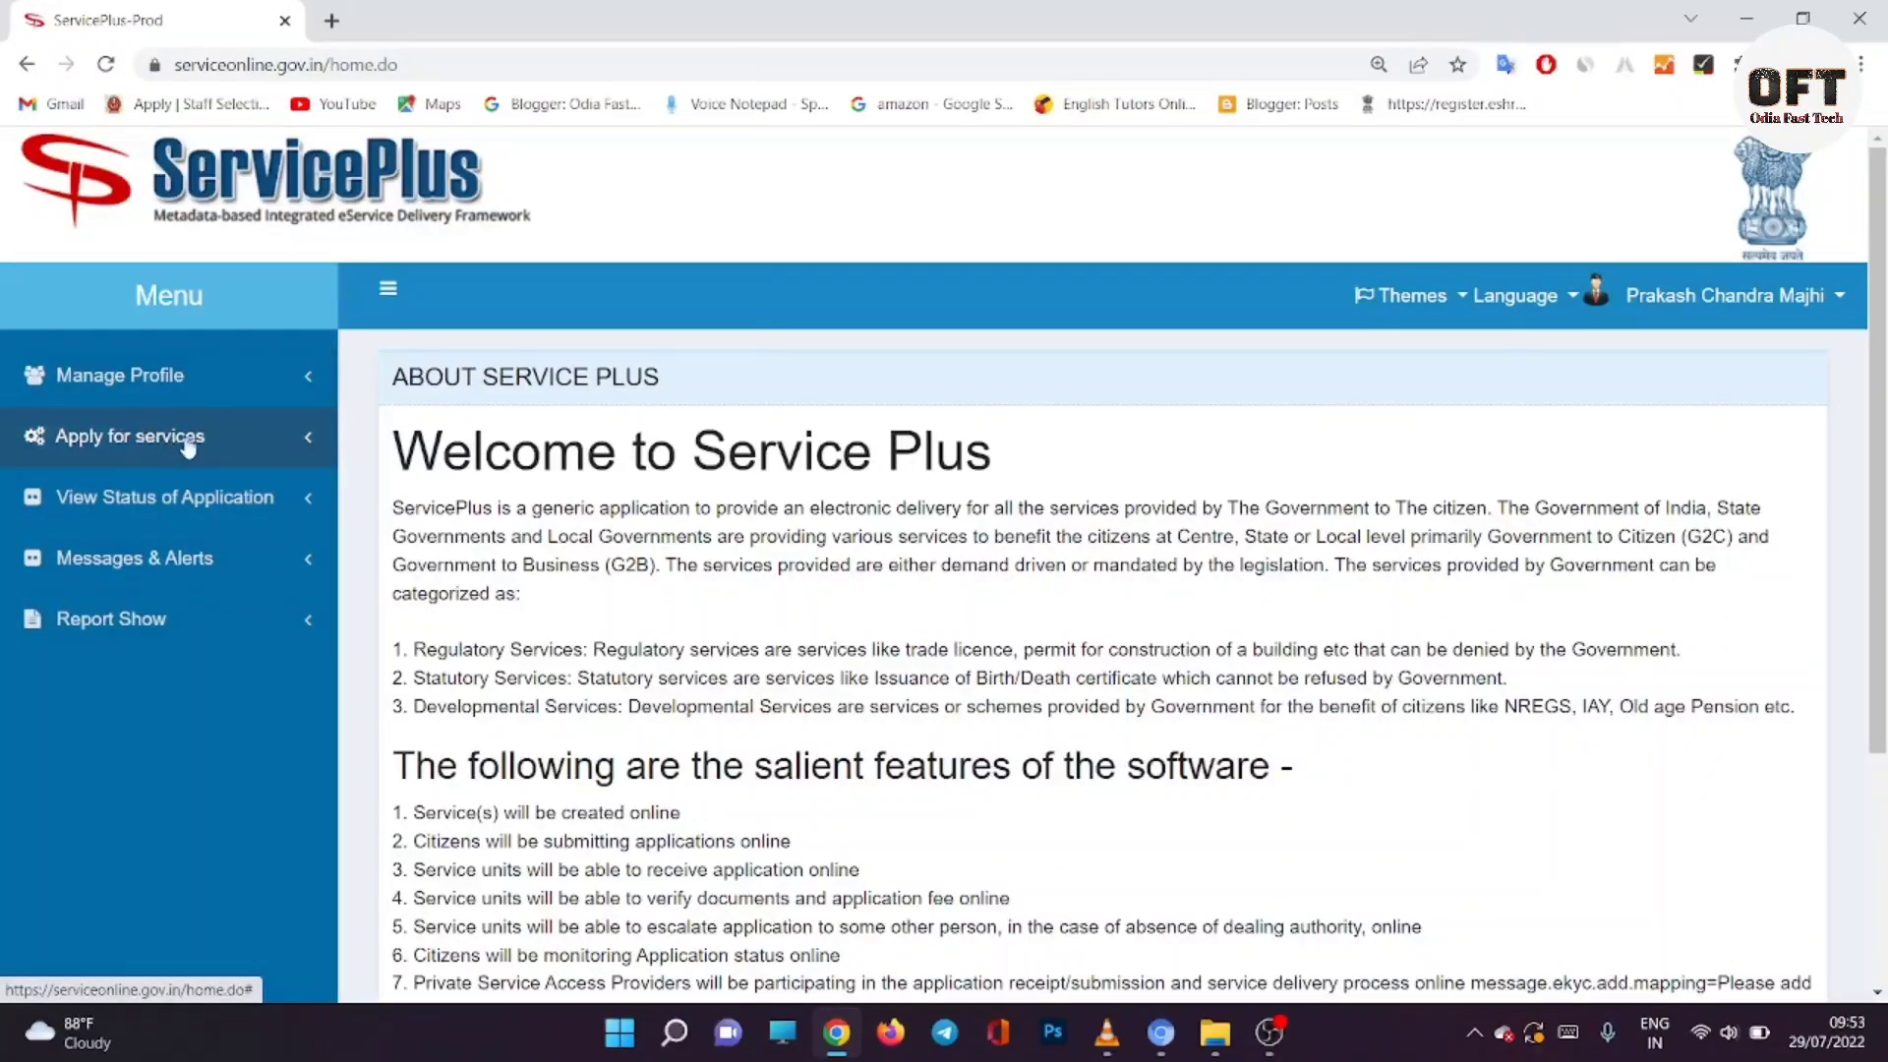
Step: Open Issuance of Resident Certificate from all available services, keeping state ODISHA and searching 'RES'
click(195, 443)
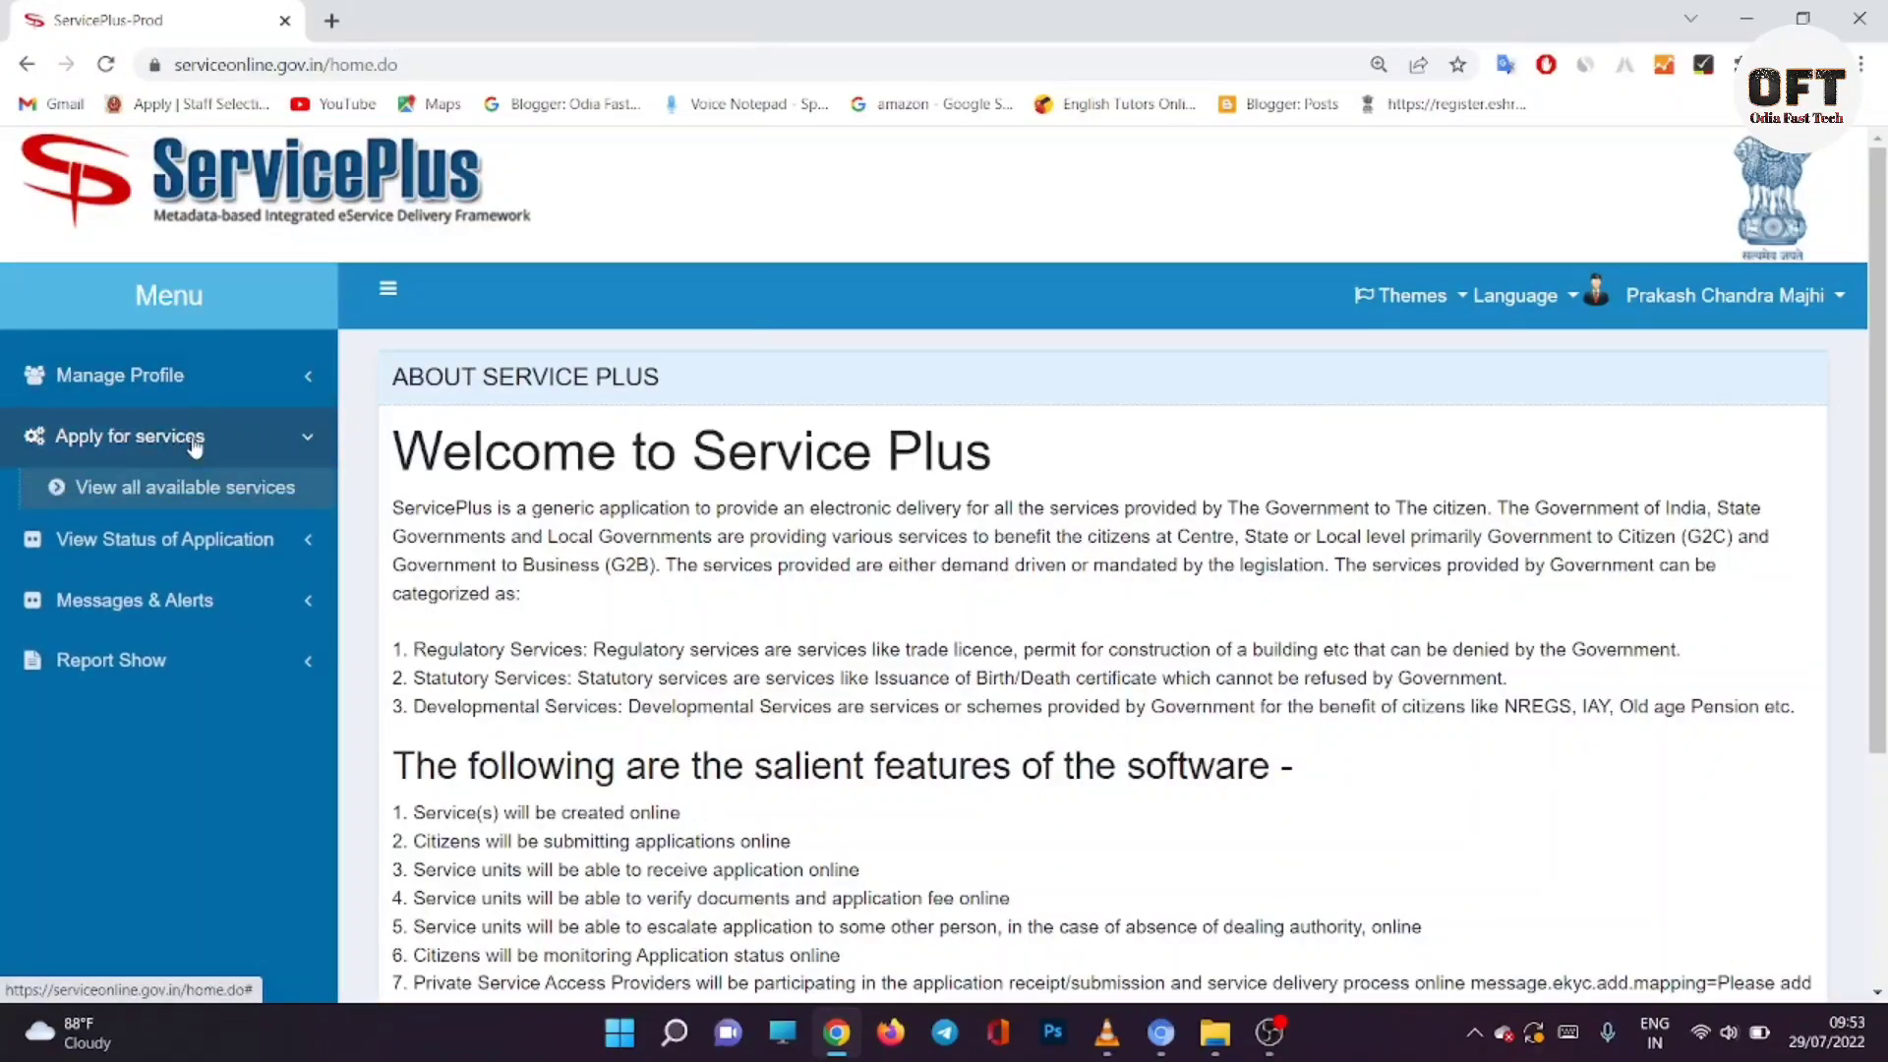
click(192, 489)
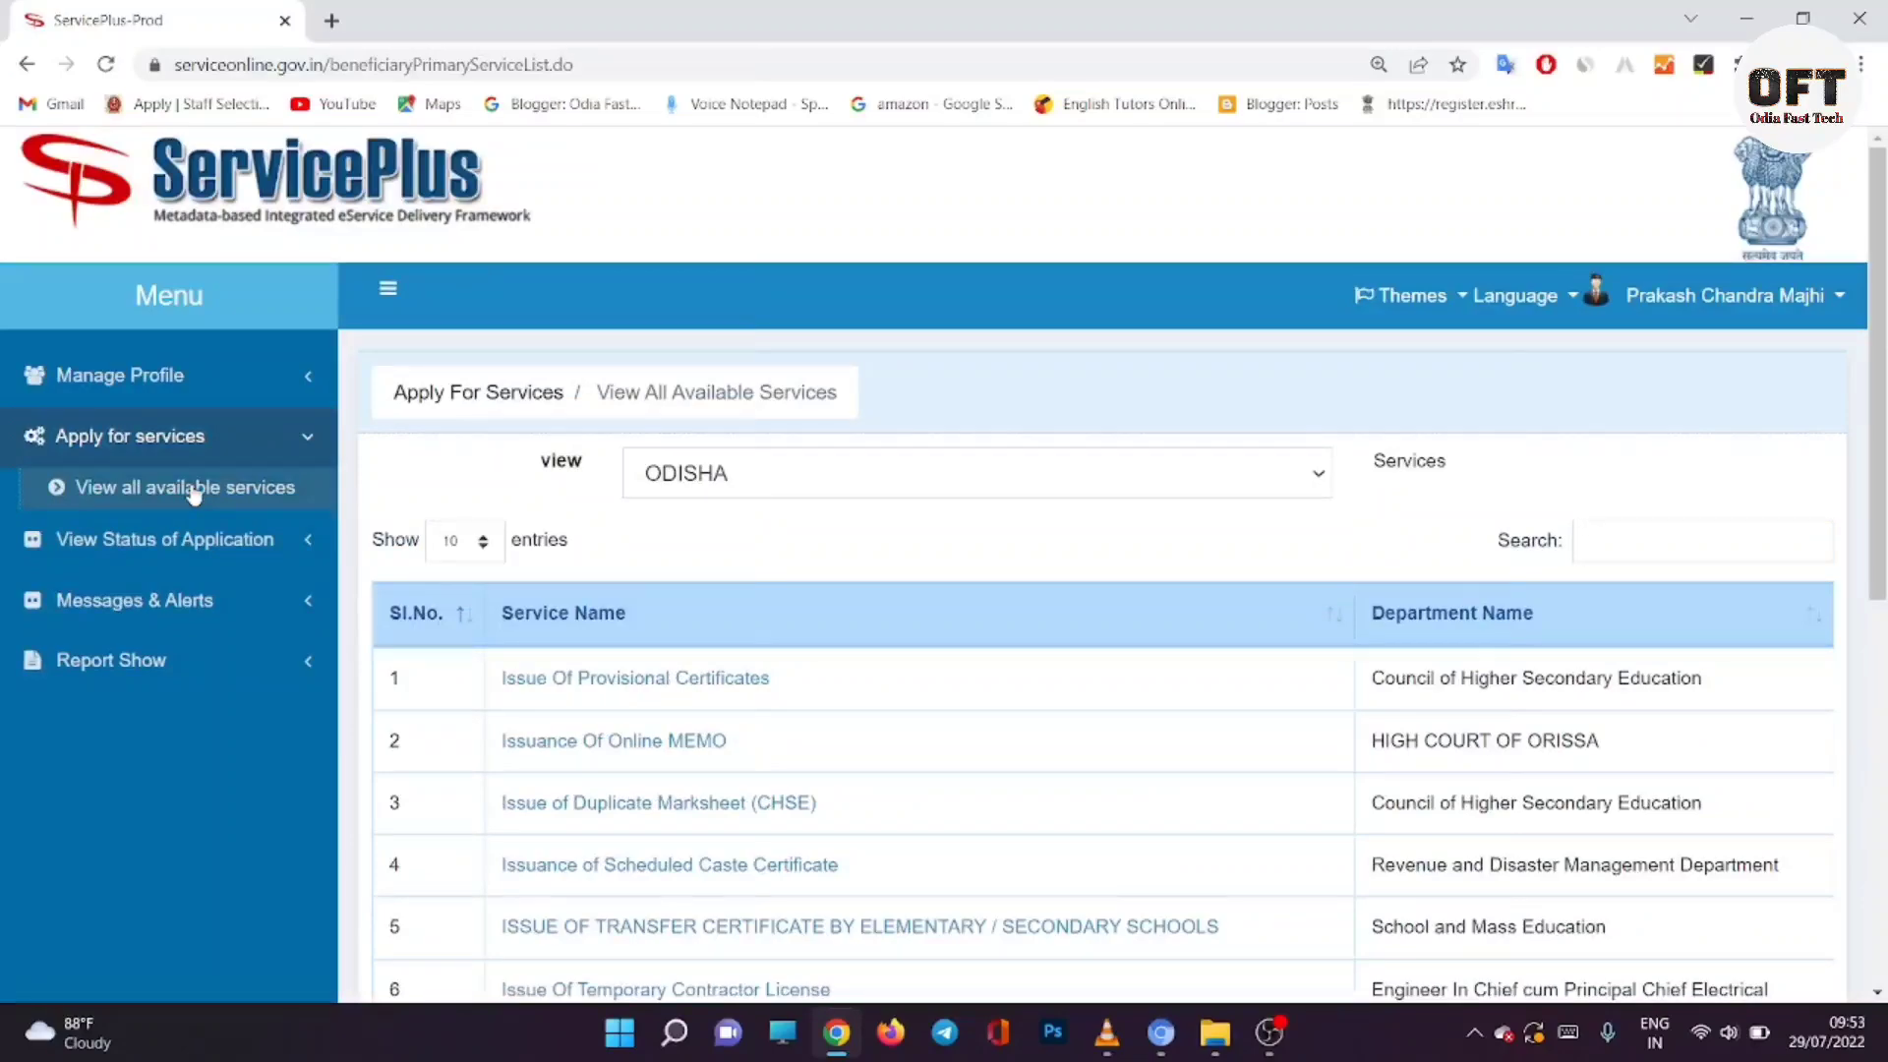
scroll(712, 560, down, 6)
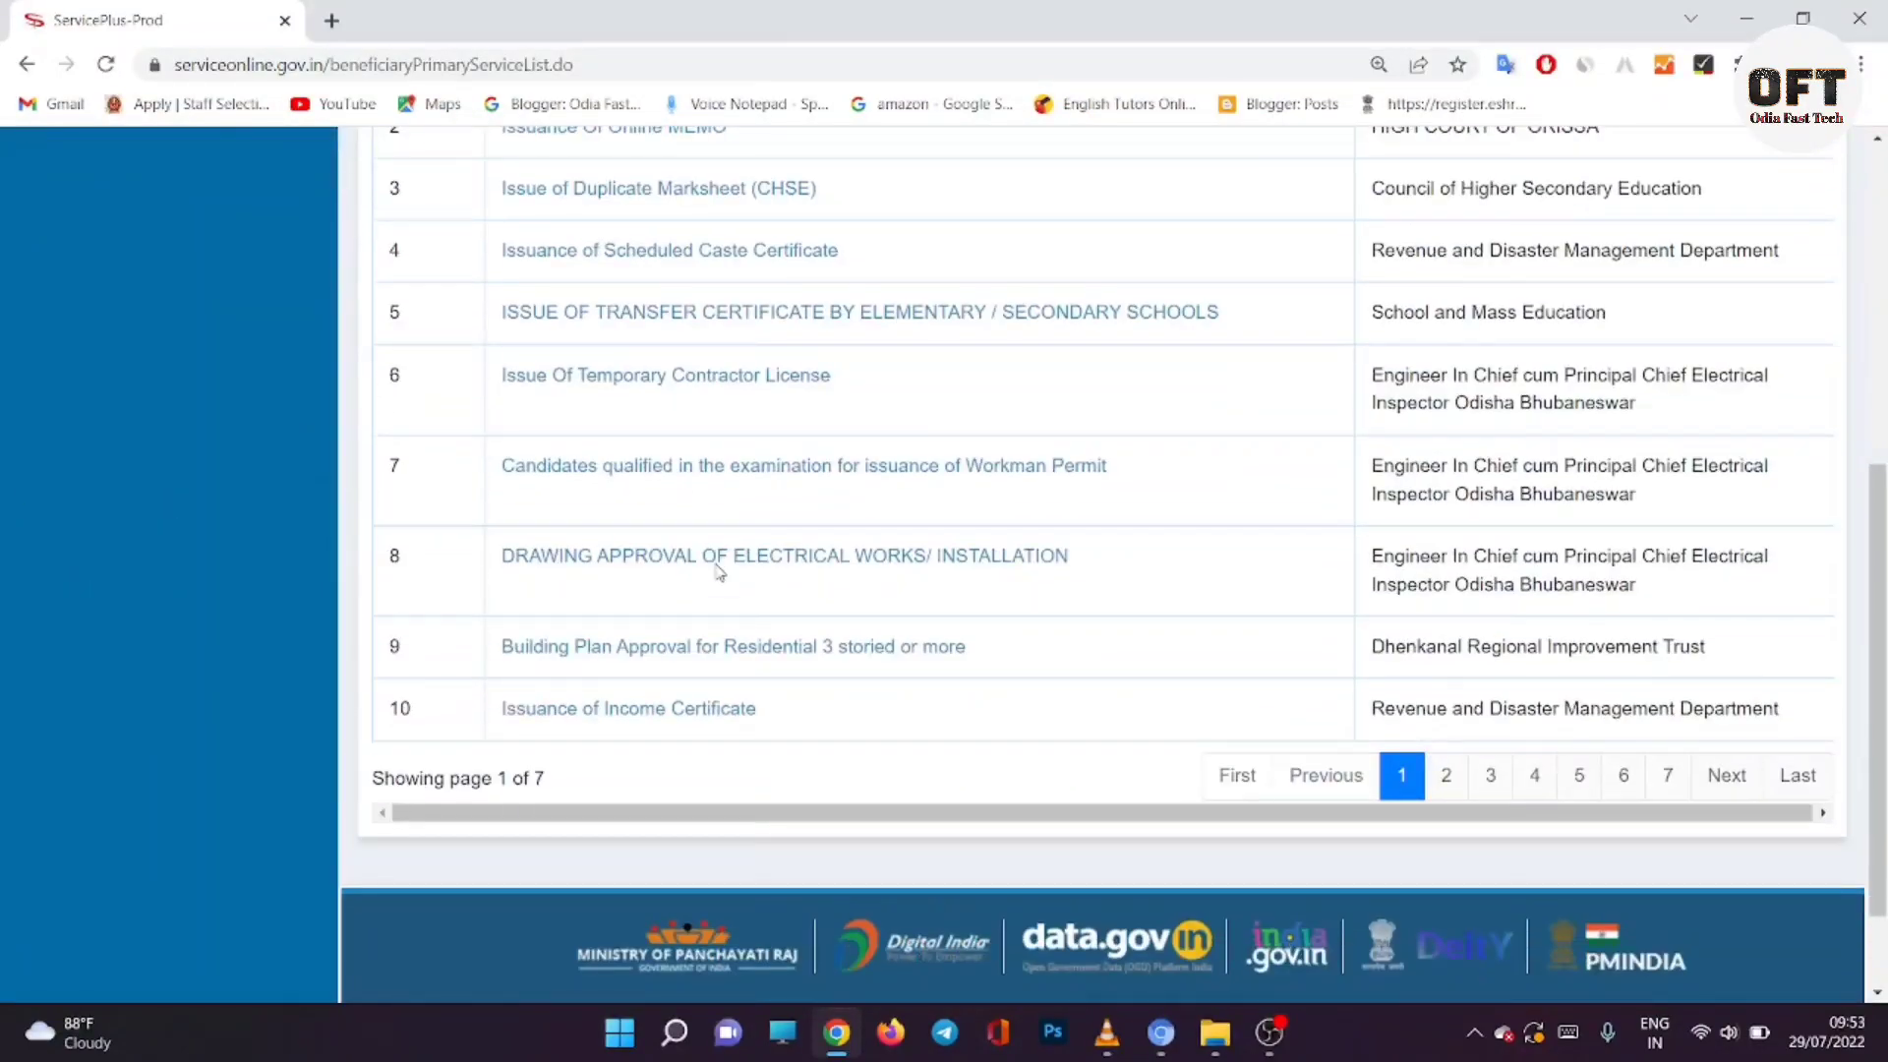
scroll(718, 575, up, 6)
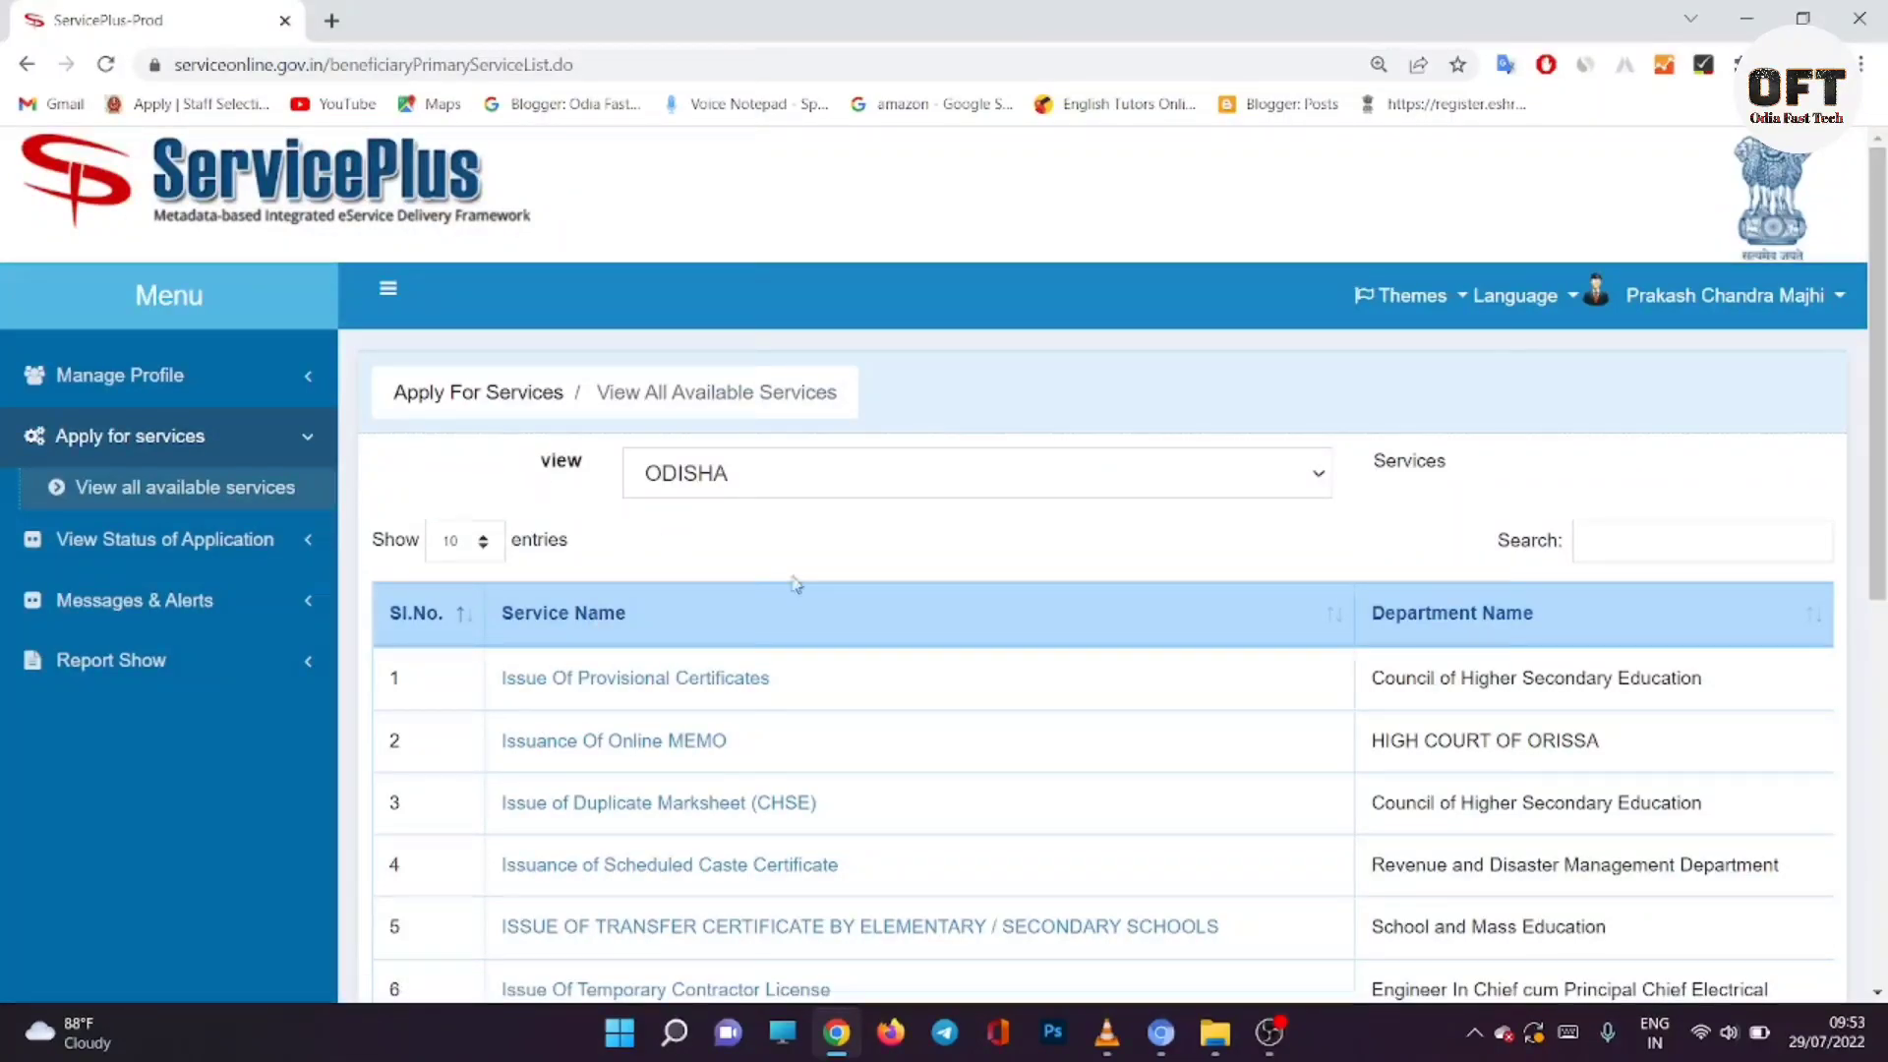
click(1178, 488)
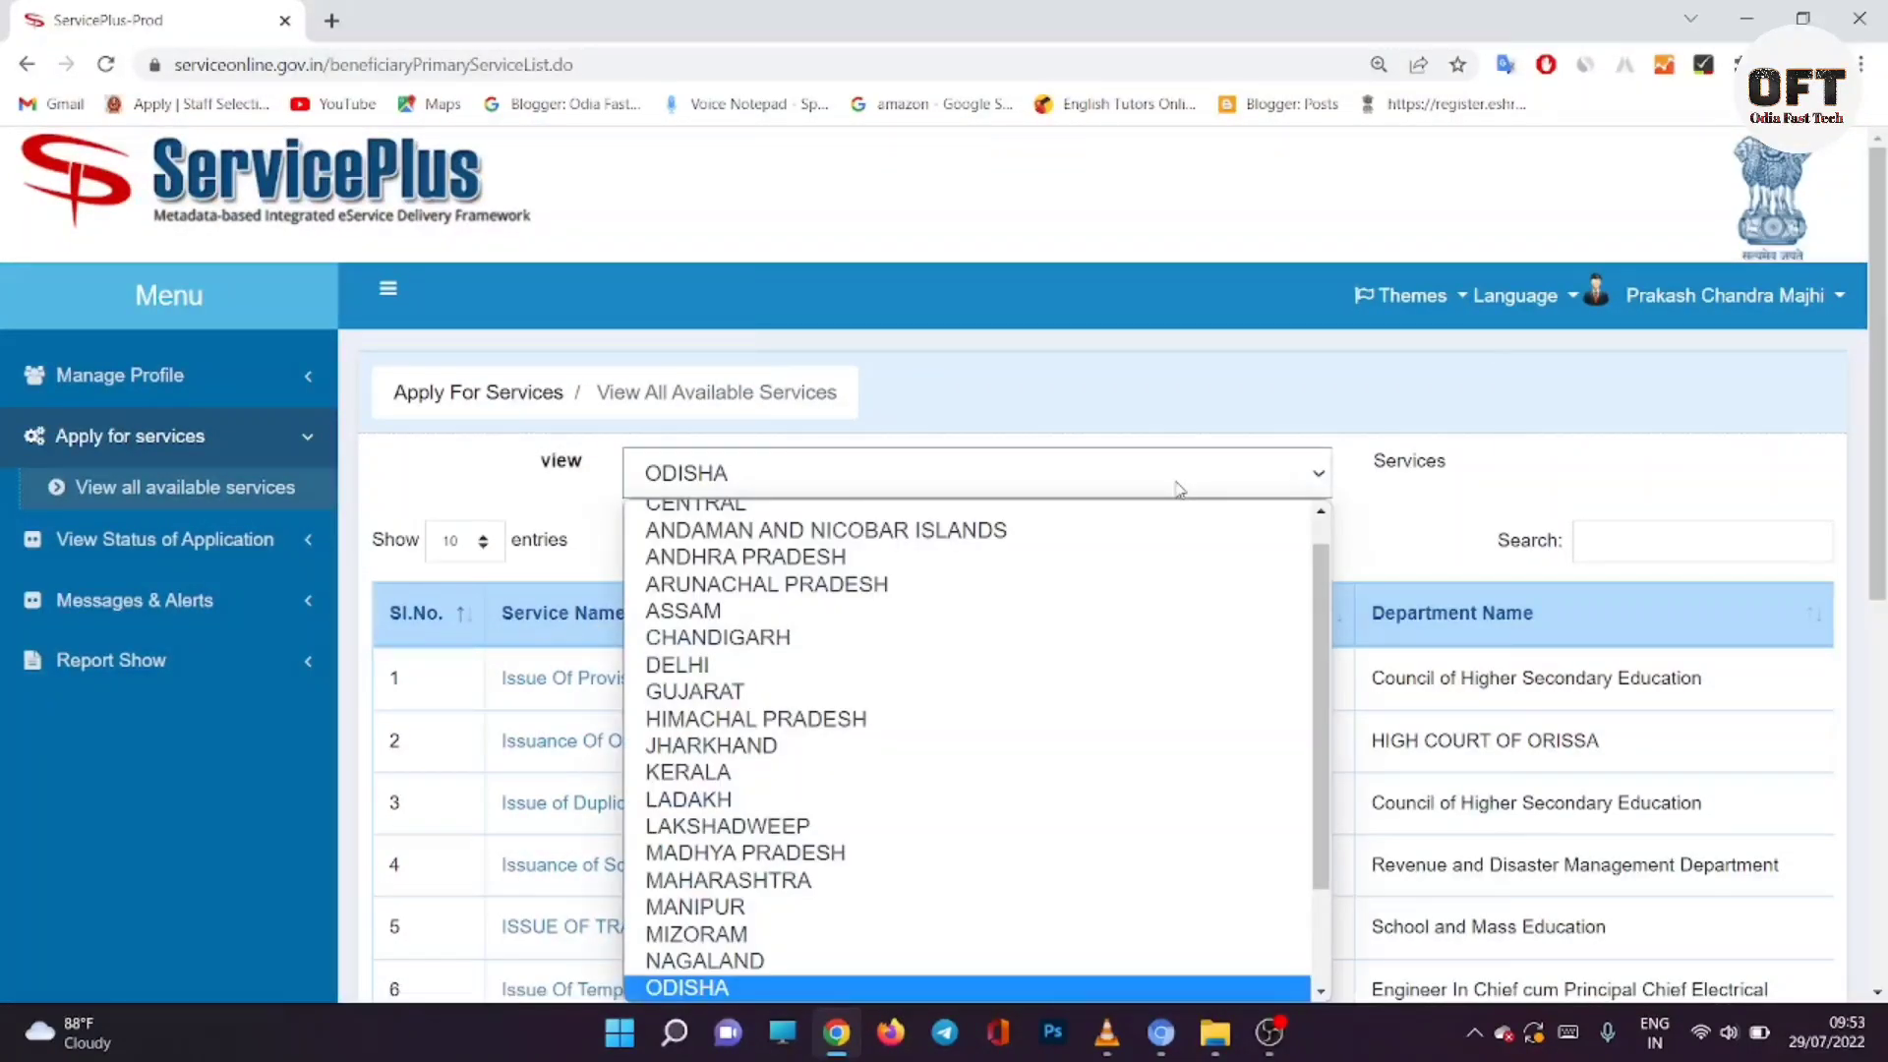
click(1178, 488)
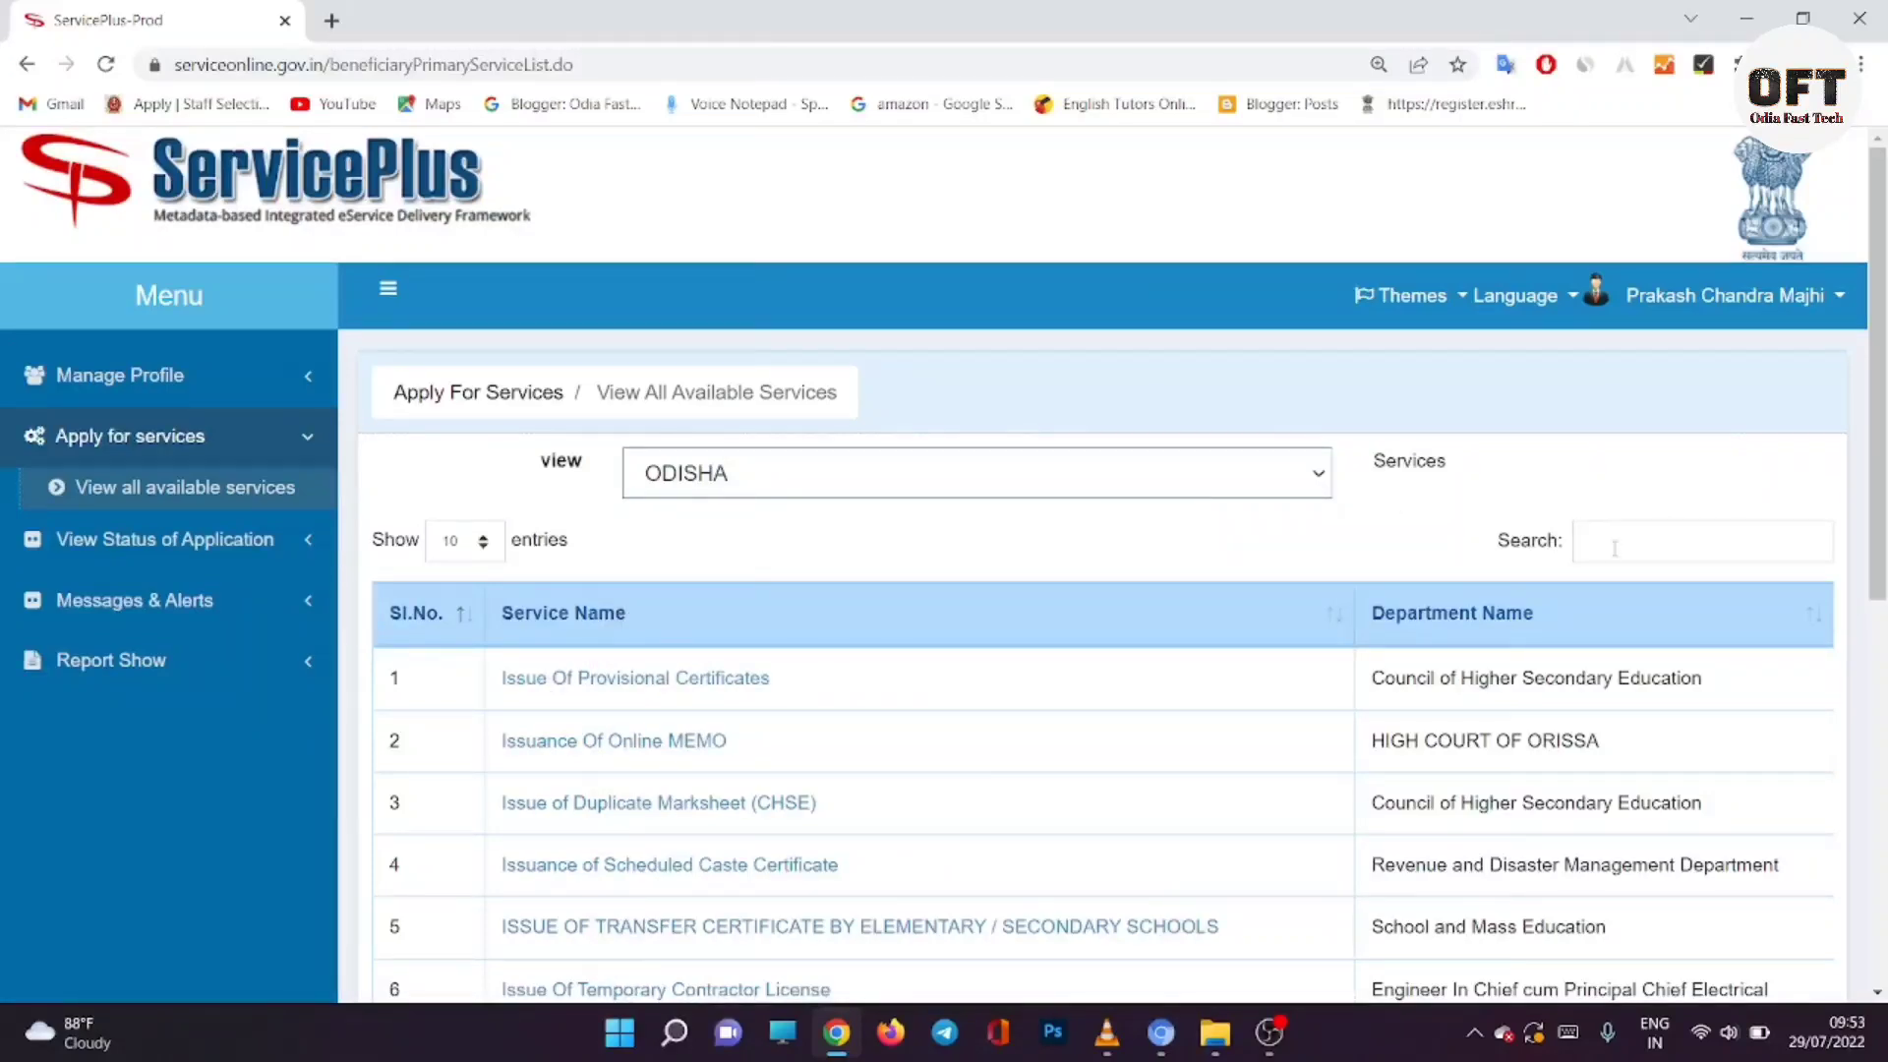
click(1609, 549)
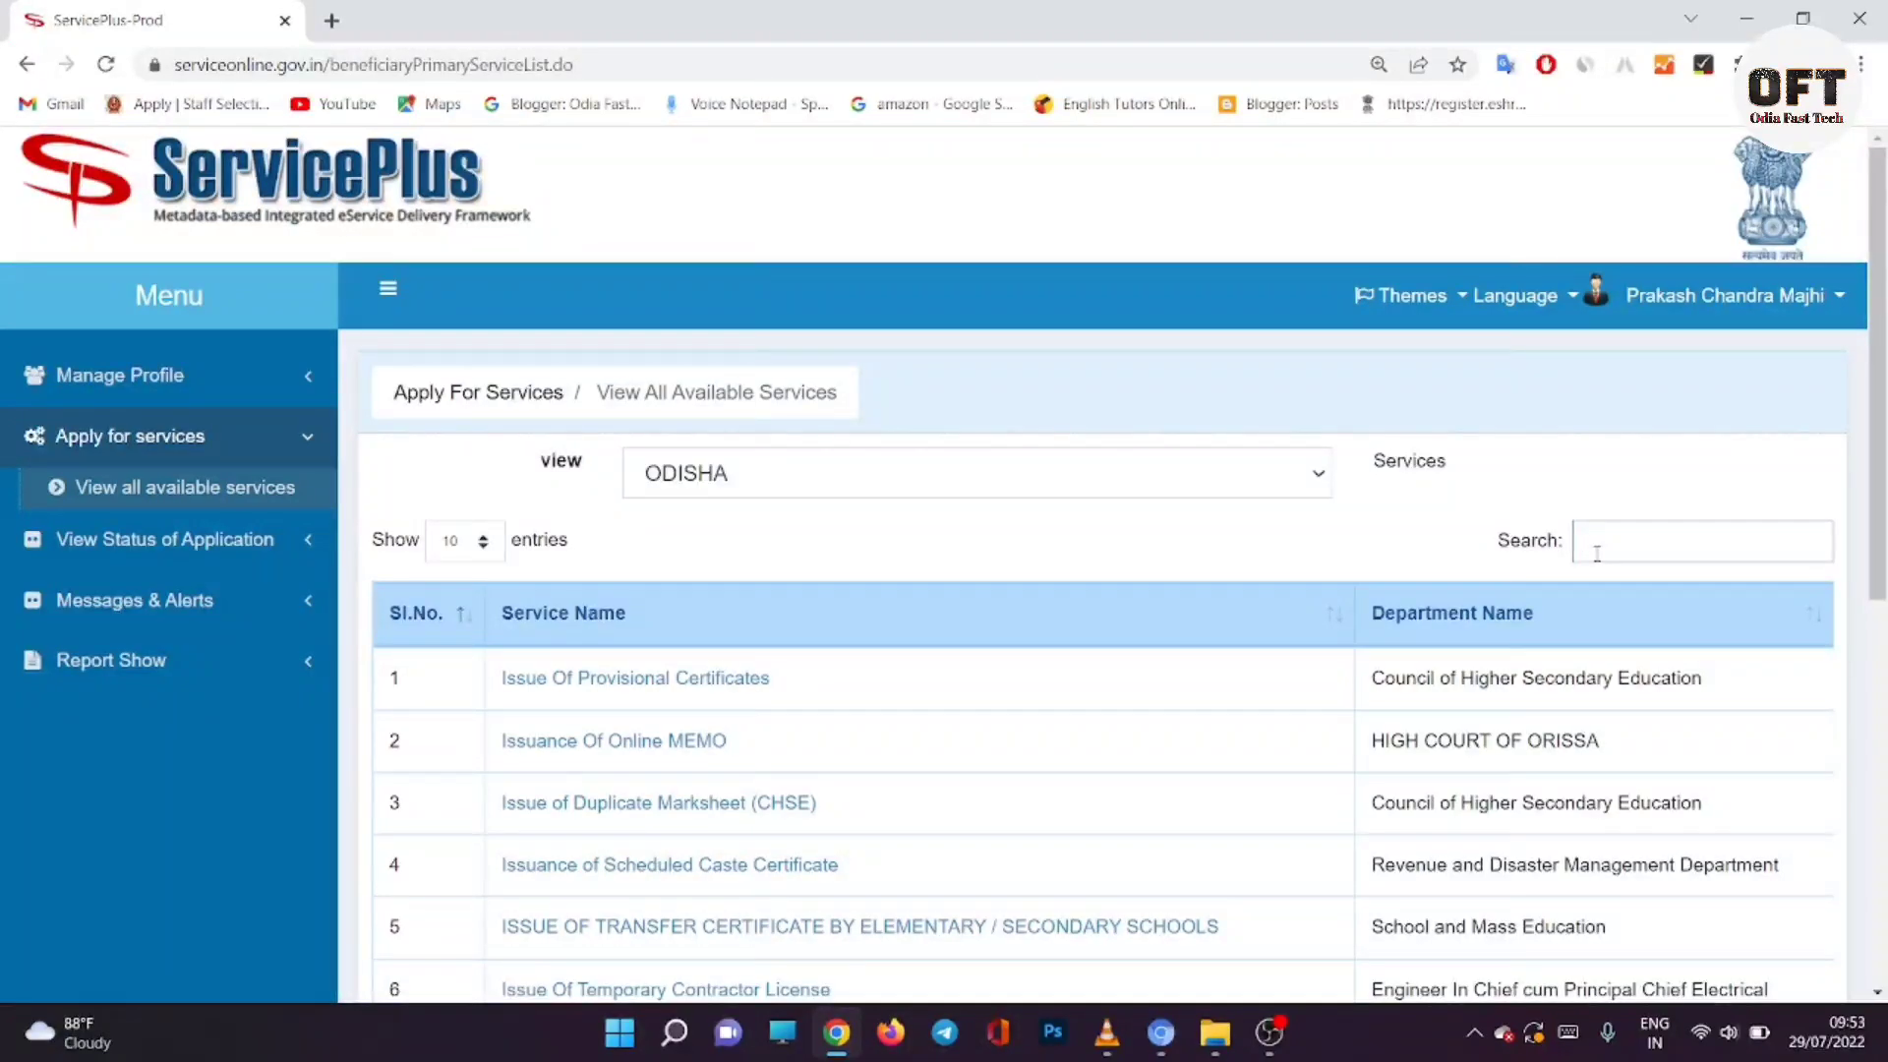
text(RES)
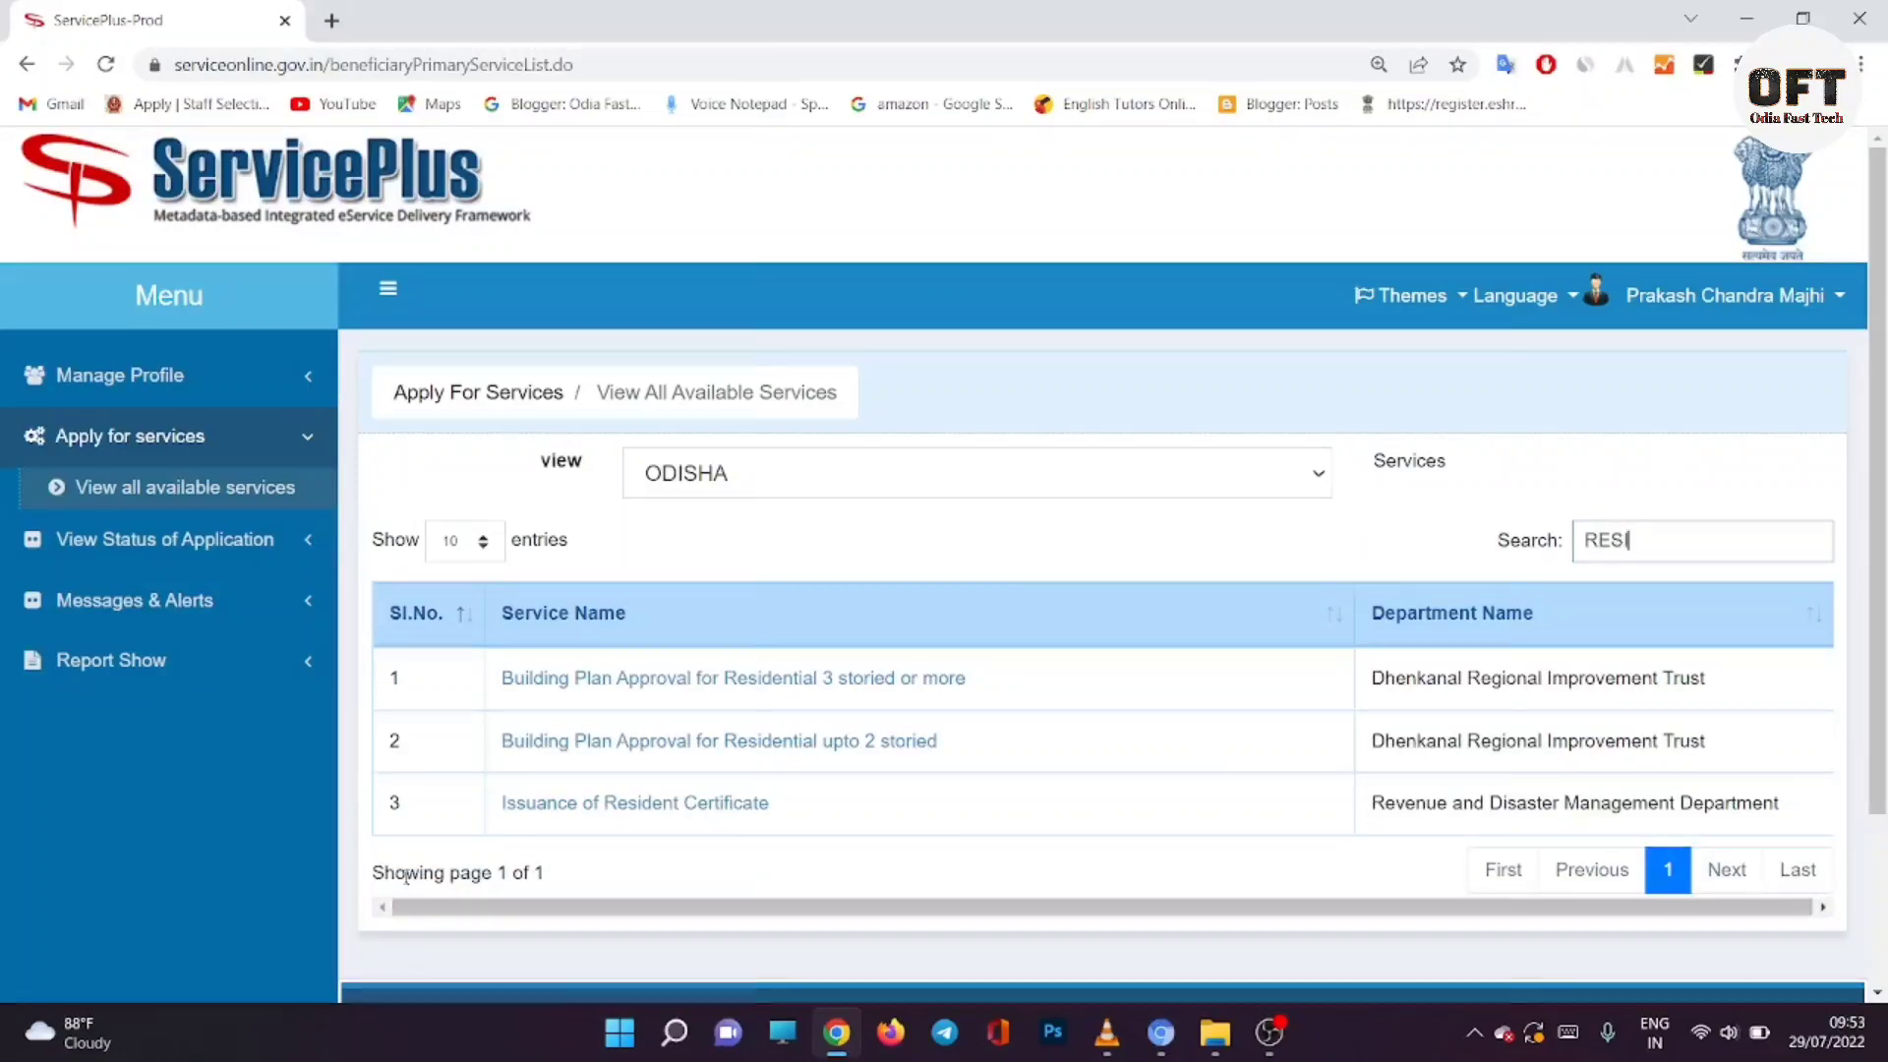
click(726, 807)
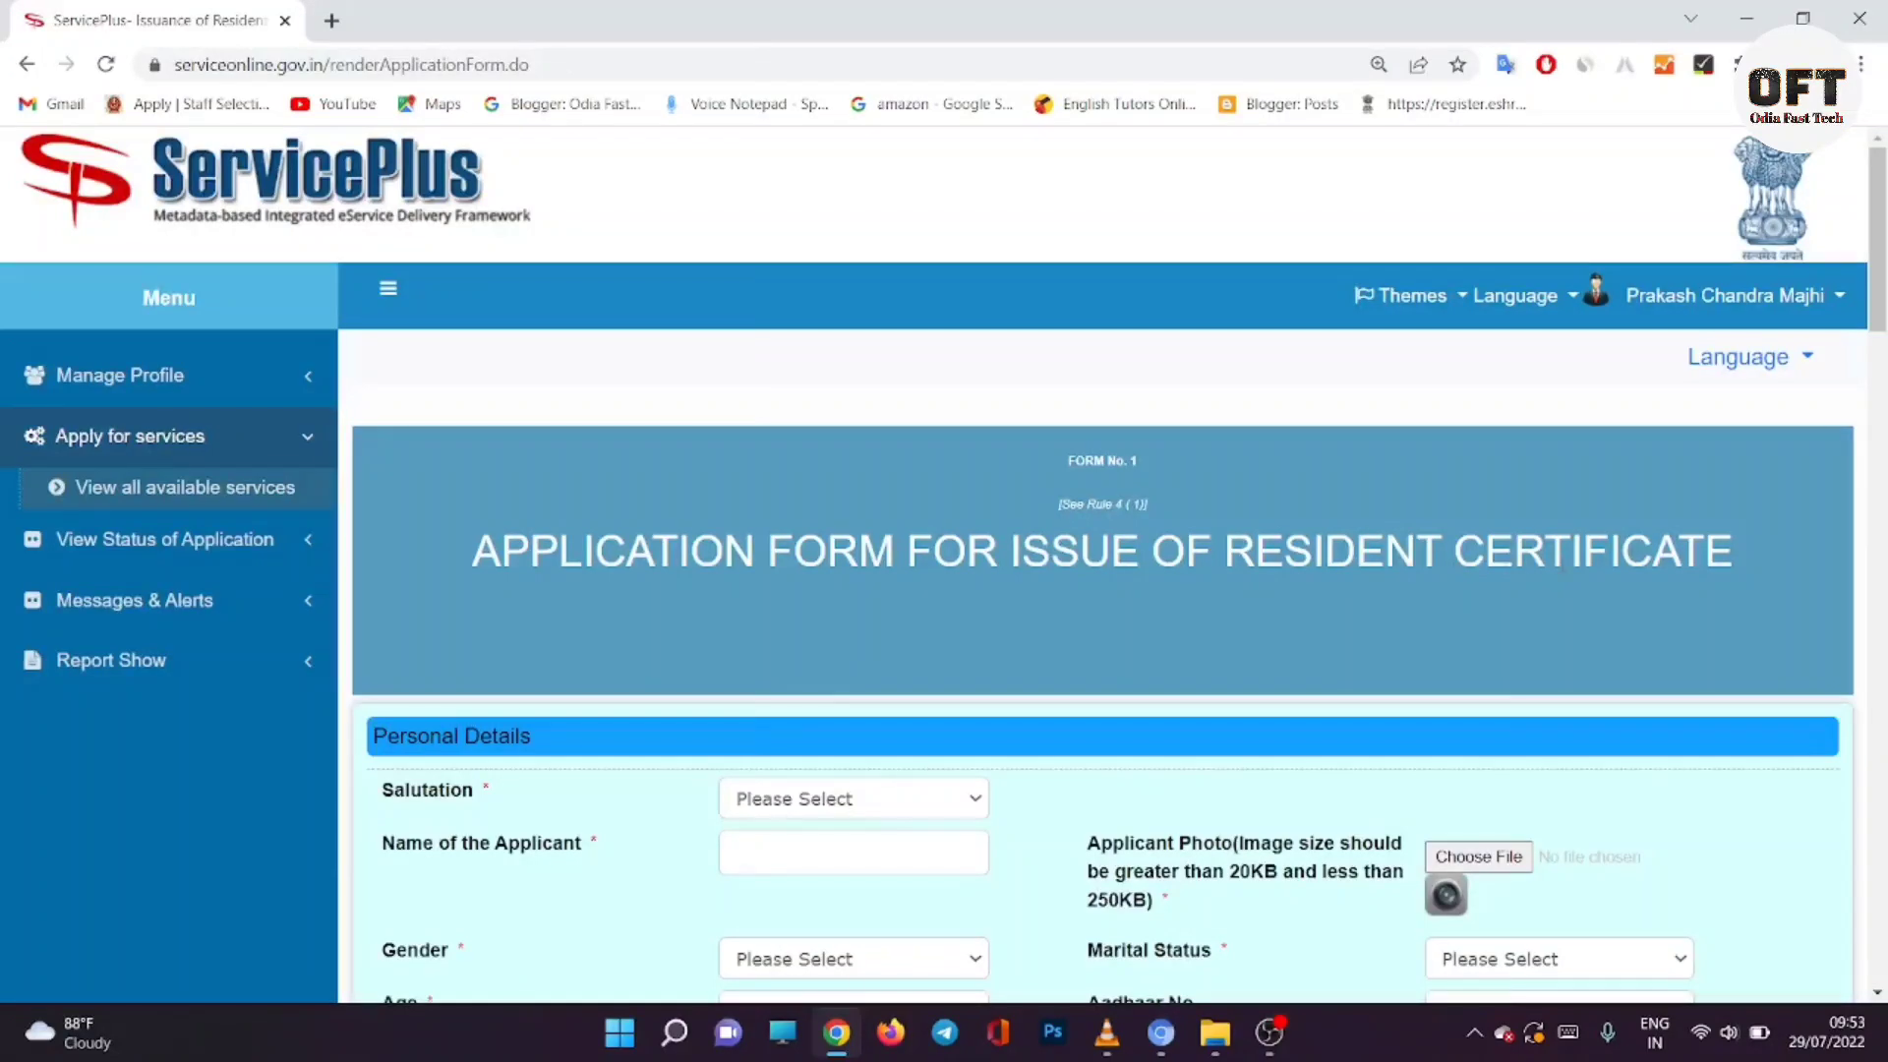
Step: Choose salutation Shri and enter the applicant's full name
scroll(1560, 563, down, 3)
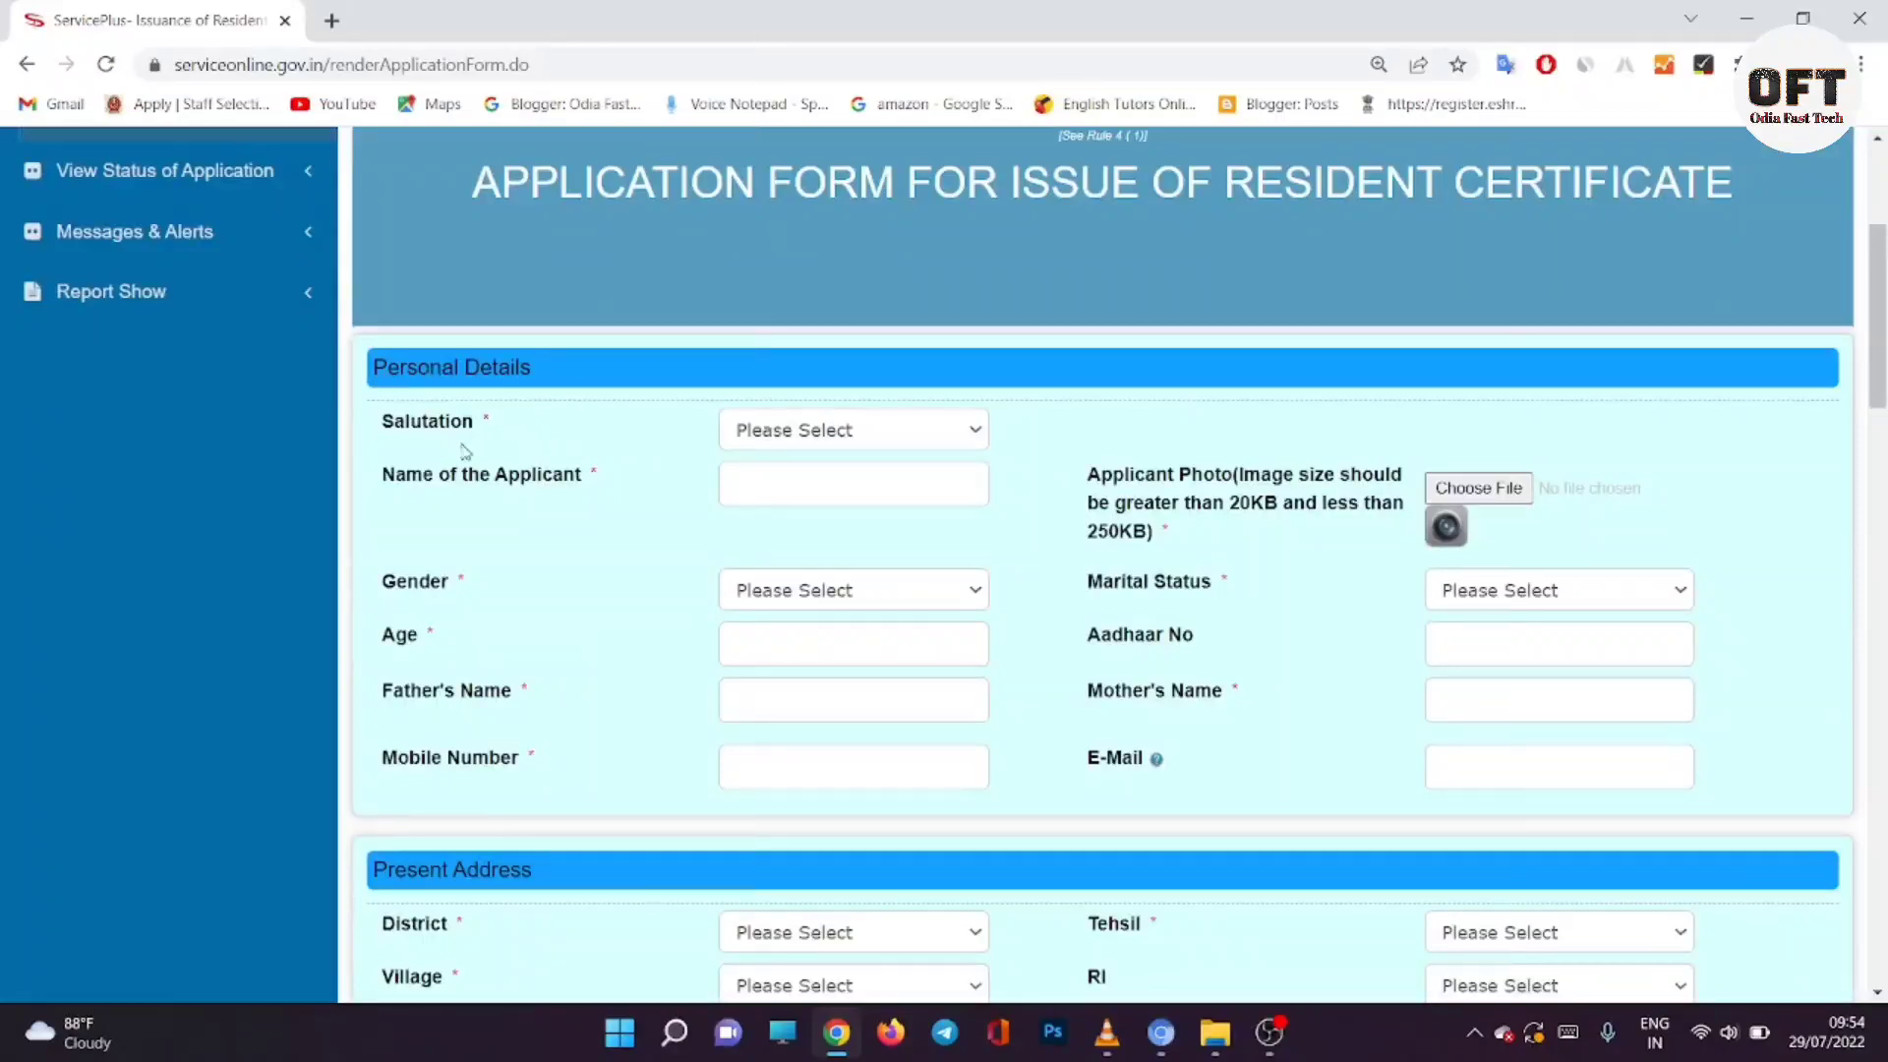
click(809, 430)
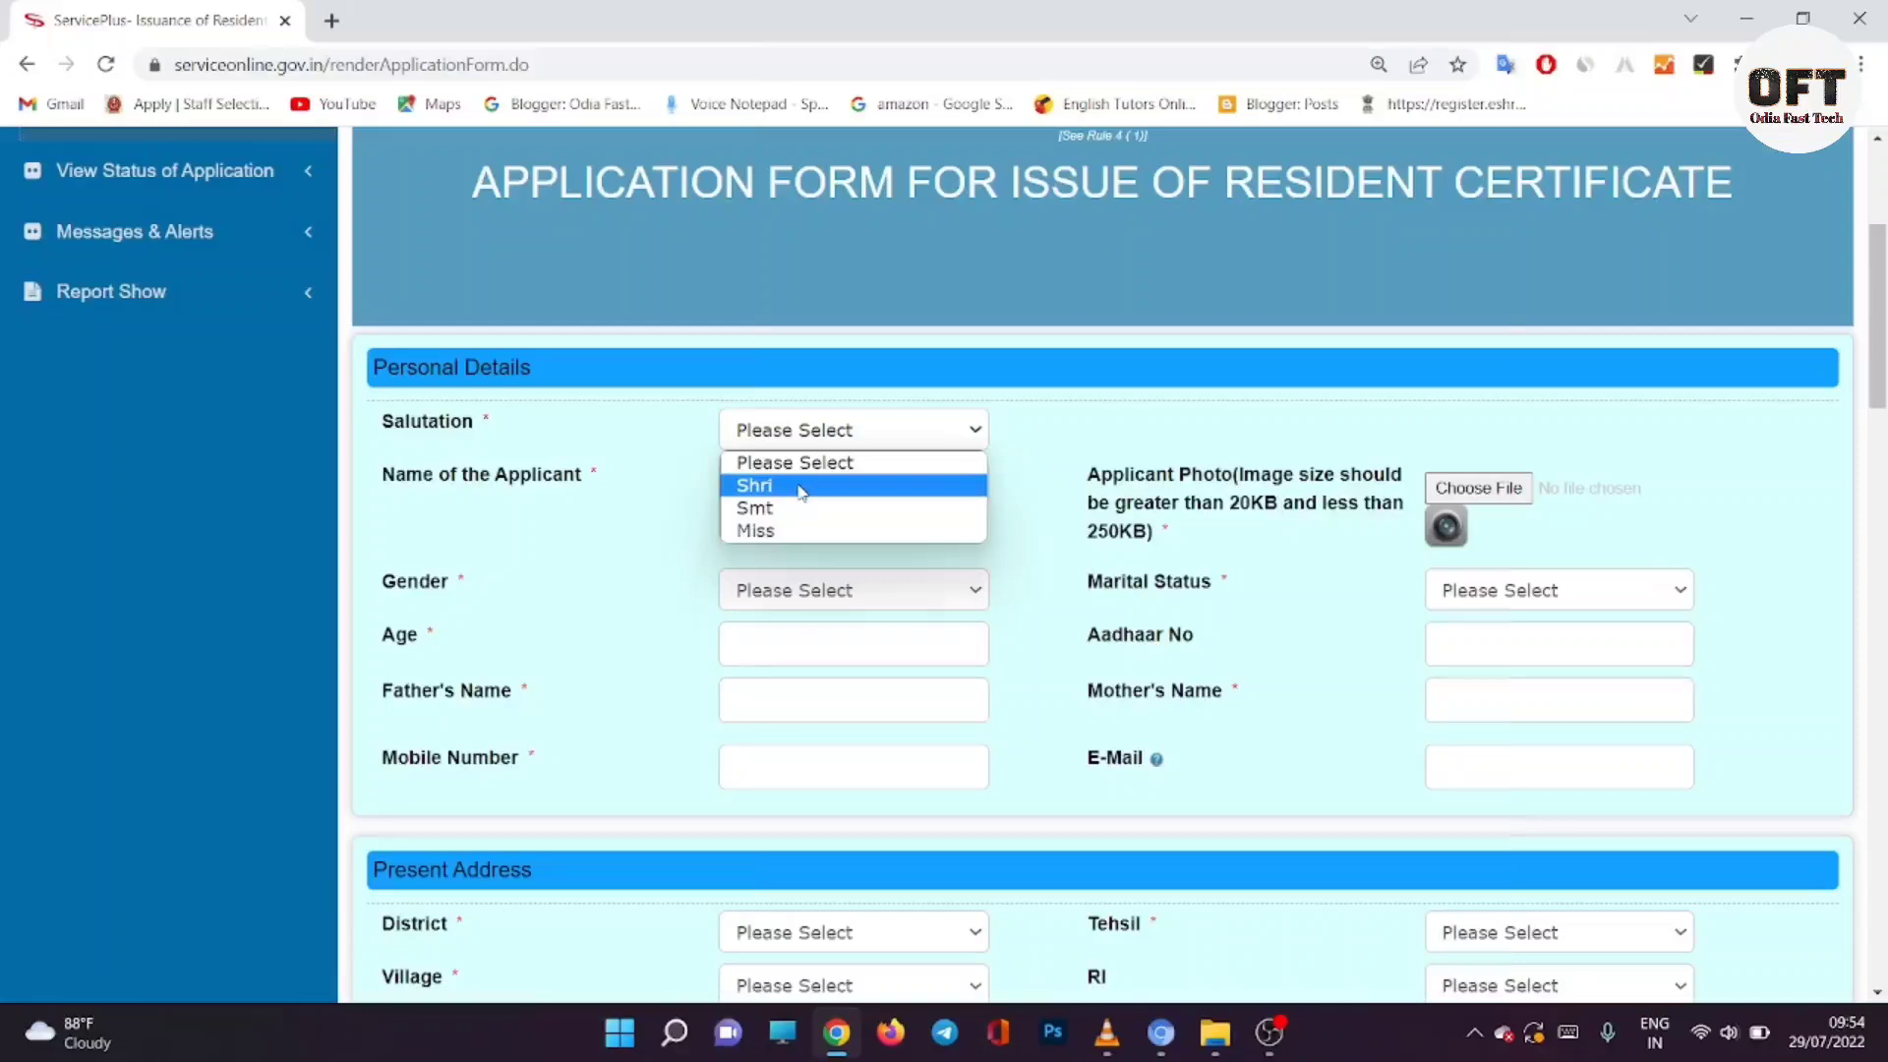
click(802, 487)
click(800, 484)
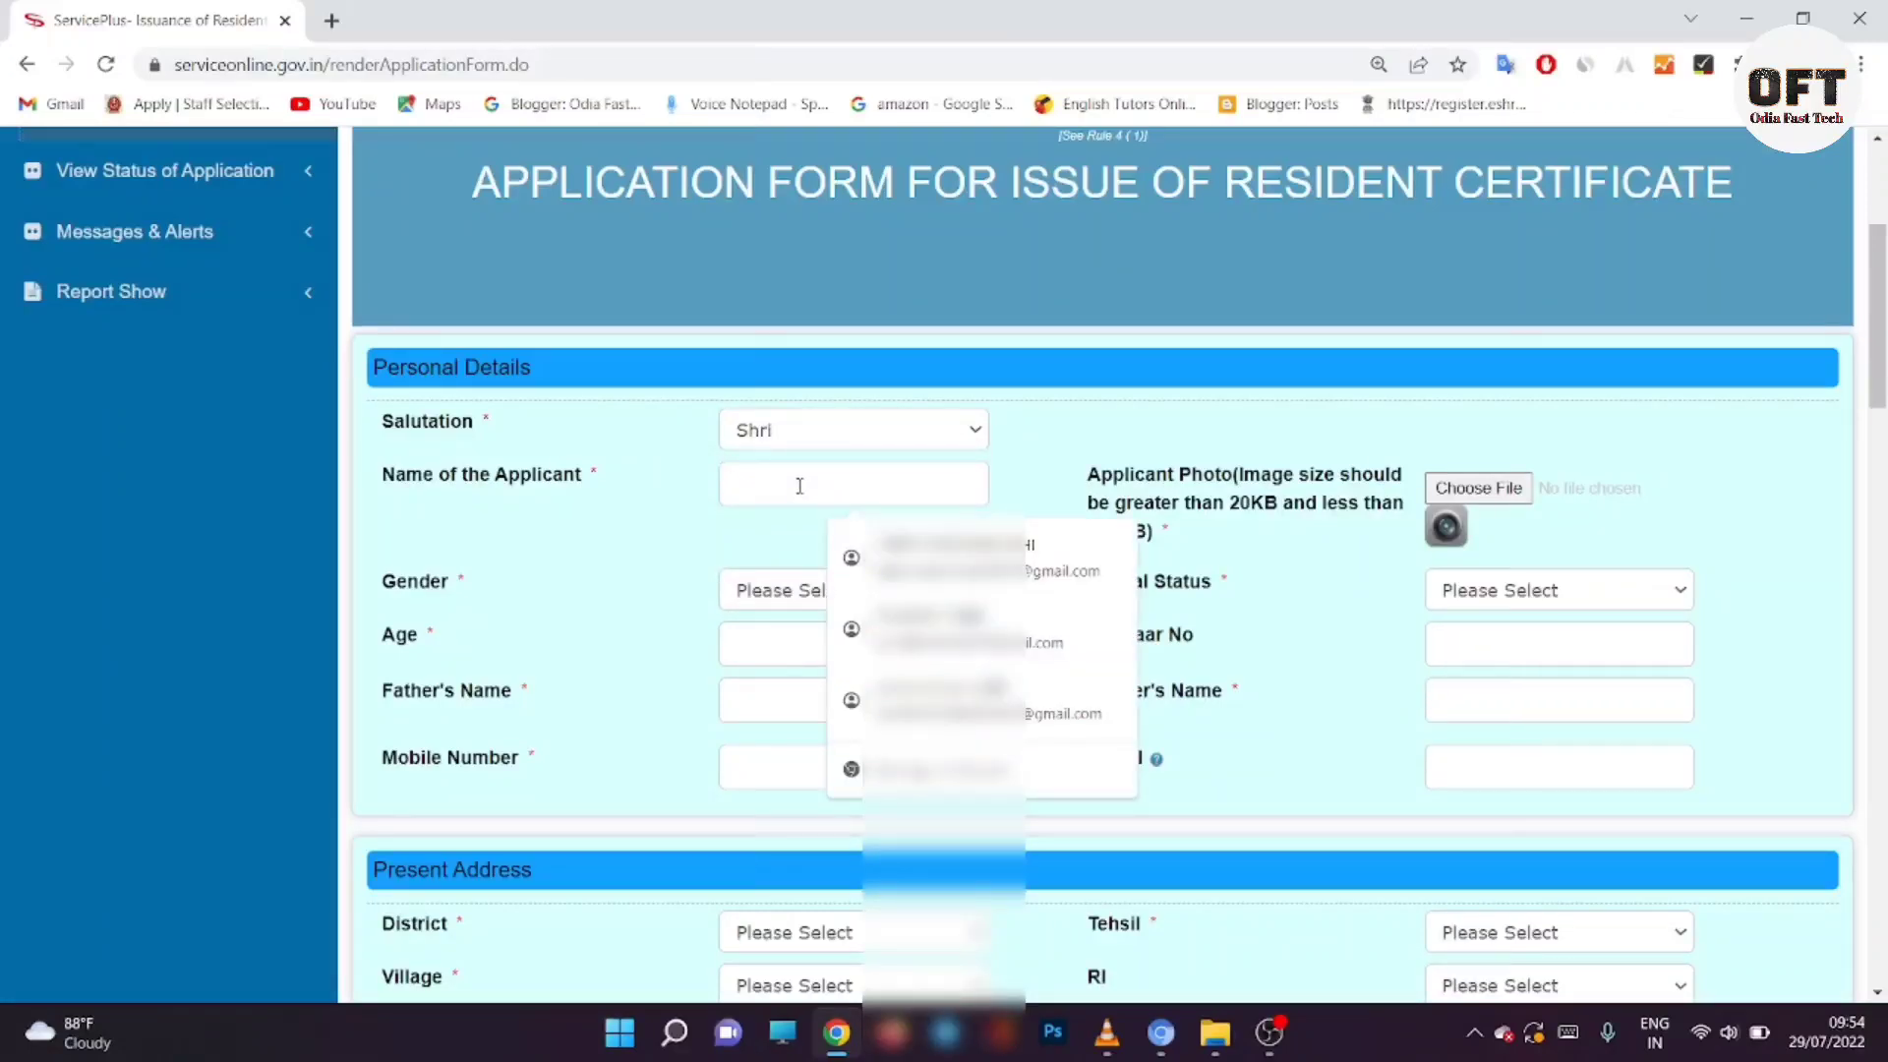
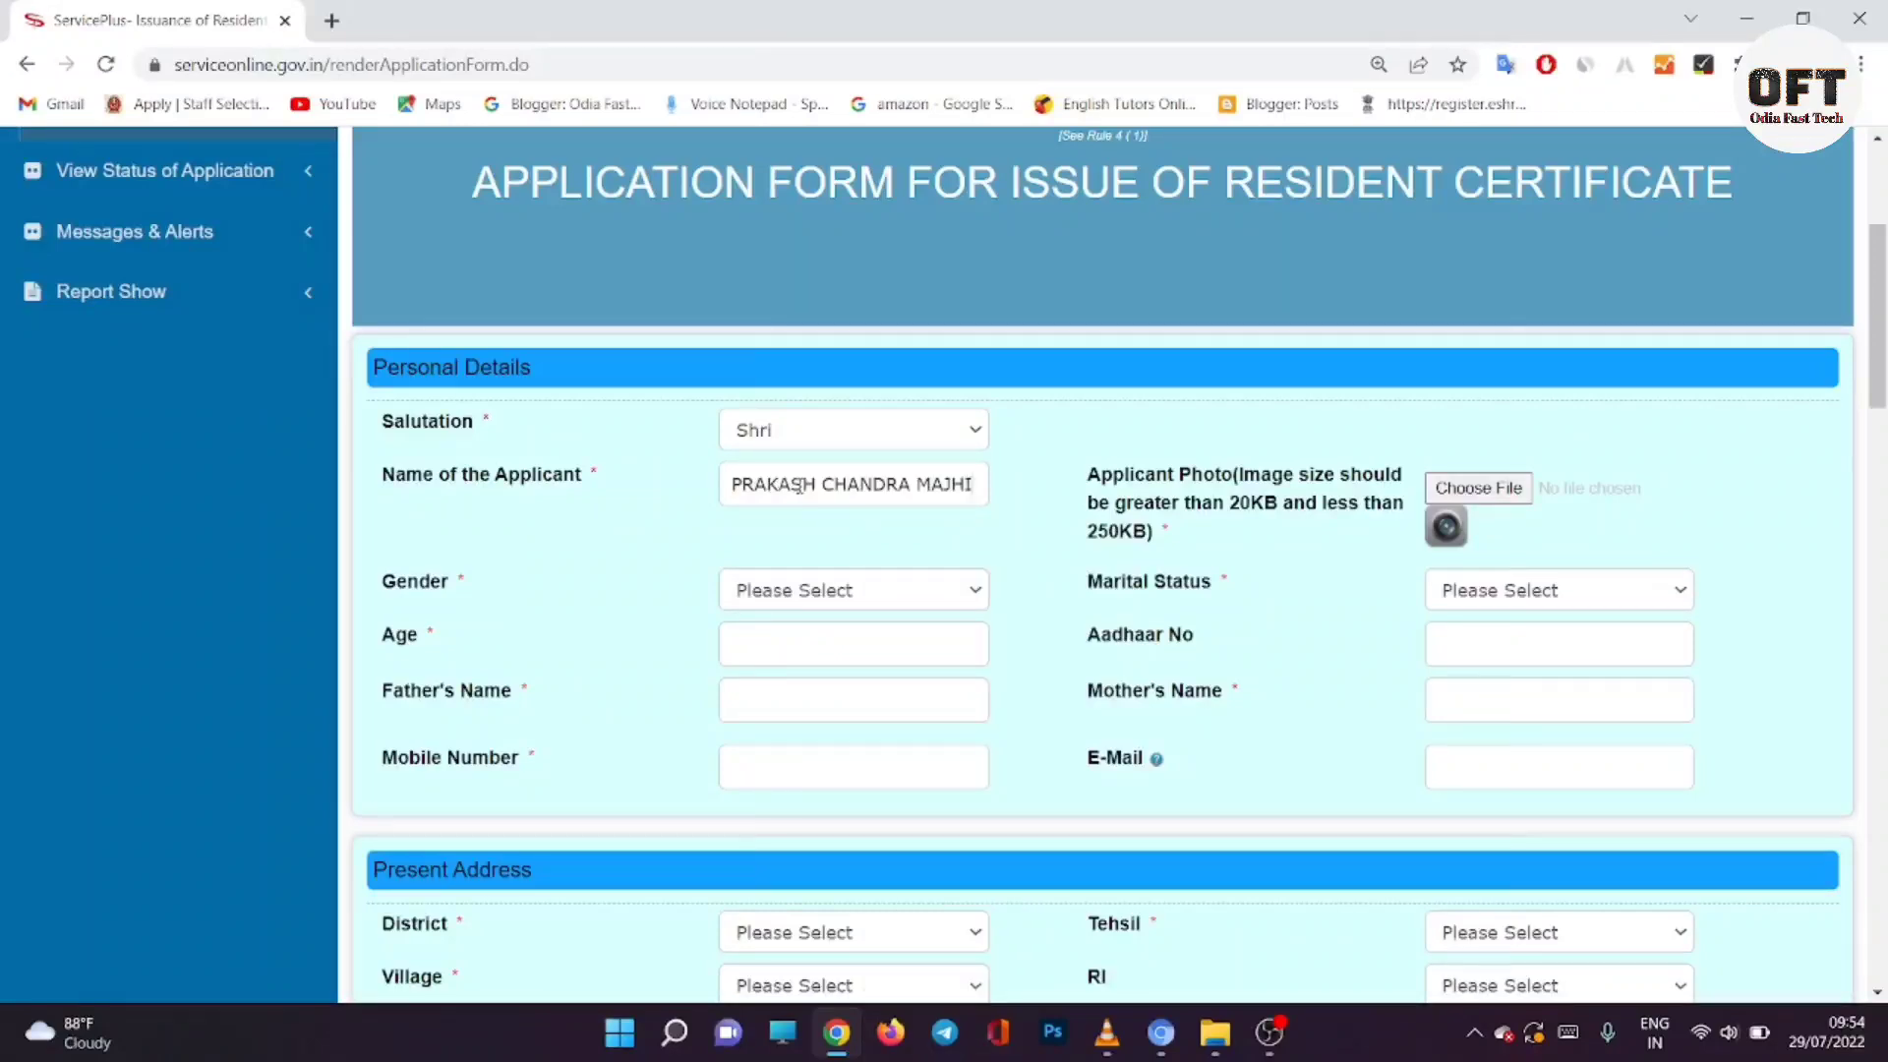
Step: Set gender Male, age 26, and fill in the father's name and mobile number
click(851, 602)
click(847, 621)
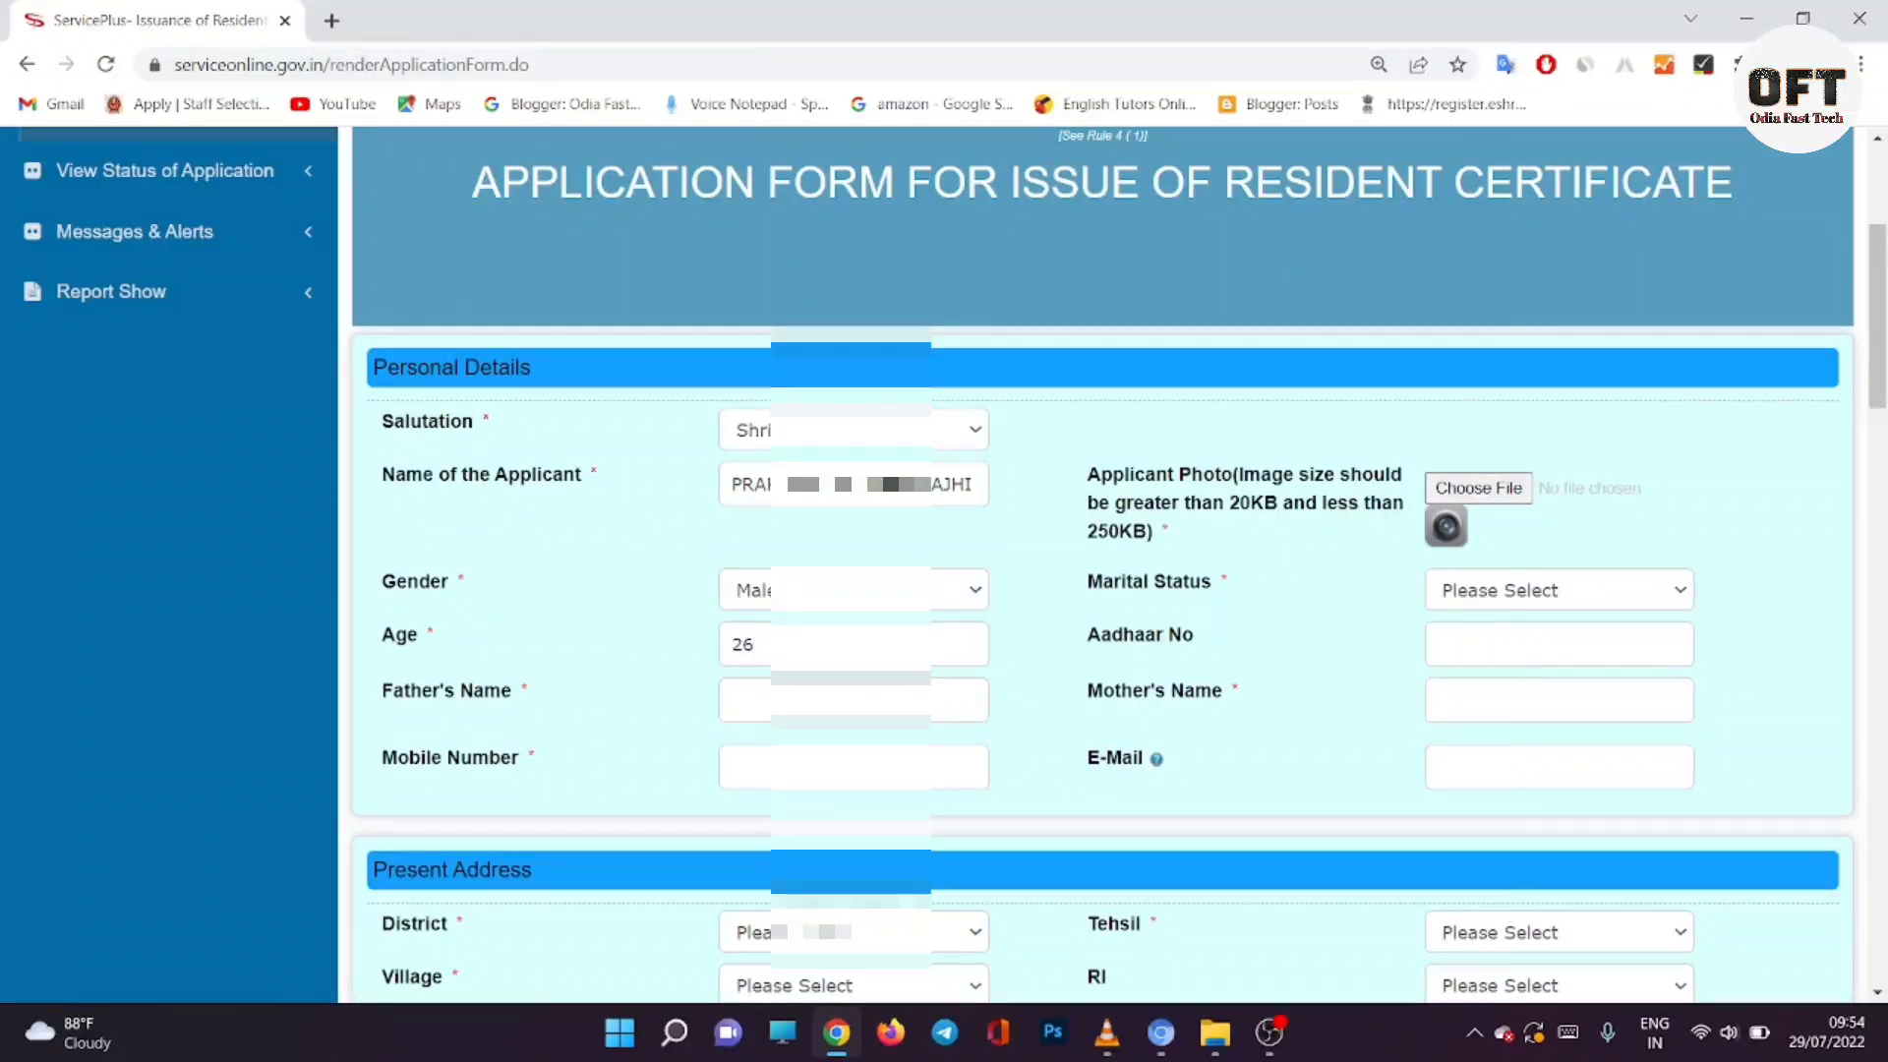
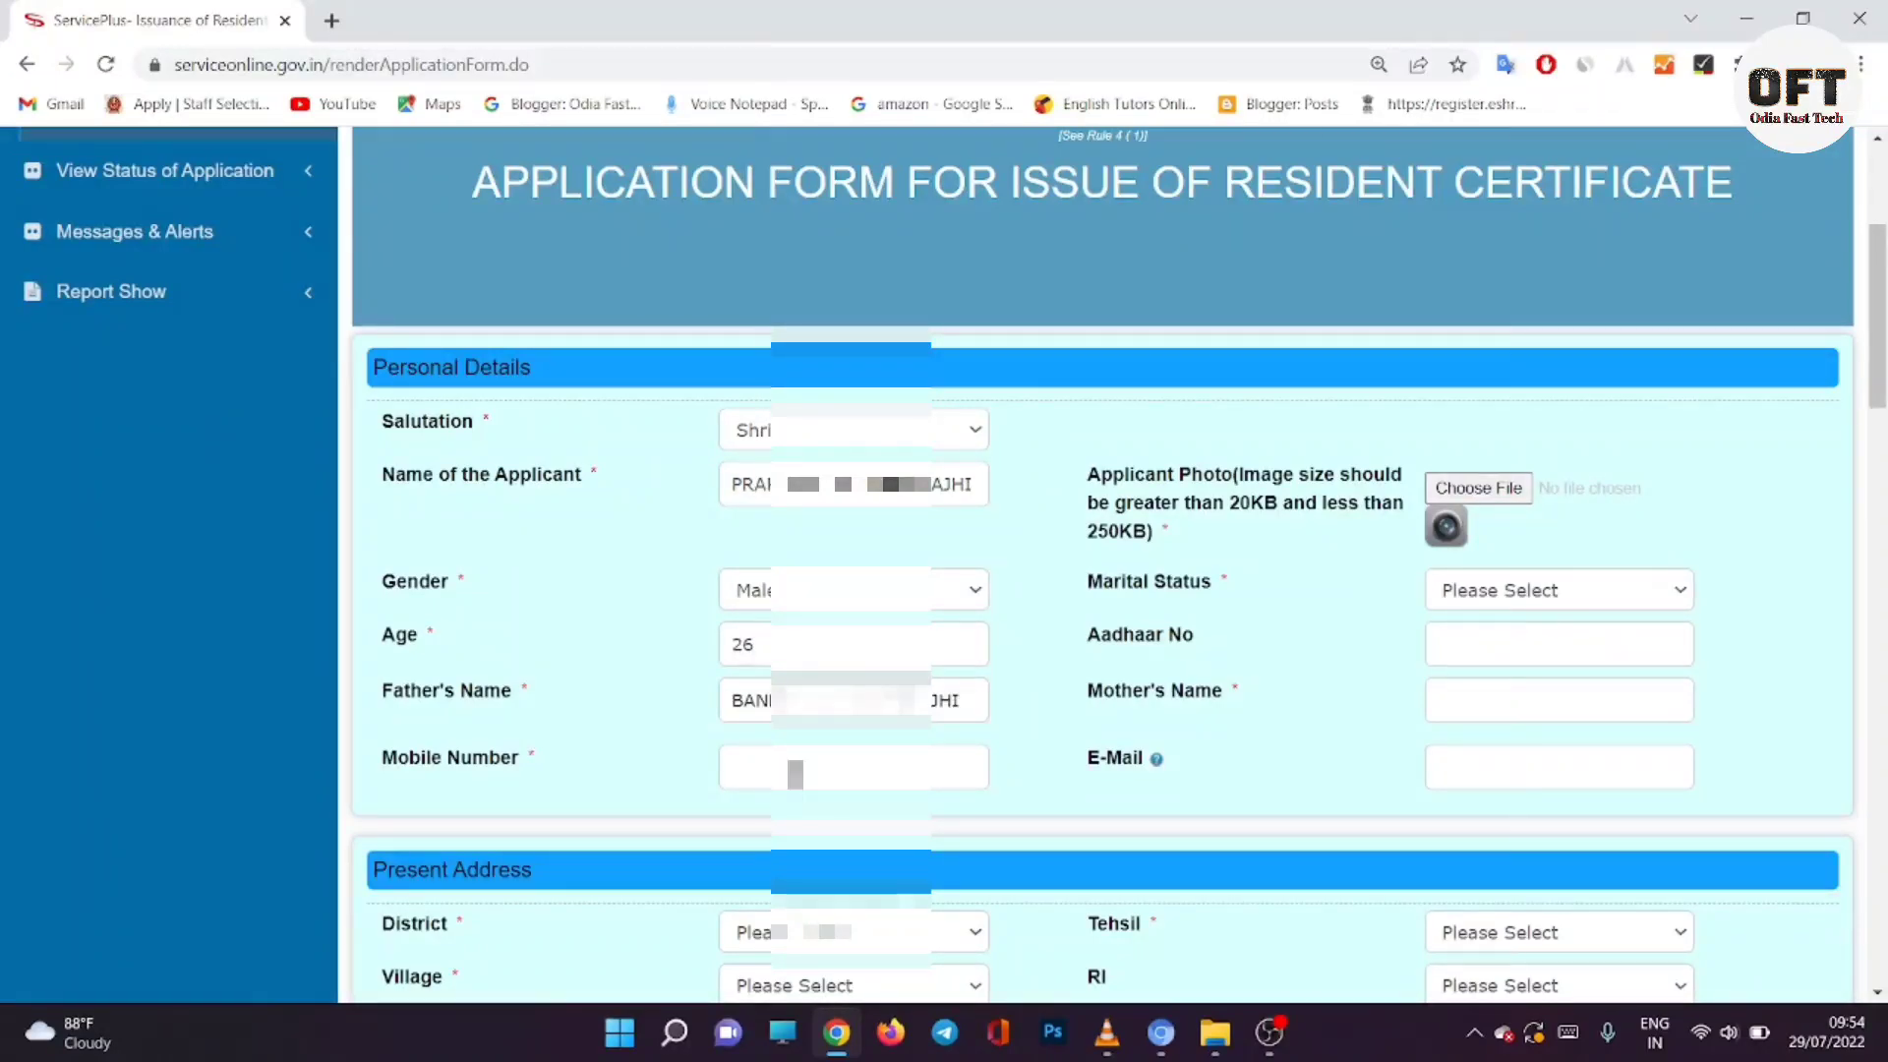
click(759, 780)
click(846, 723)
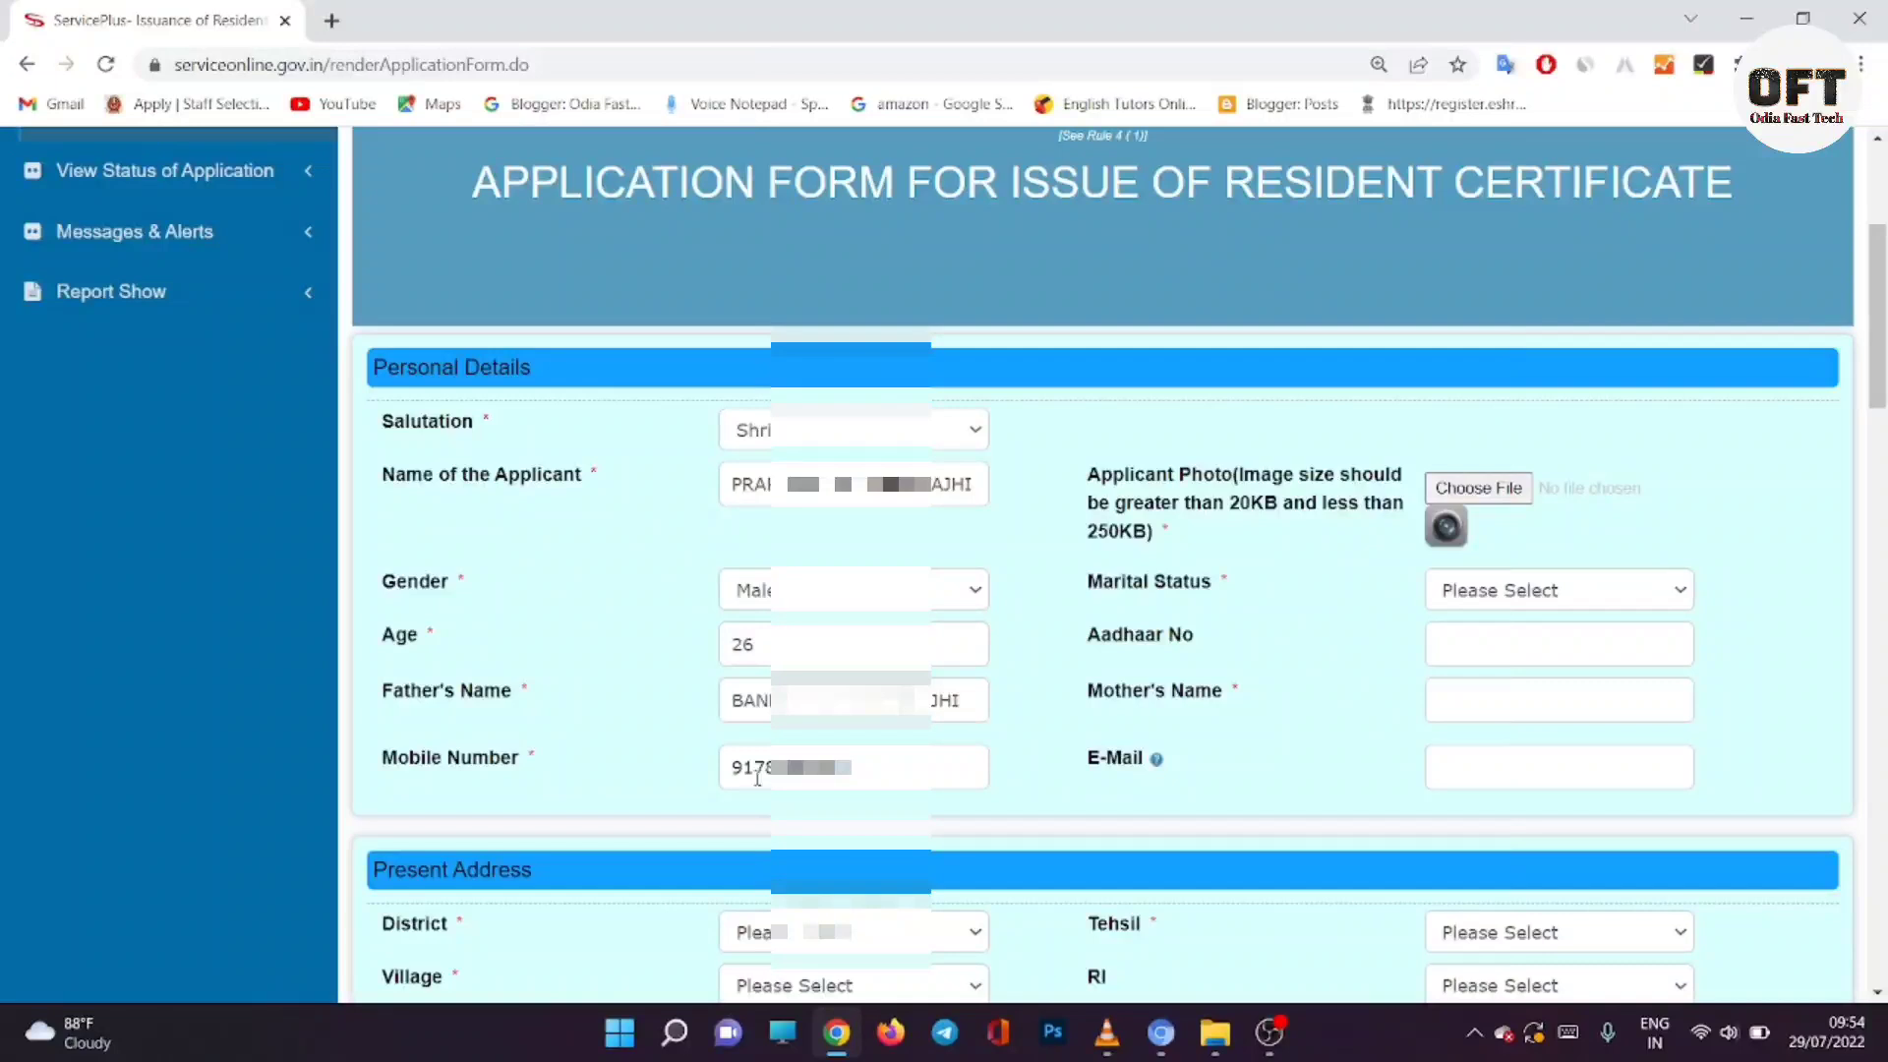
Step: Upload gds1.jpg from the Desktop as the applicant photo
click(1479, 489)
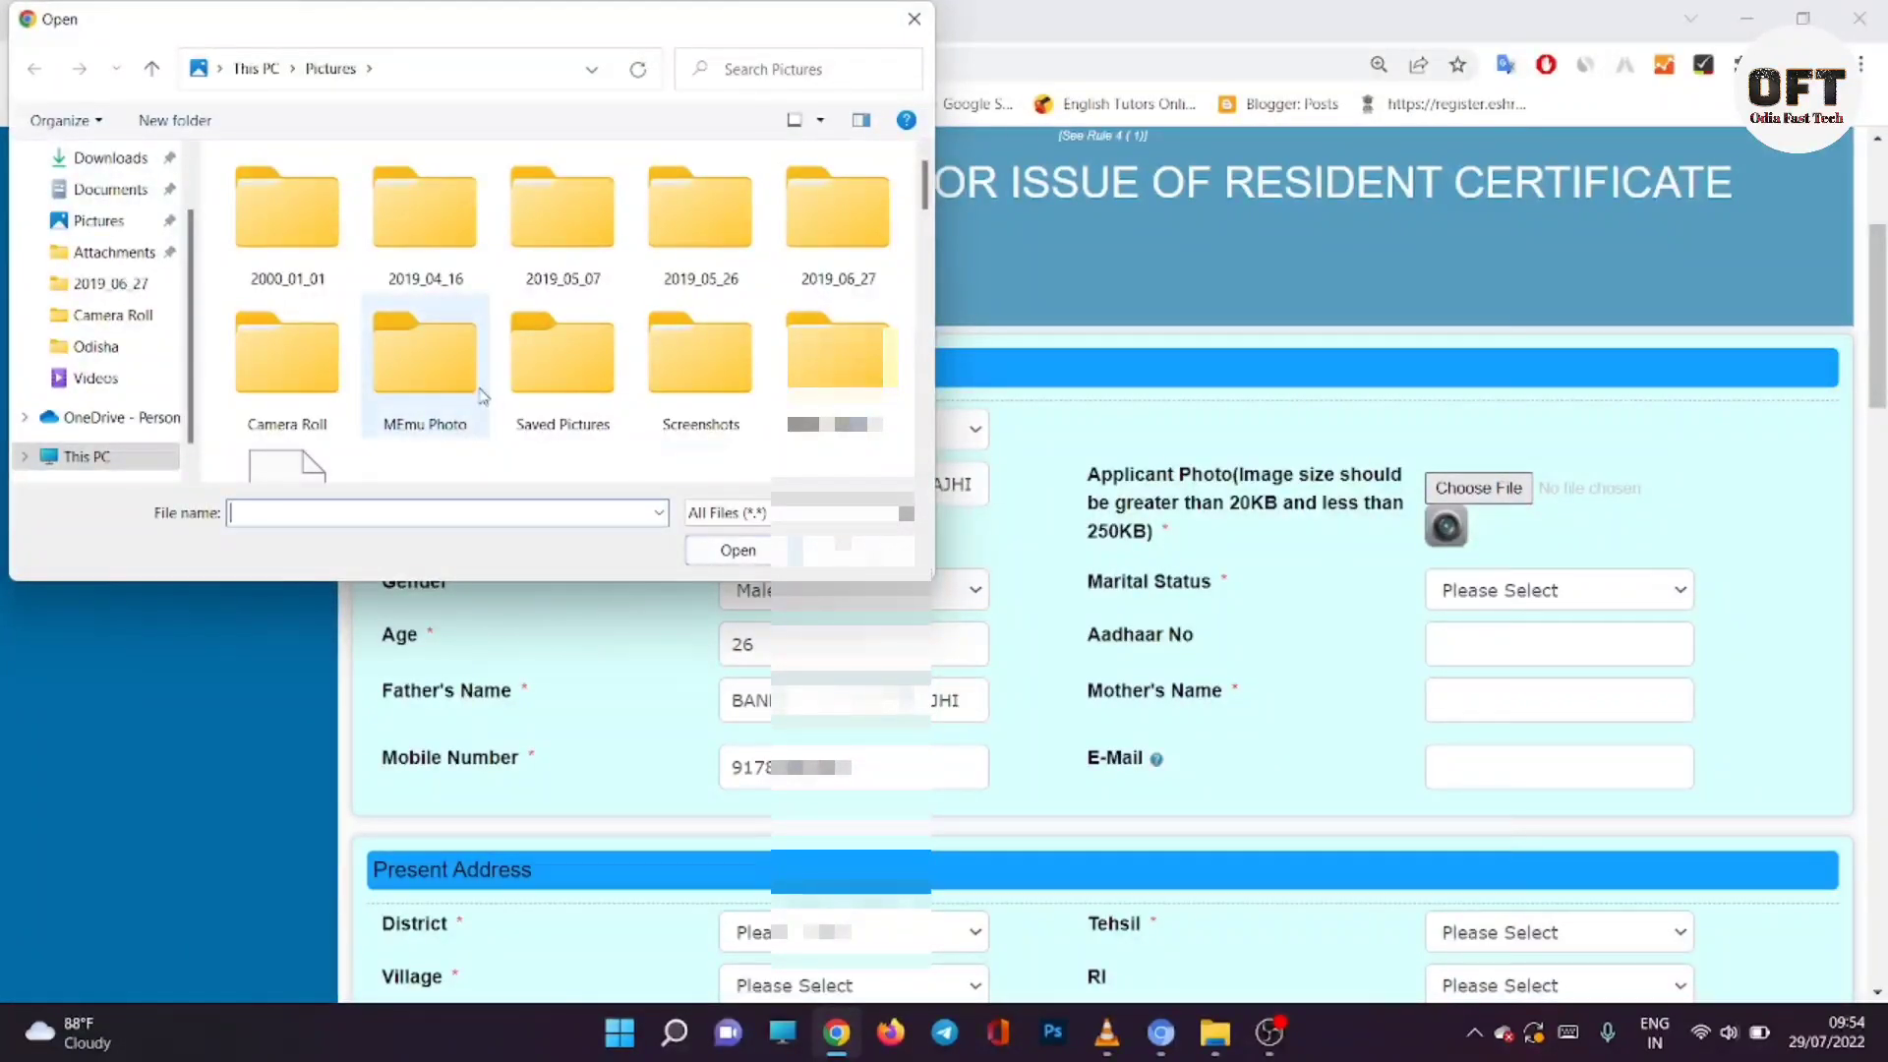
scroll(153, 250, up, 2)
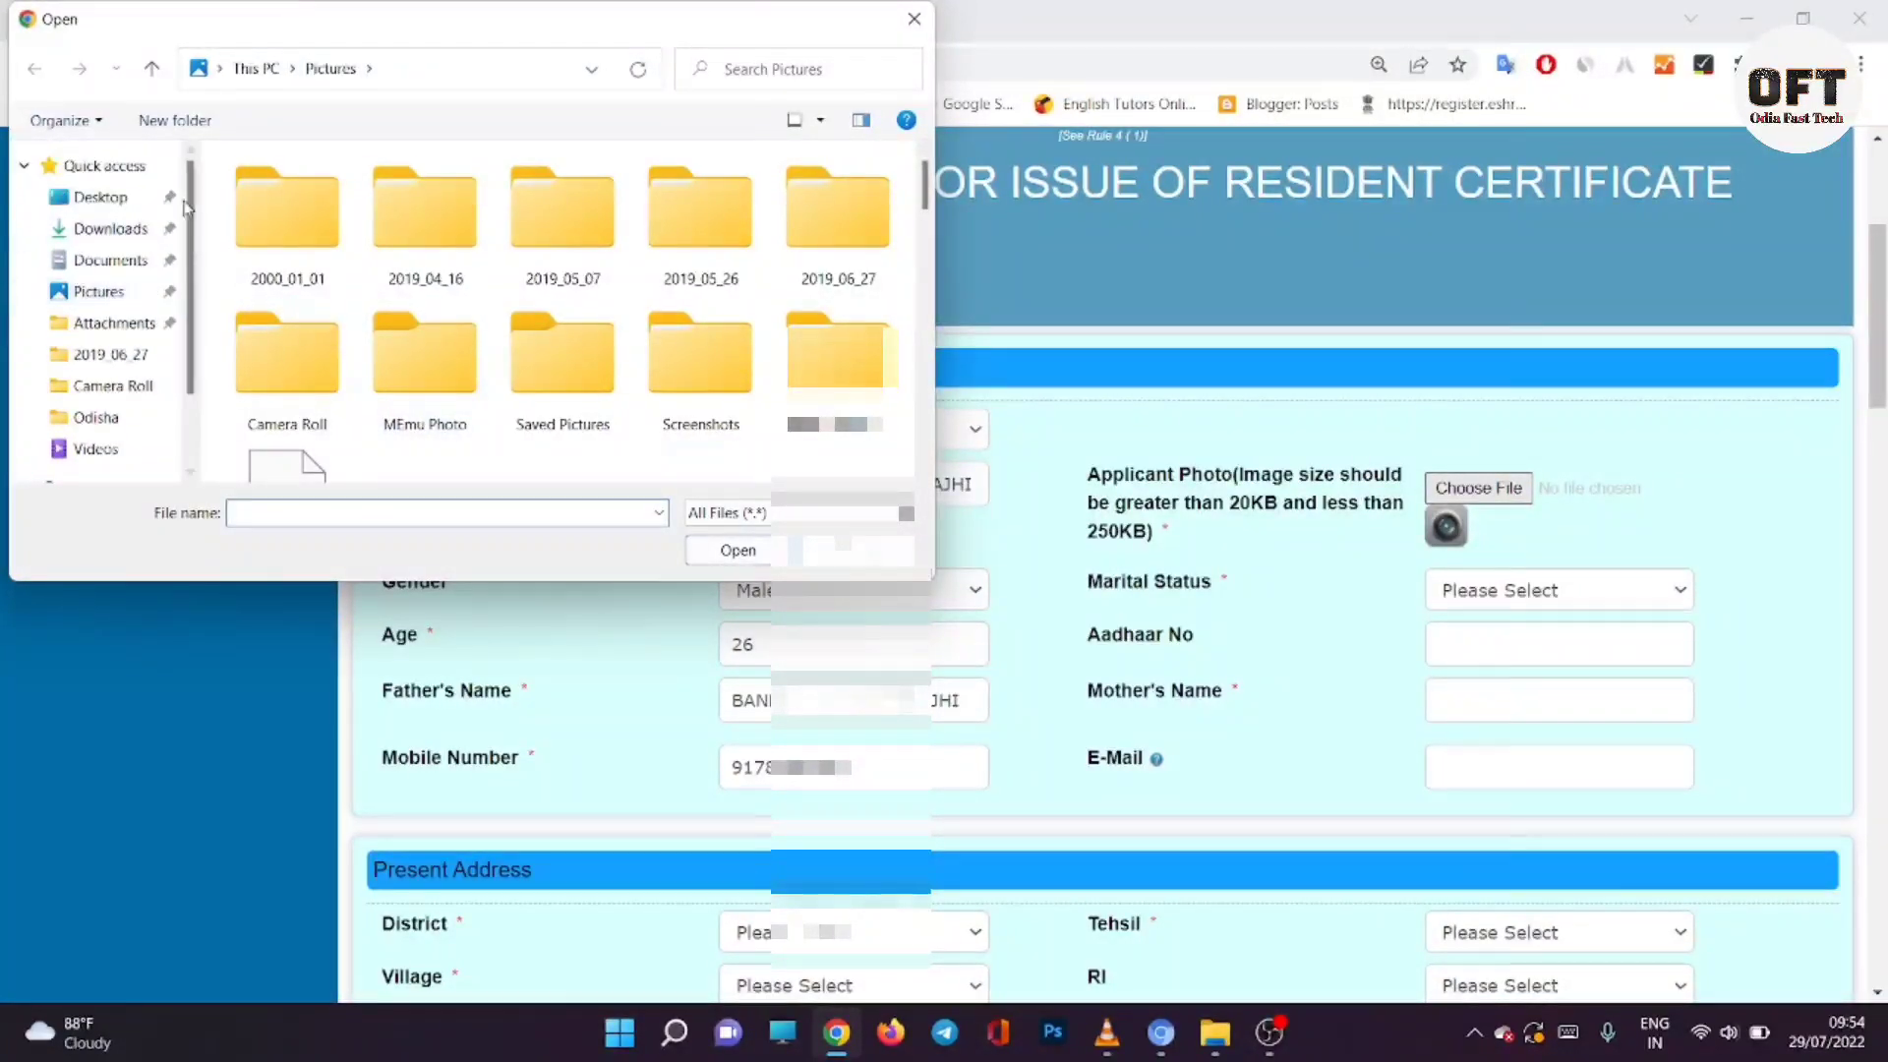
click(122, 199)
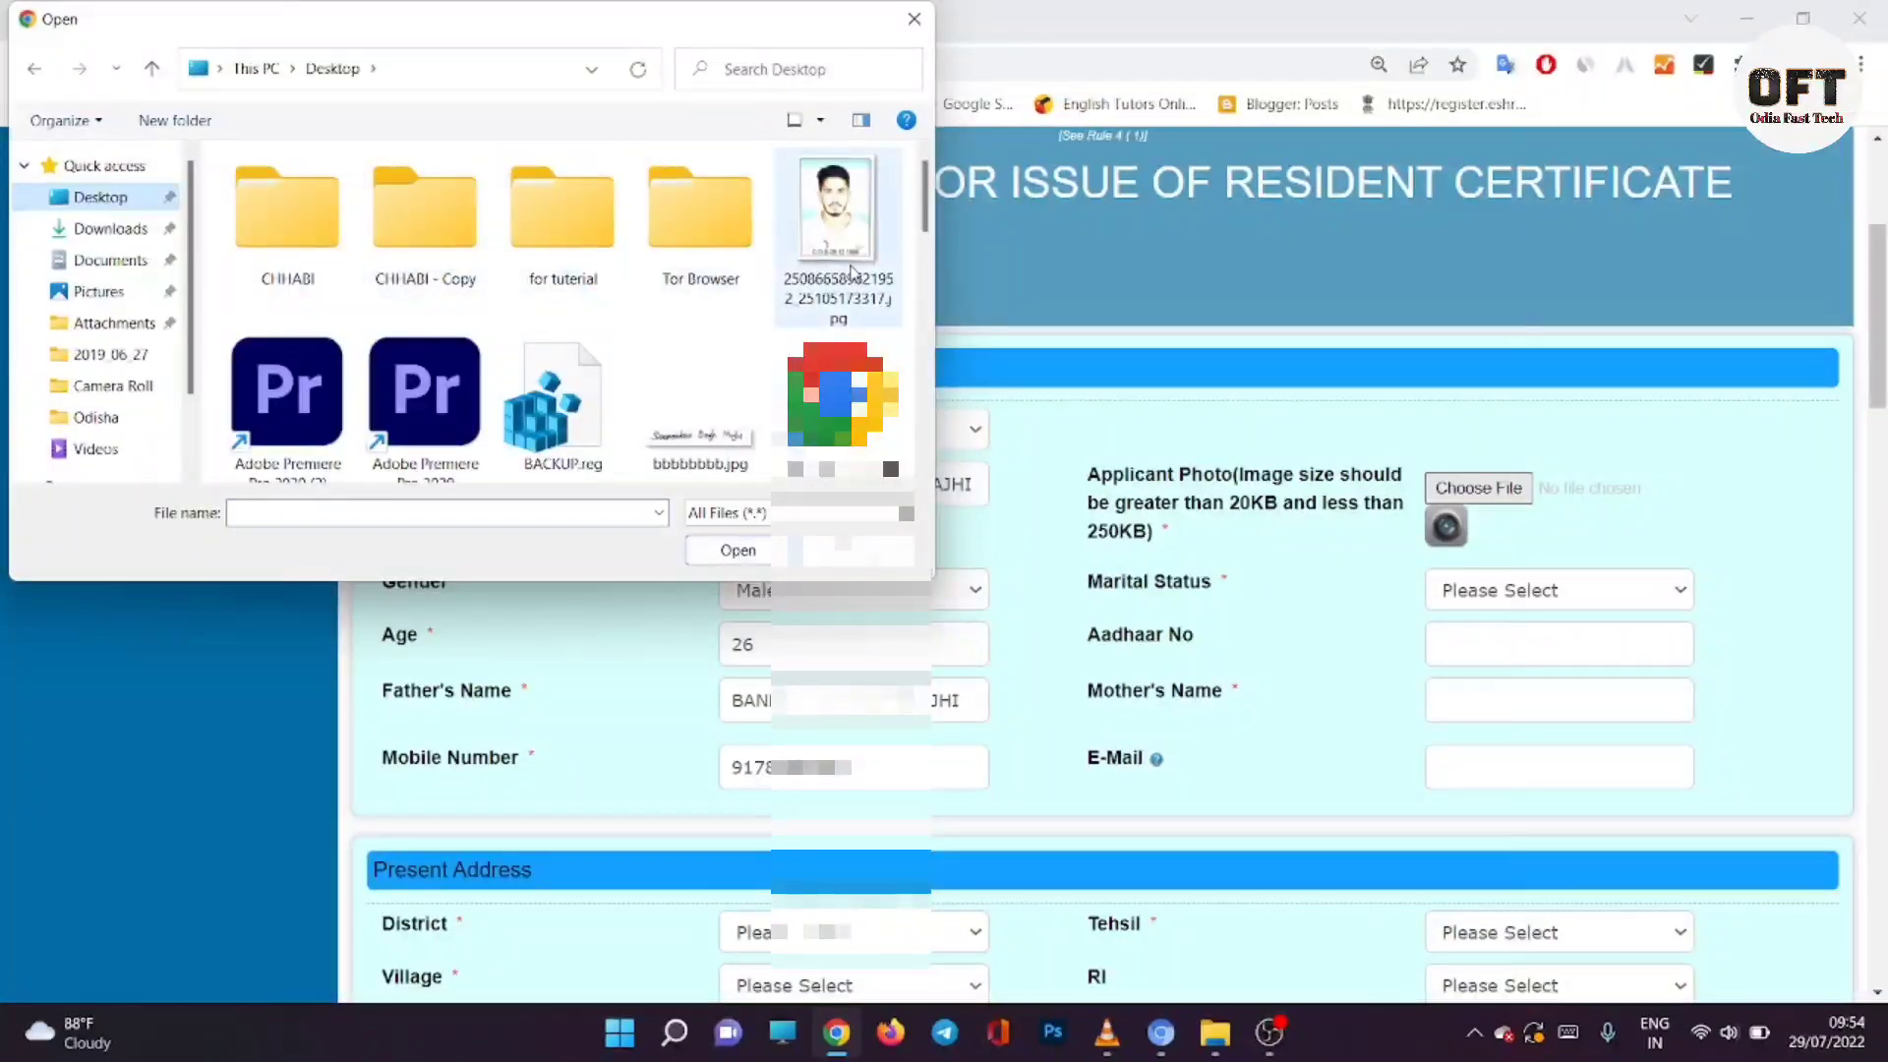
scroll(685, 344, down, 2)
scroll(686, 344, down, 3)
click(423, 216)
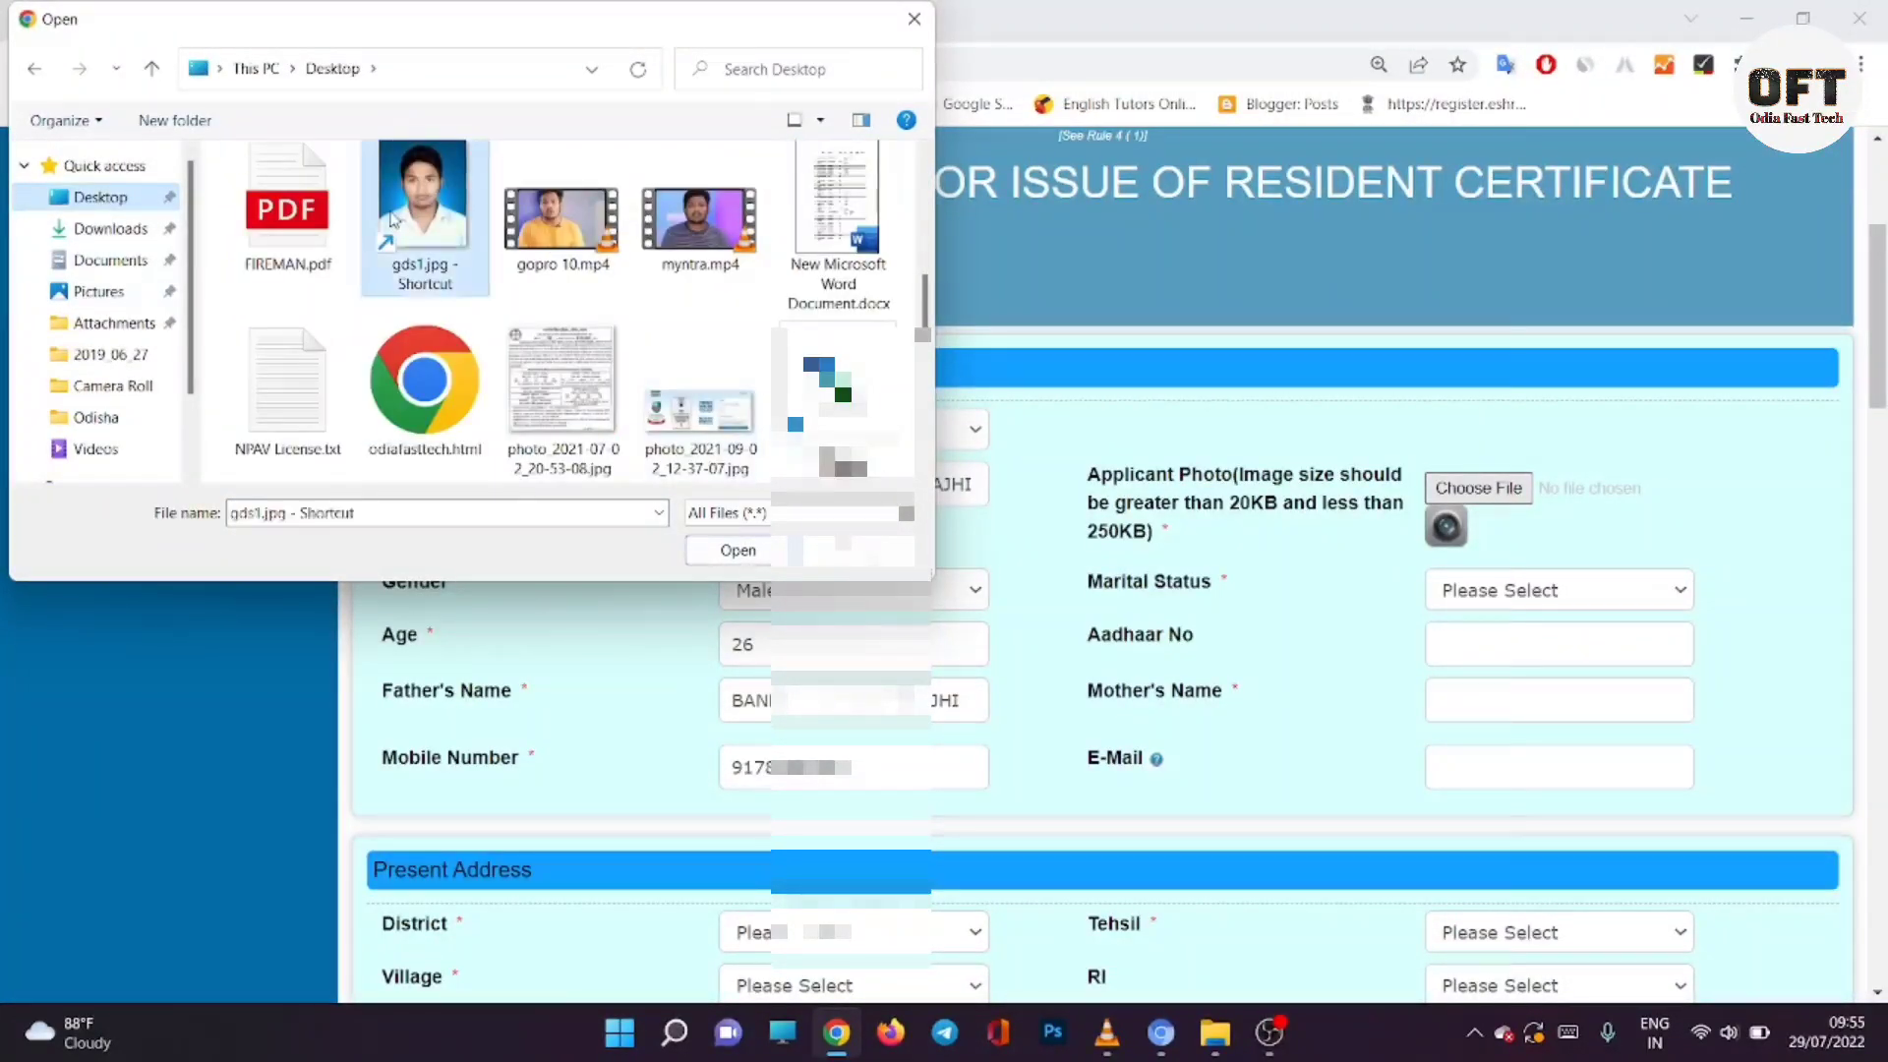
click(738, 550)
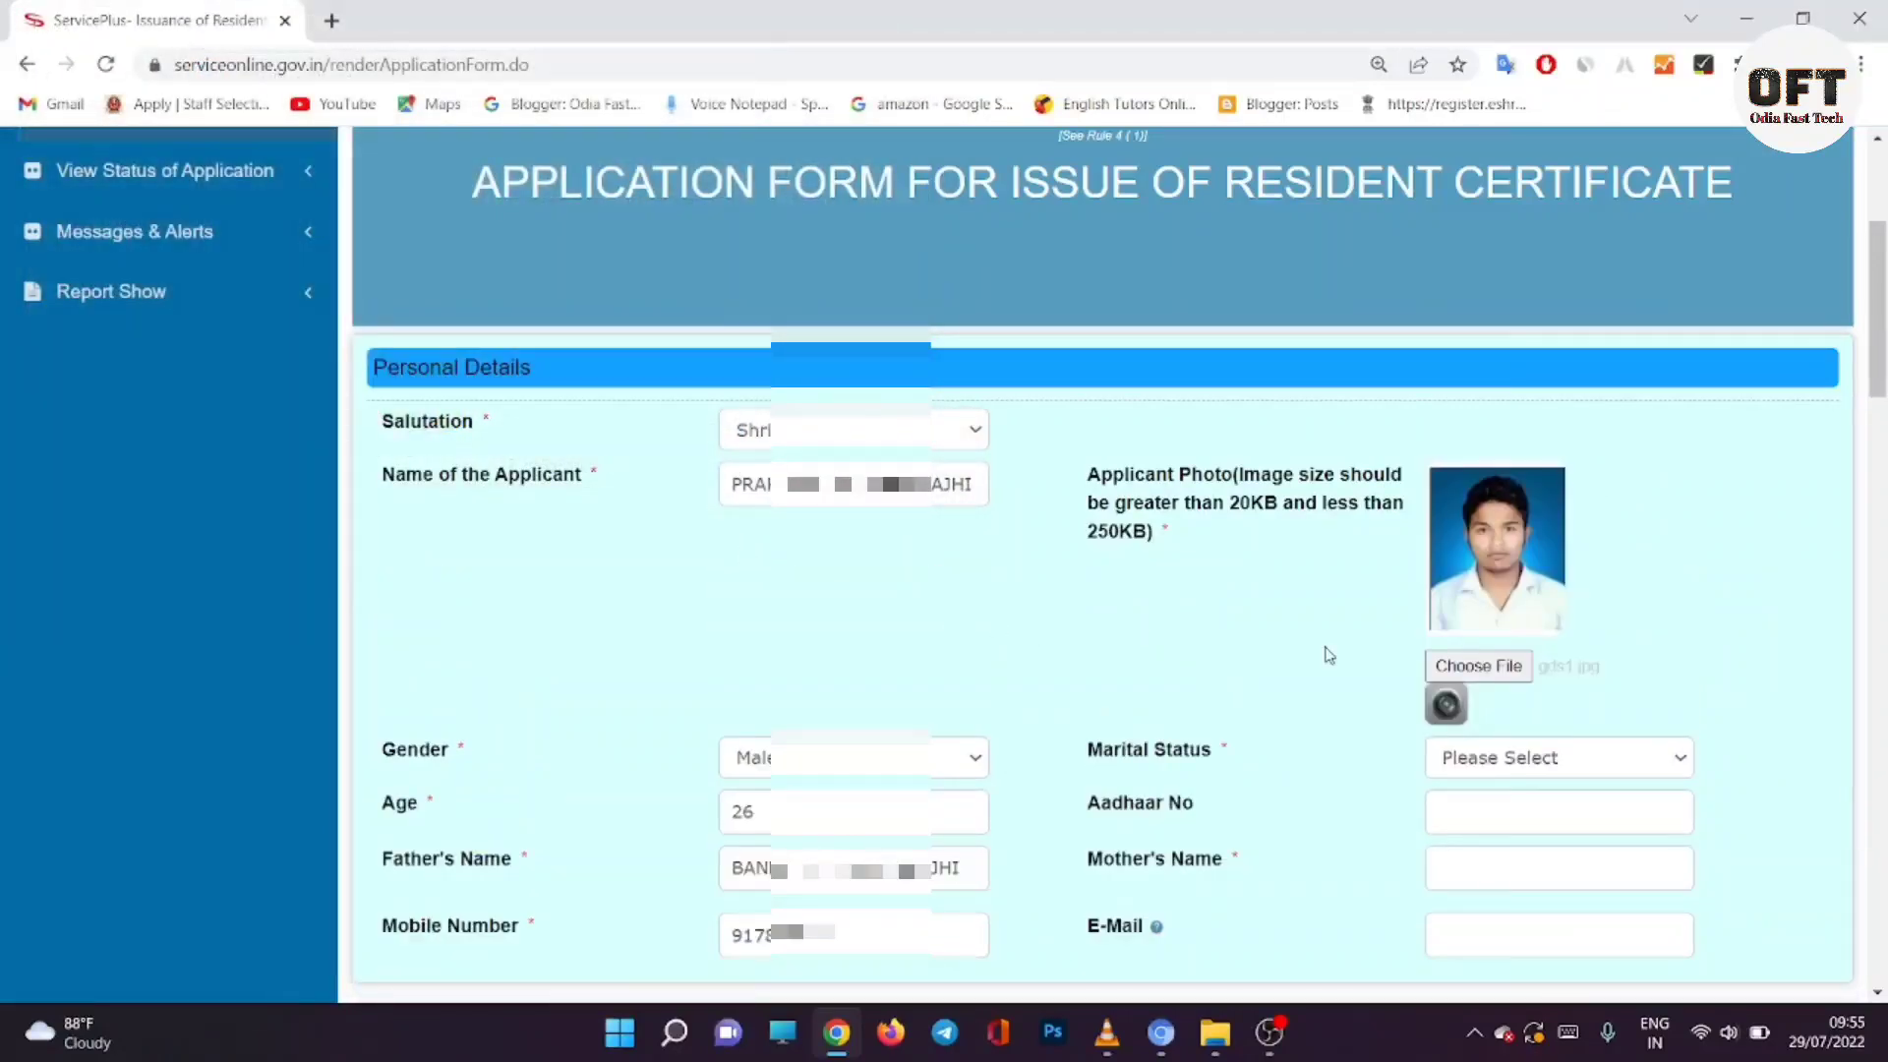
Step: Set marital status to Unmarried and enter the Aadhaar number, mother's name and e-mail address
click(1540, 757)
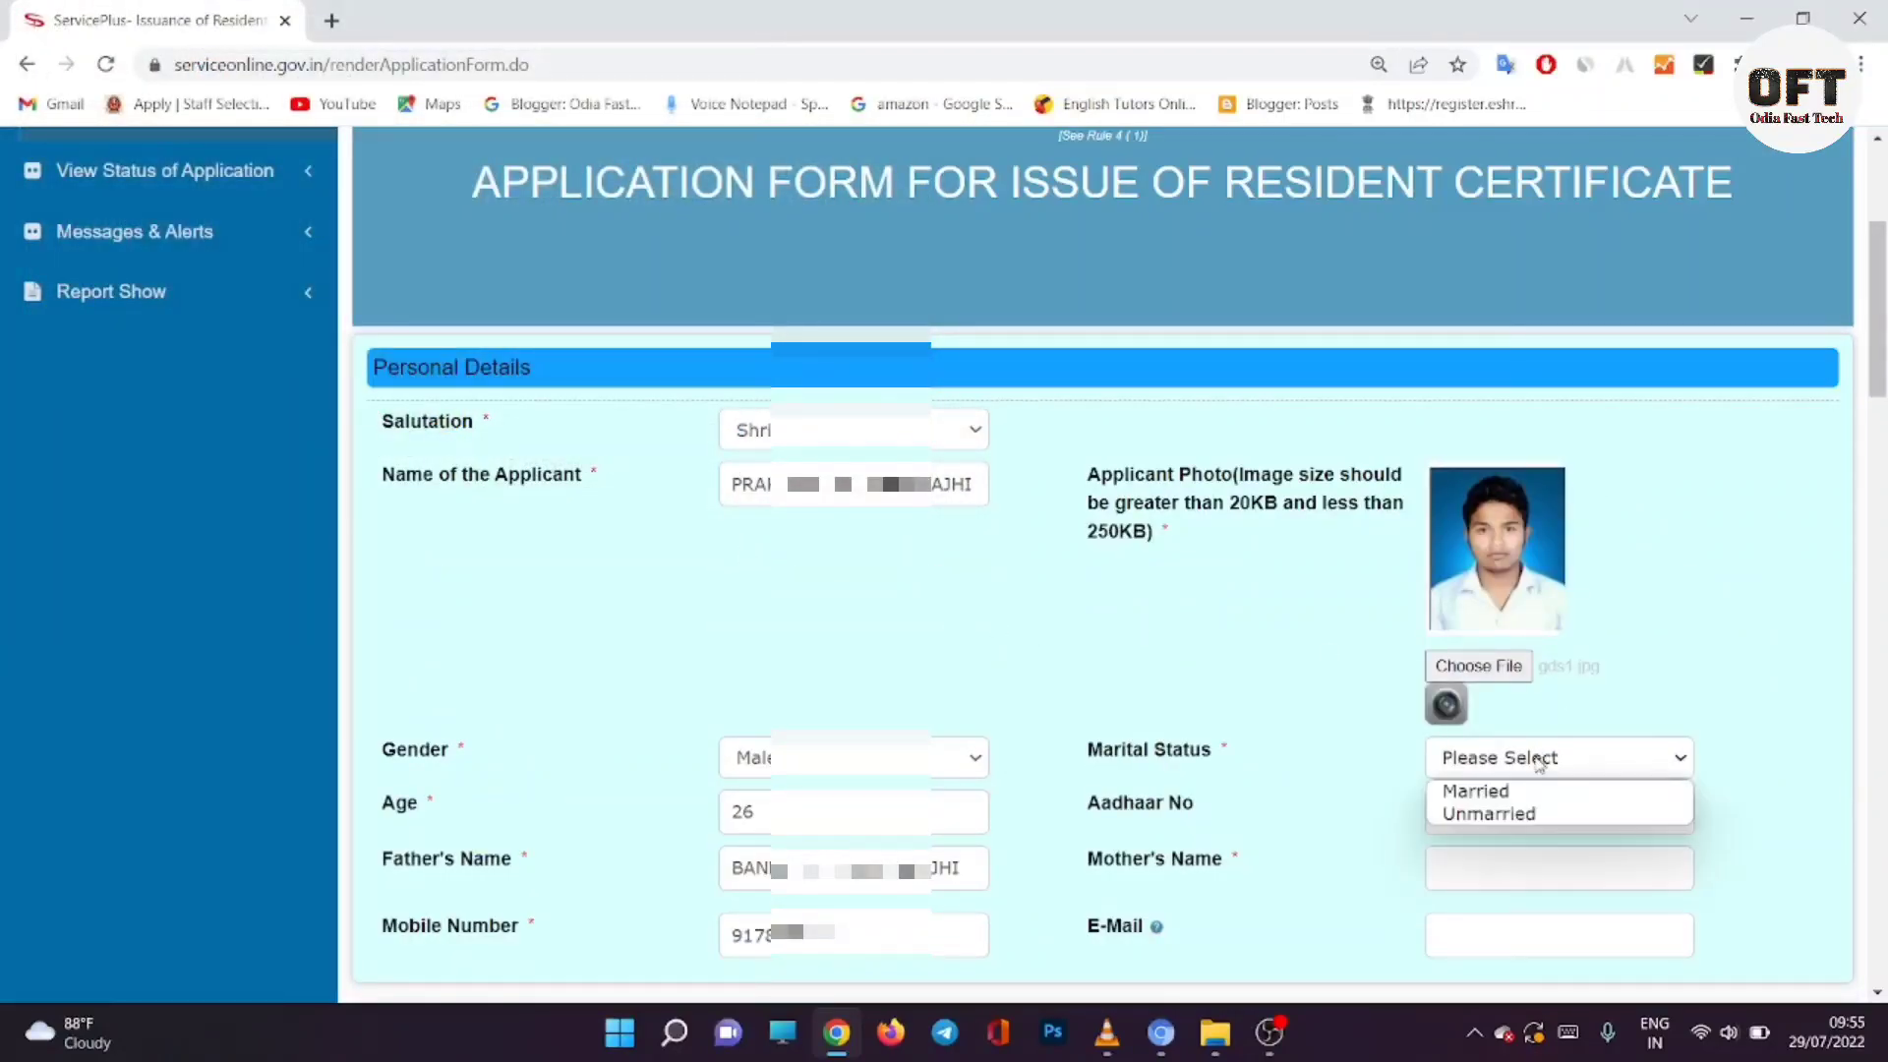
click(1532, 816)
click(1519, 811)
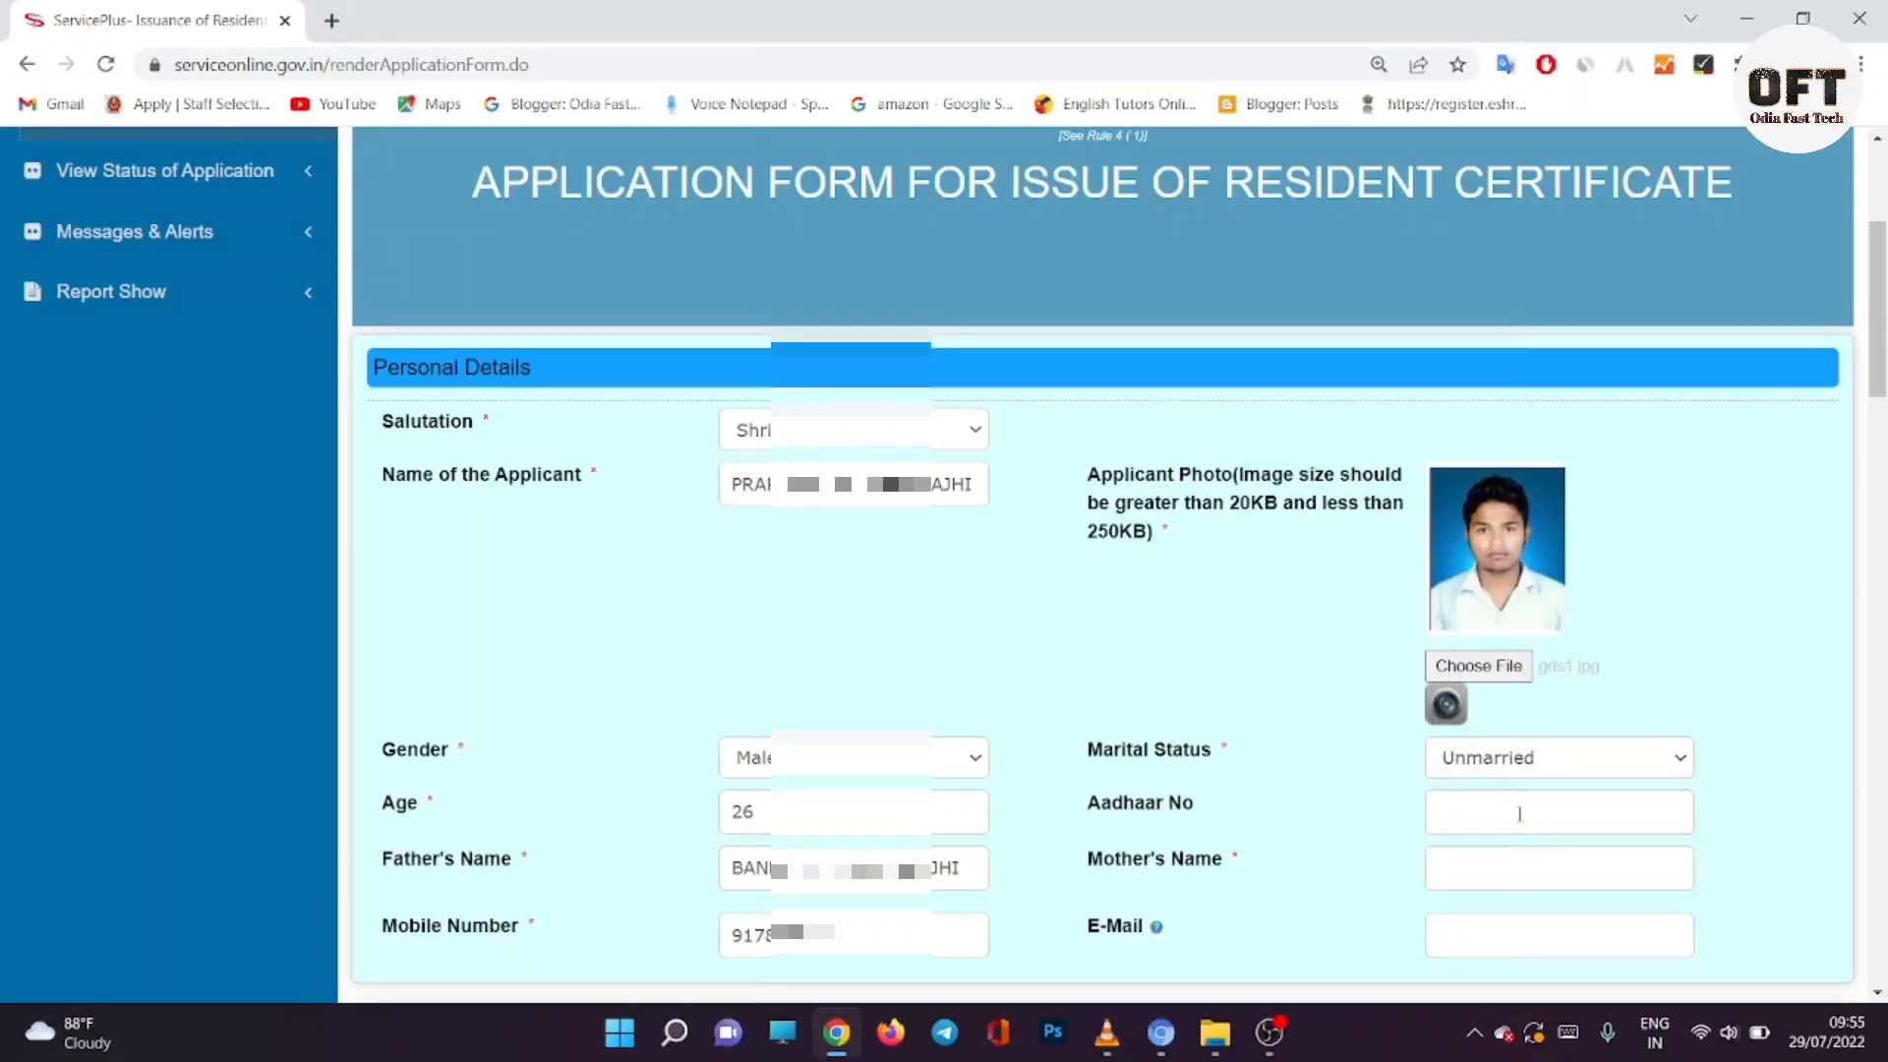
key(ctrl+v)
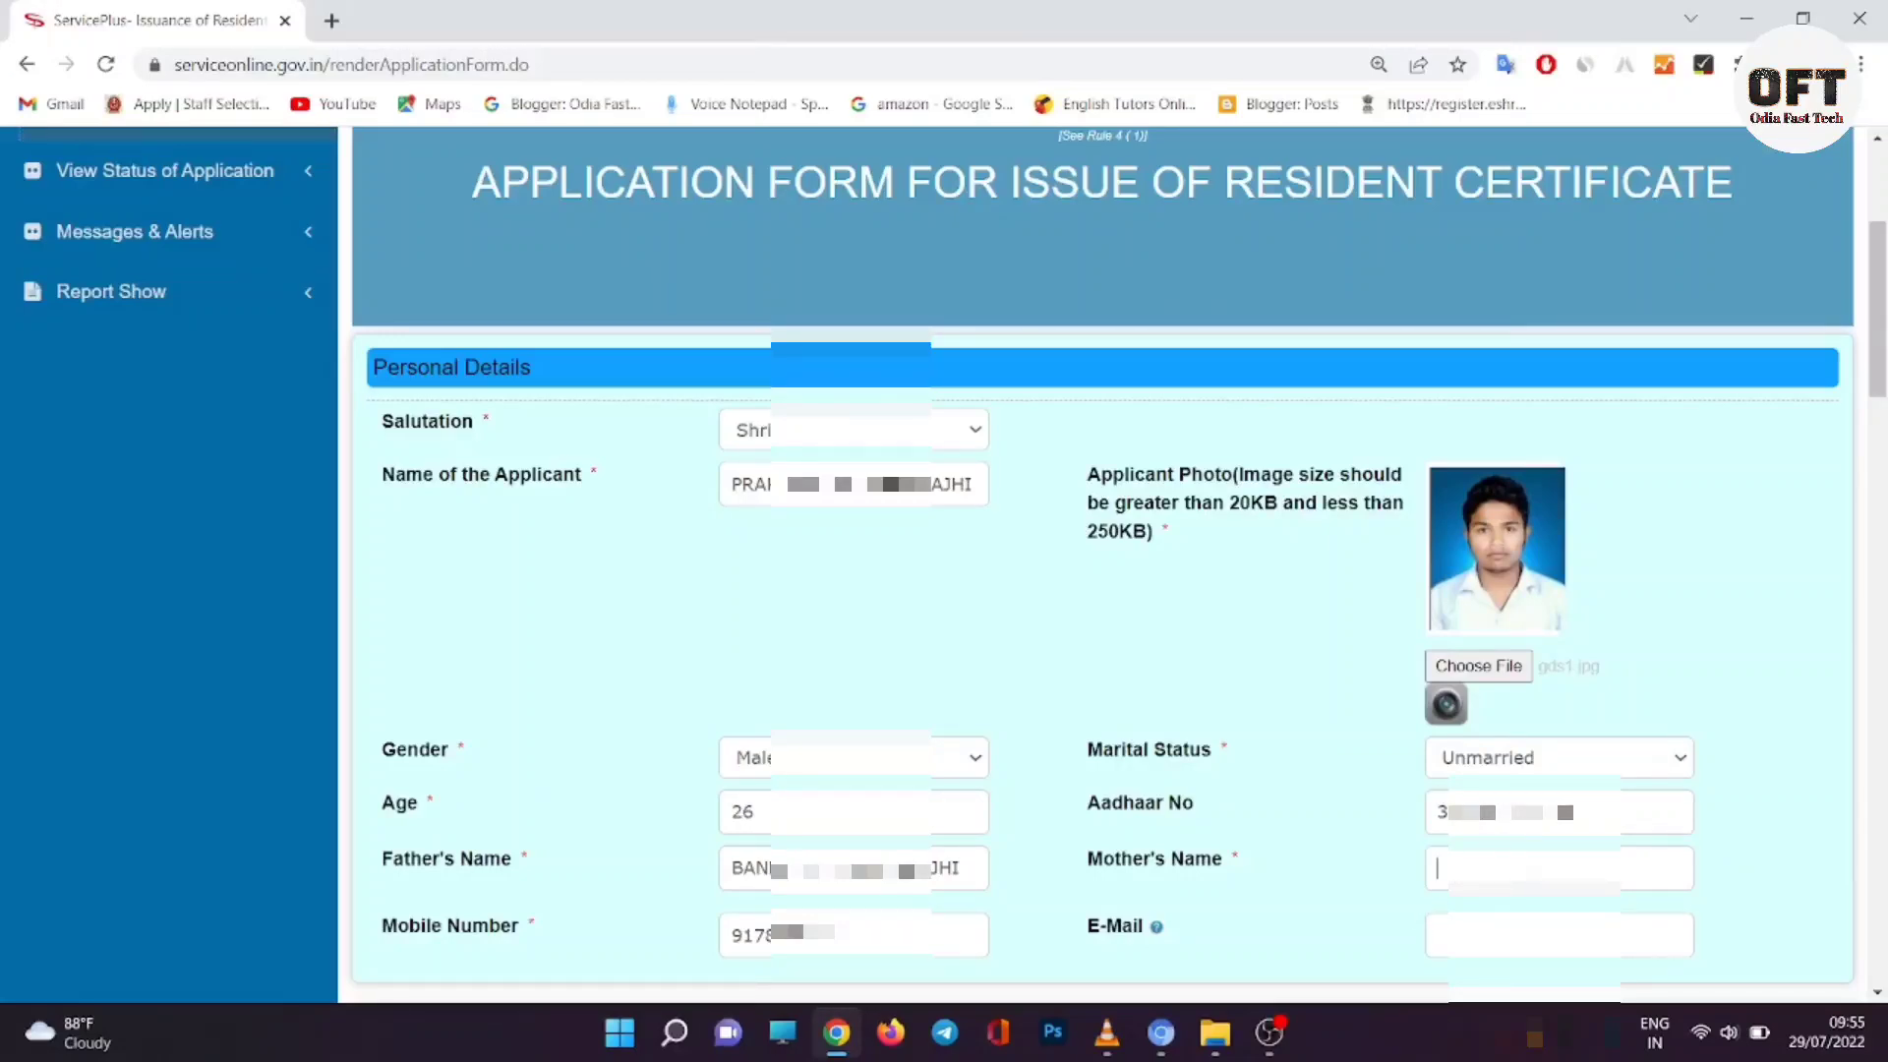
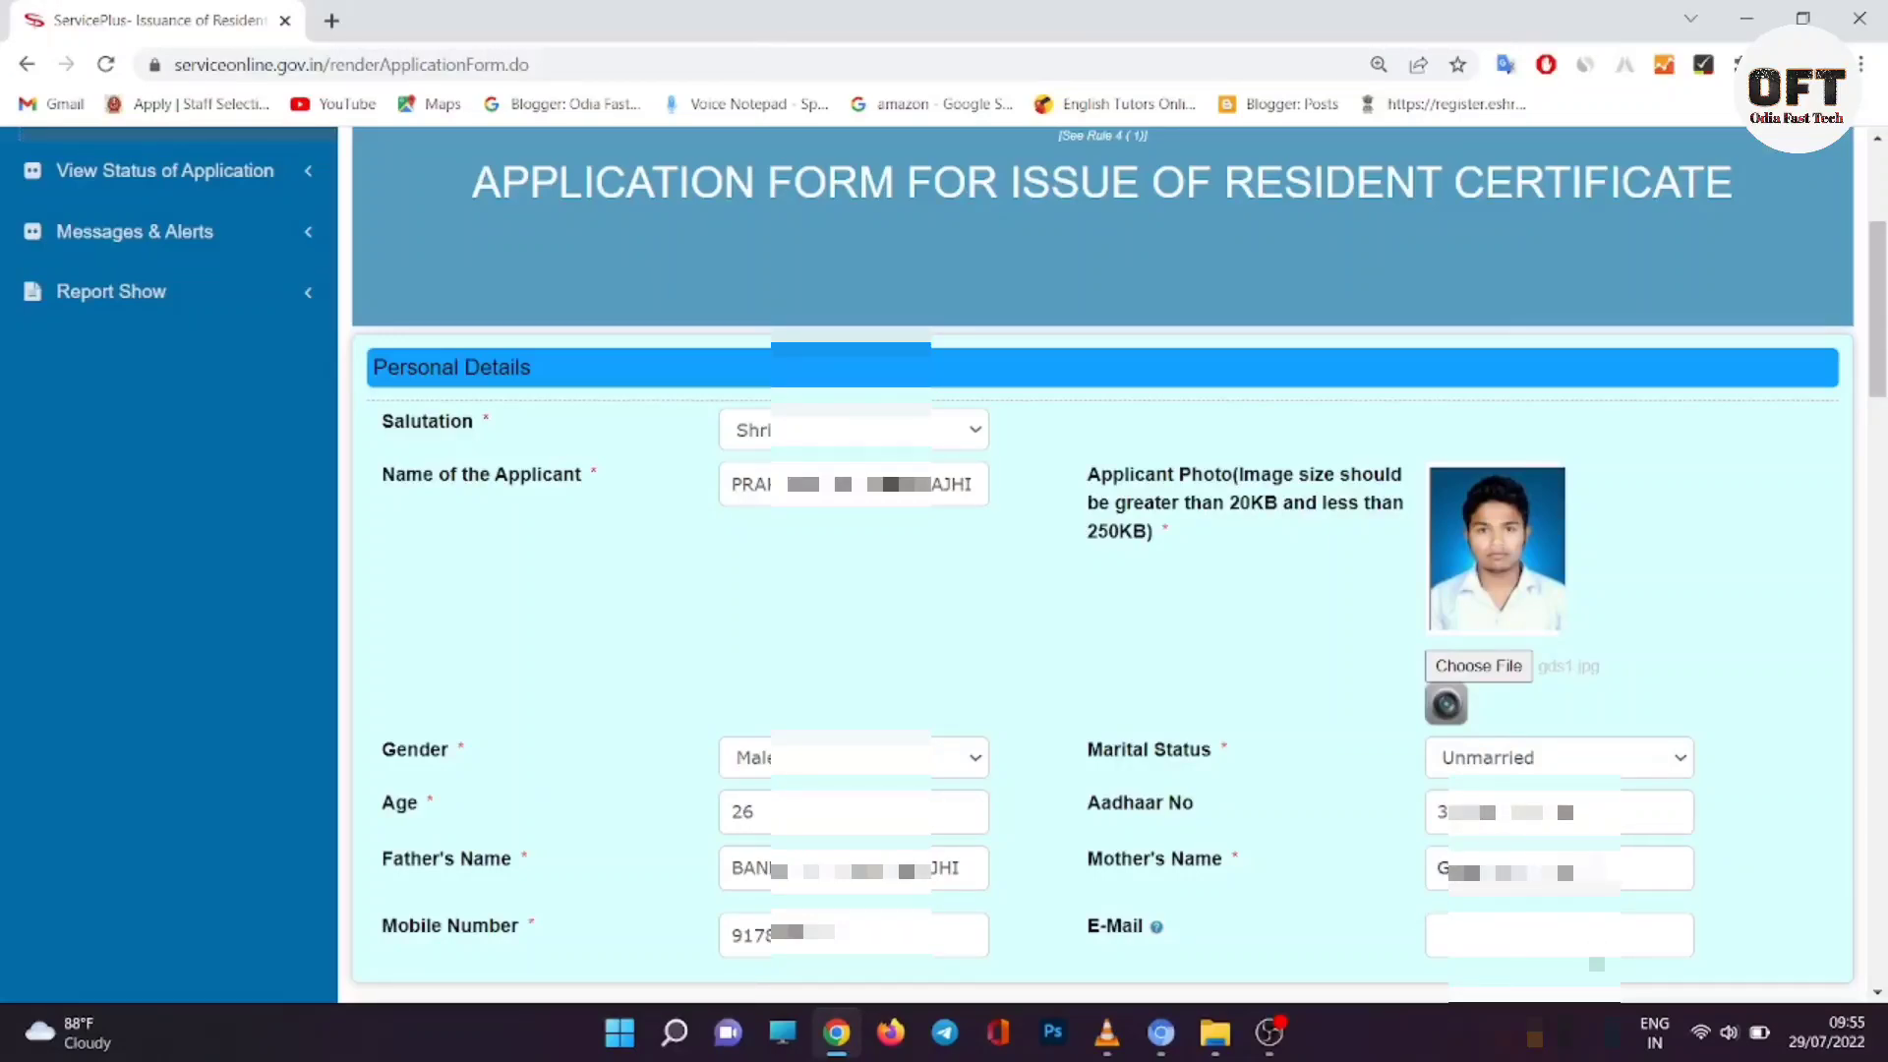
click(1559, 935)
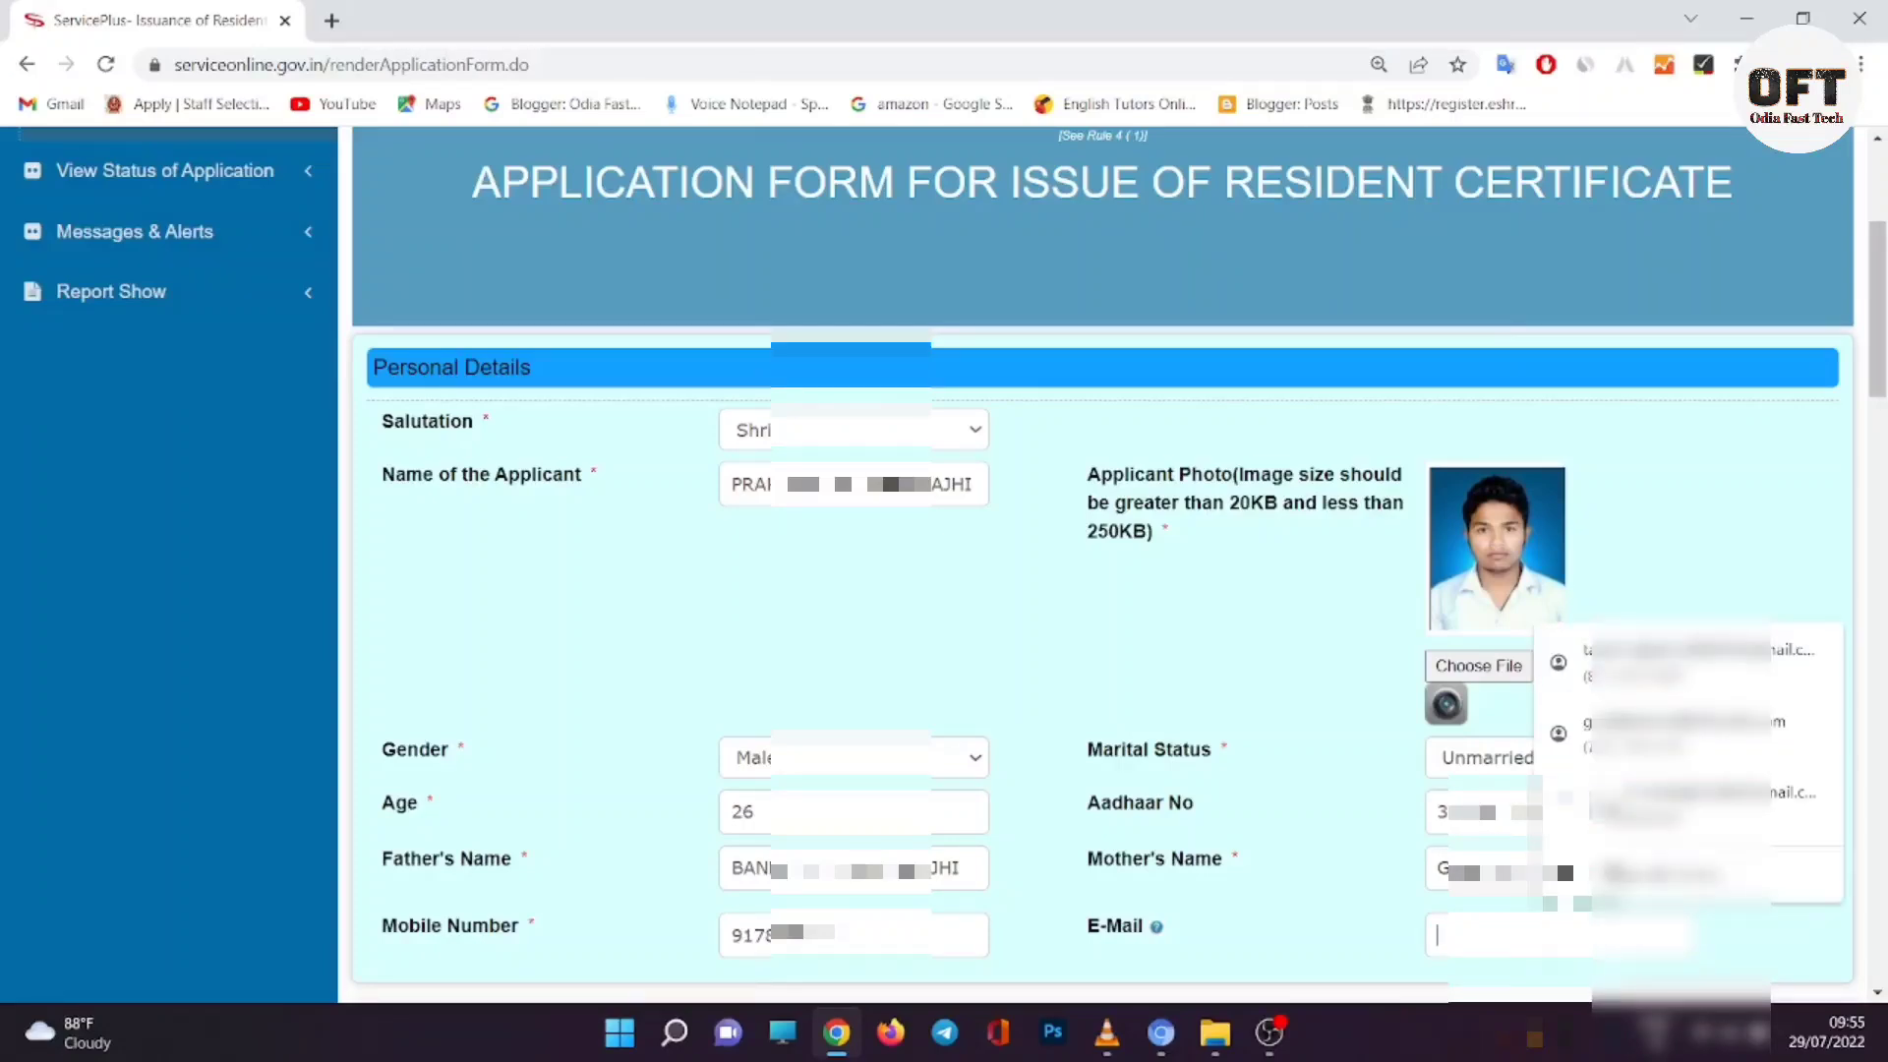
text(g)
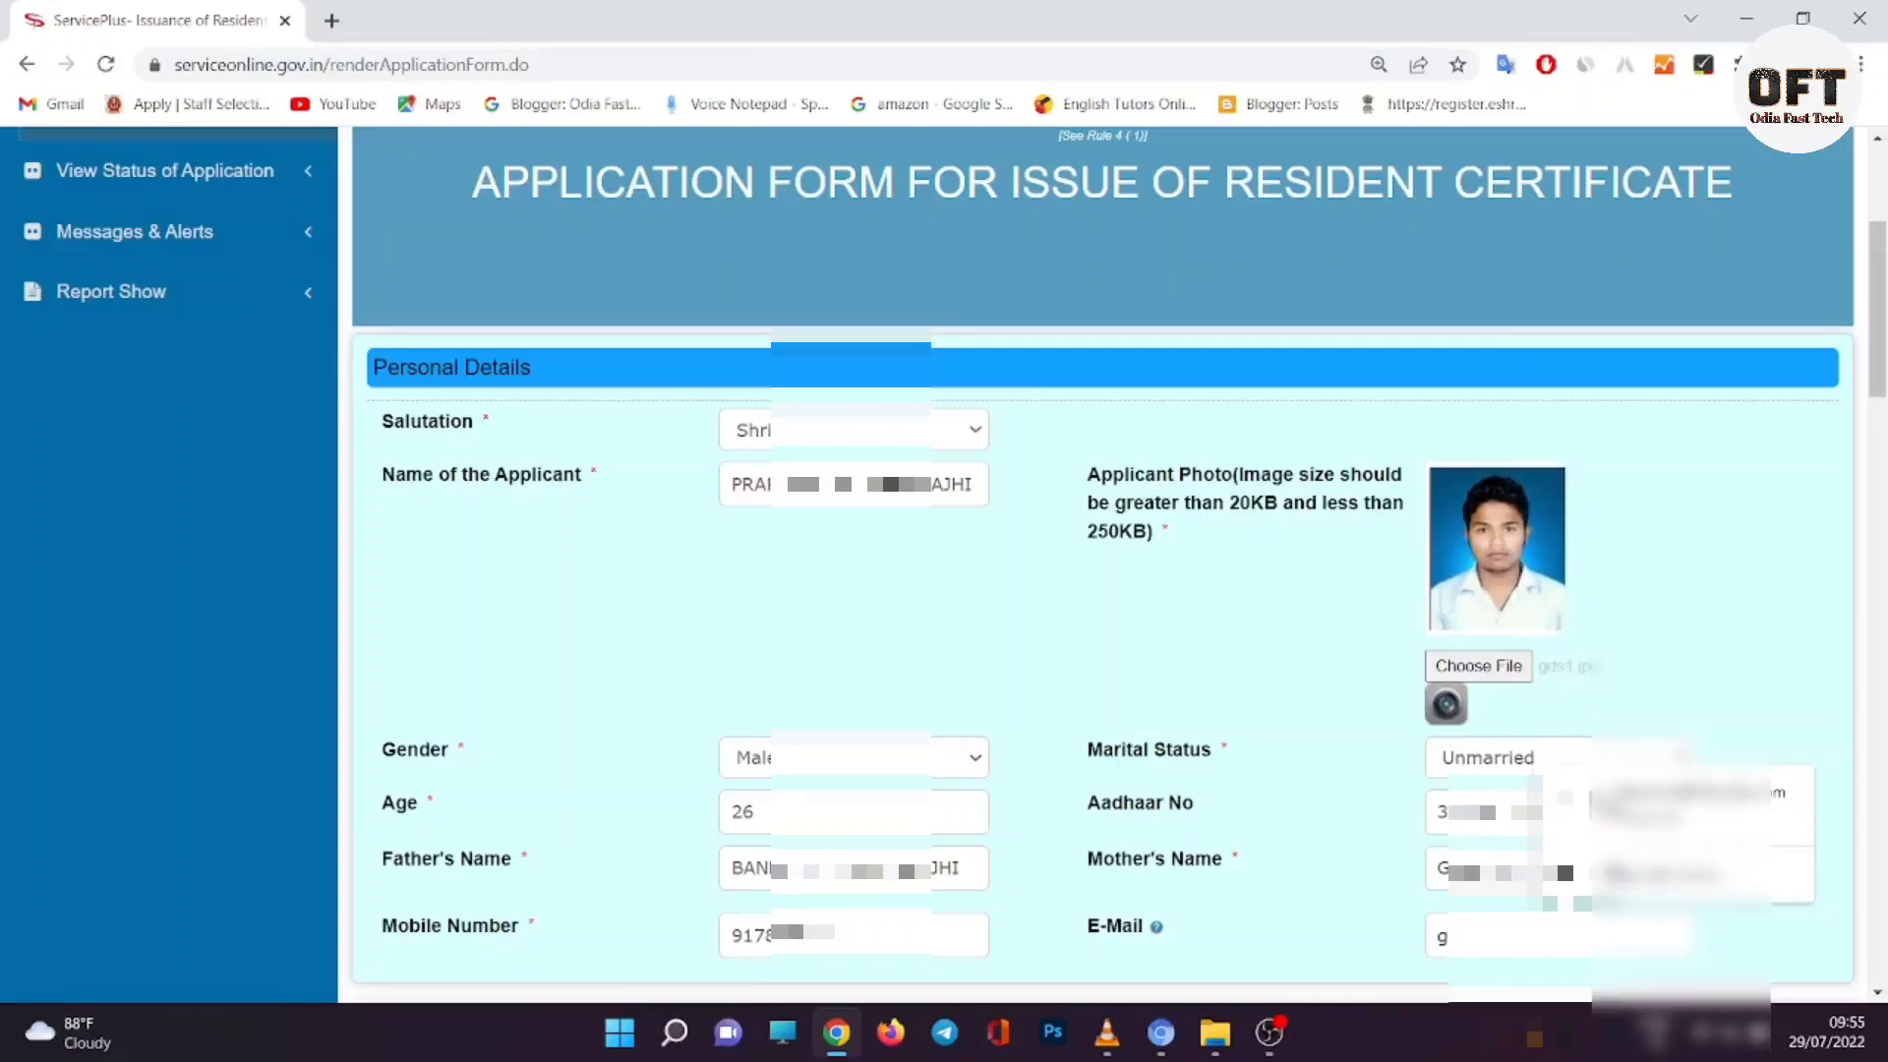
text(mail.com)
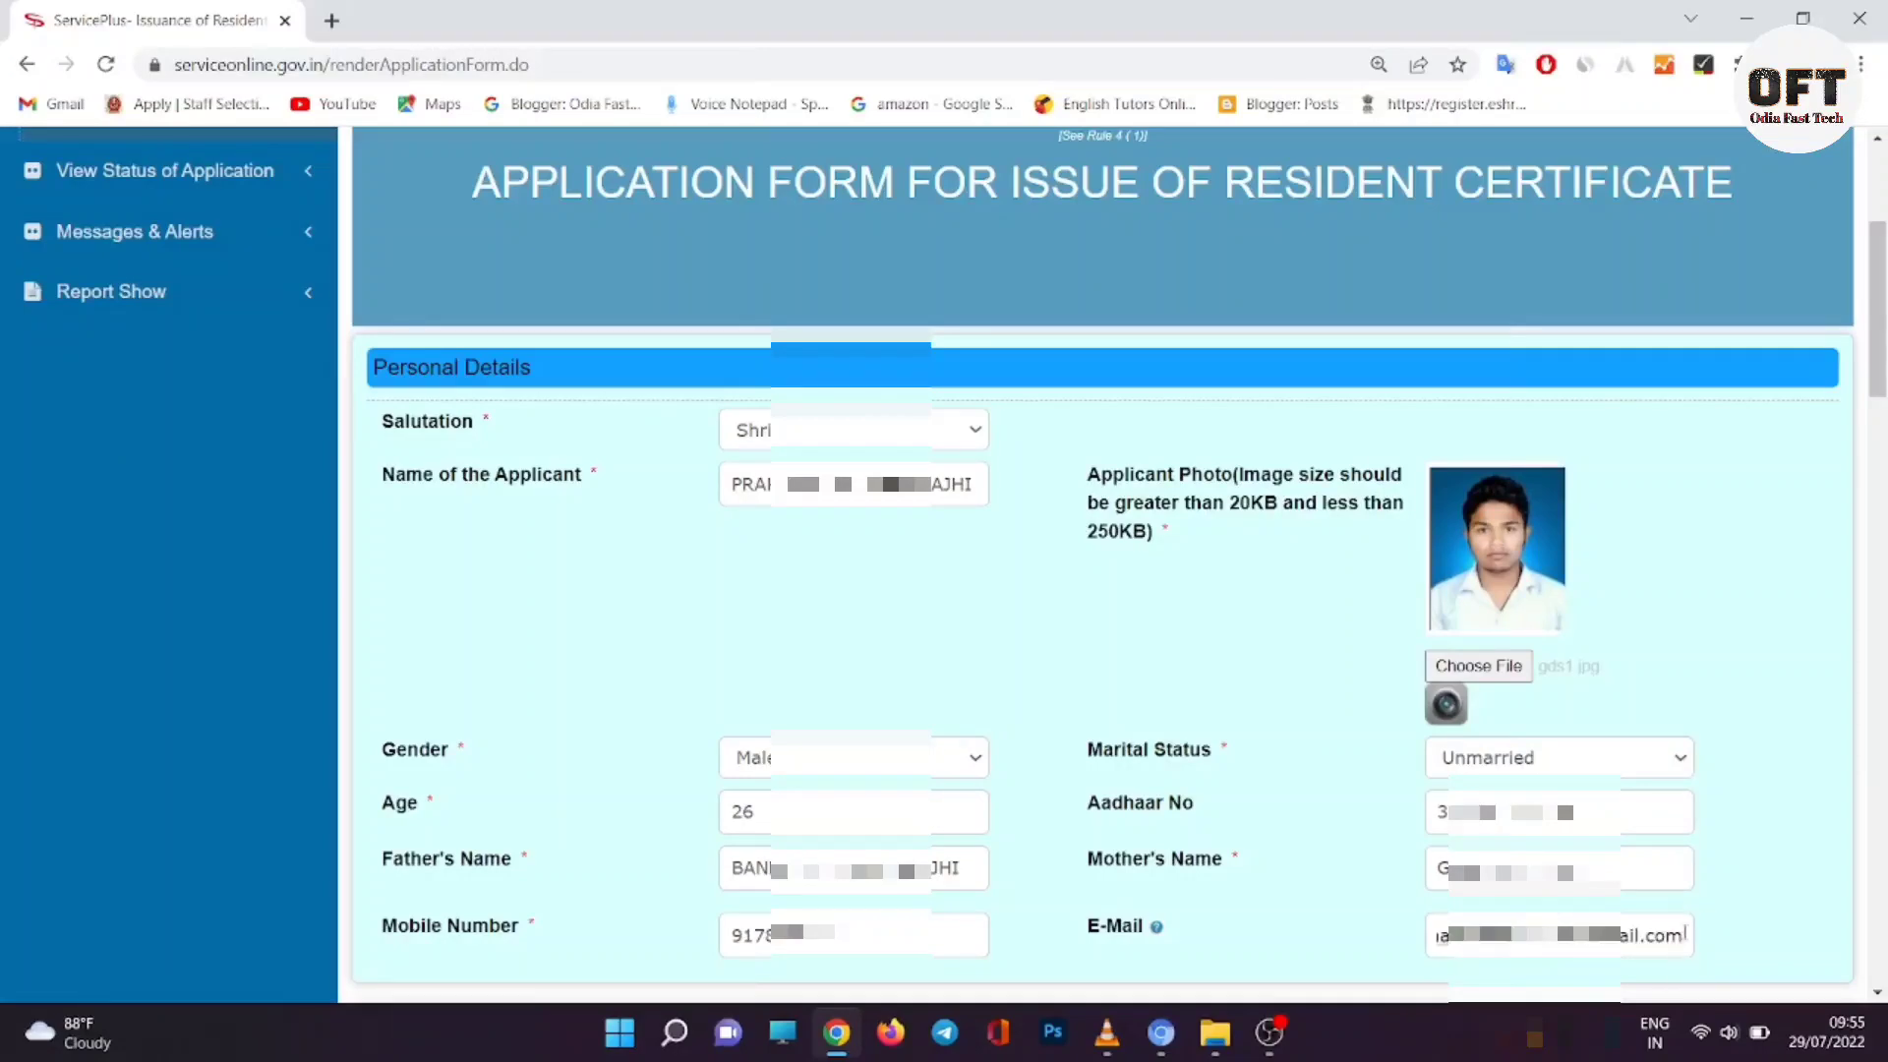
drag(1684, 934, 1426, 961)
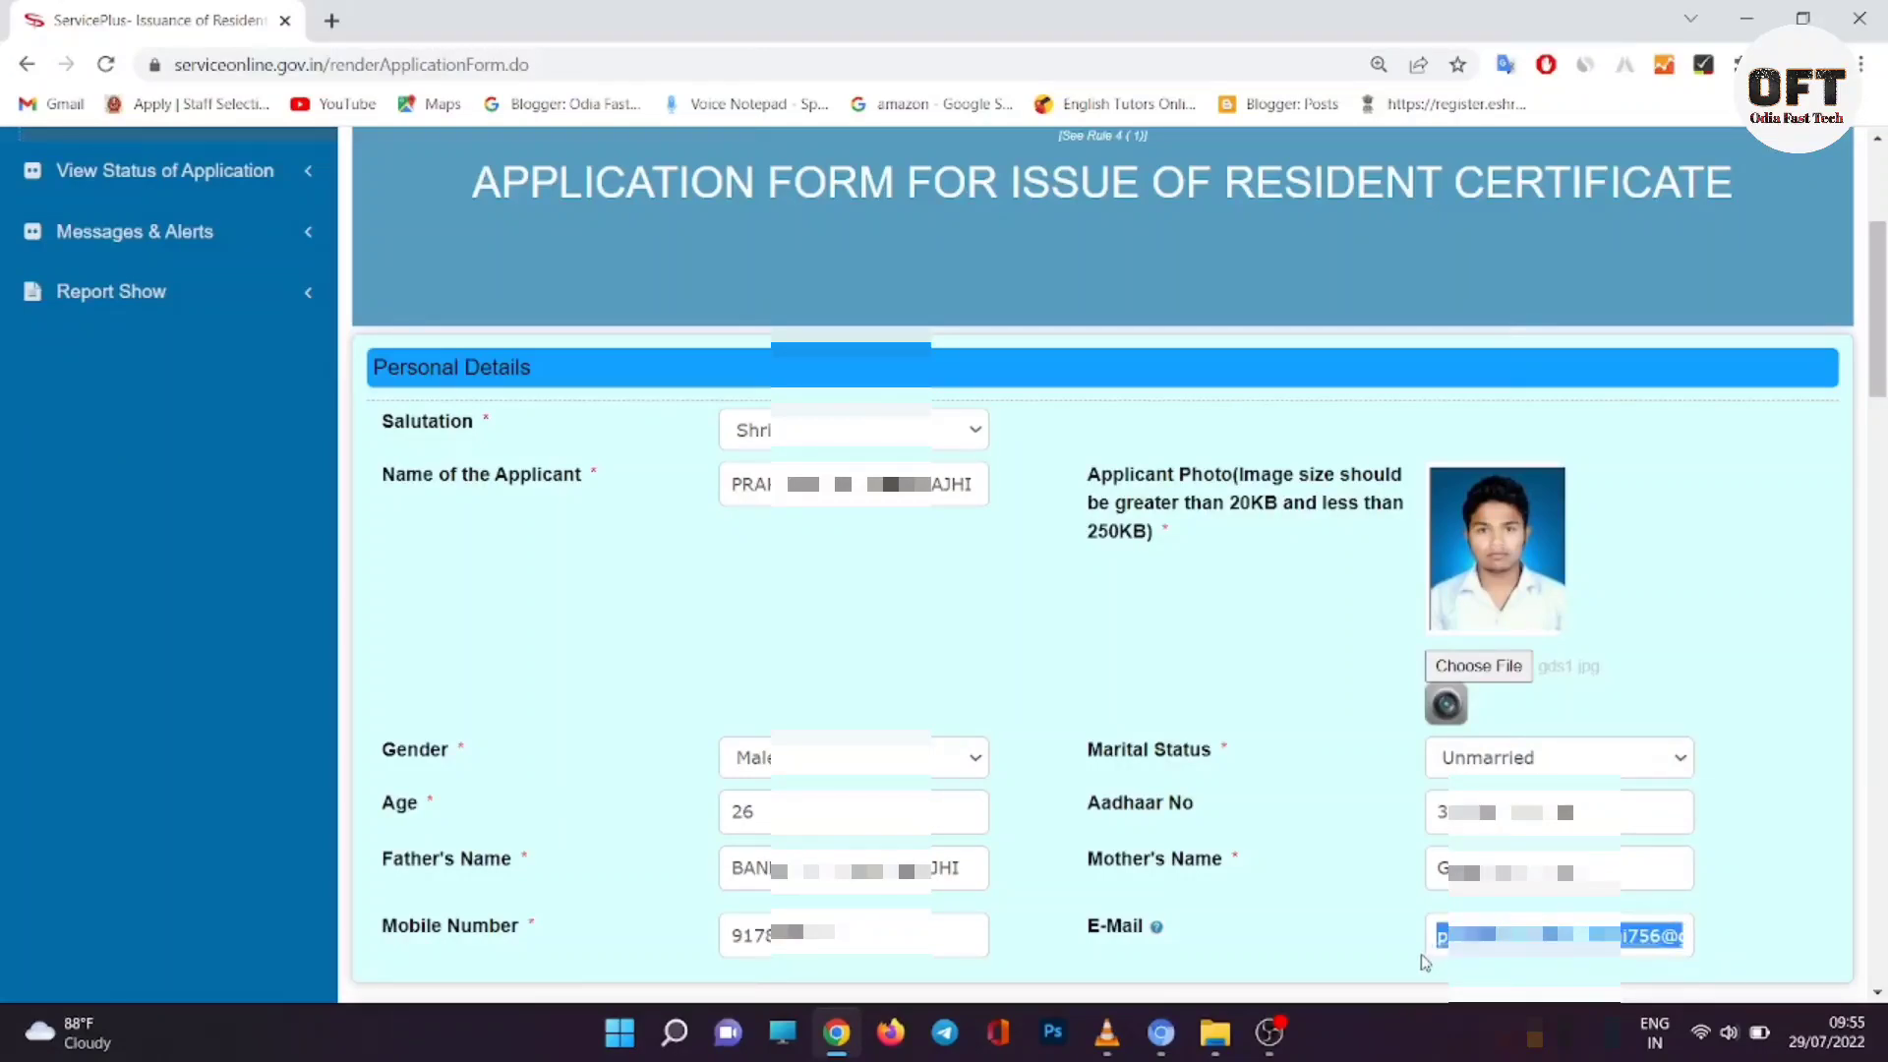
scroll(897, 873, down, 3)
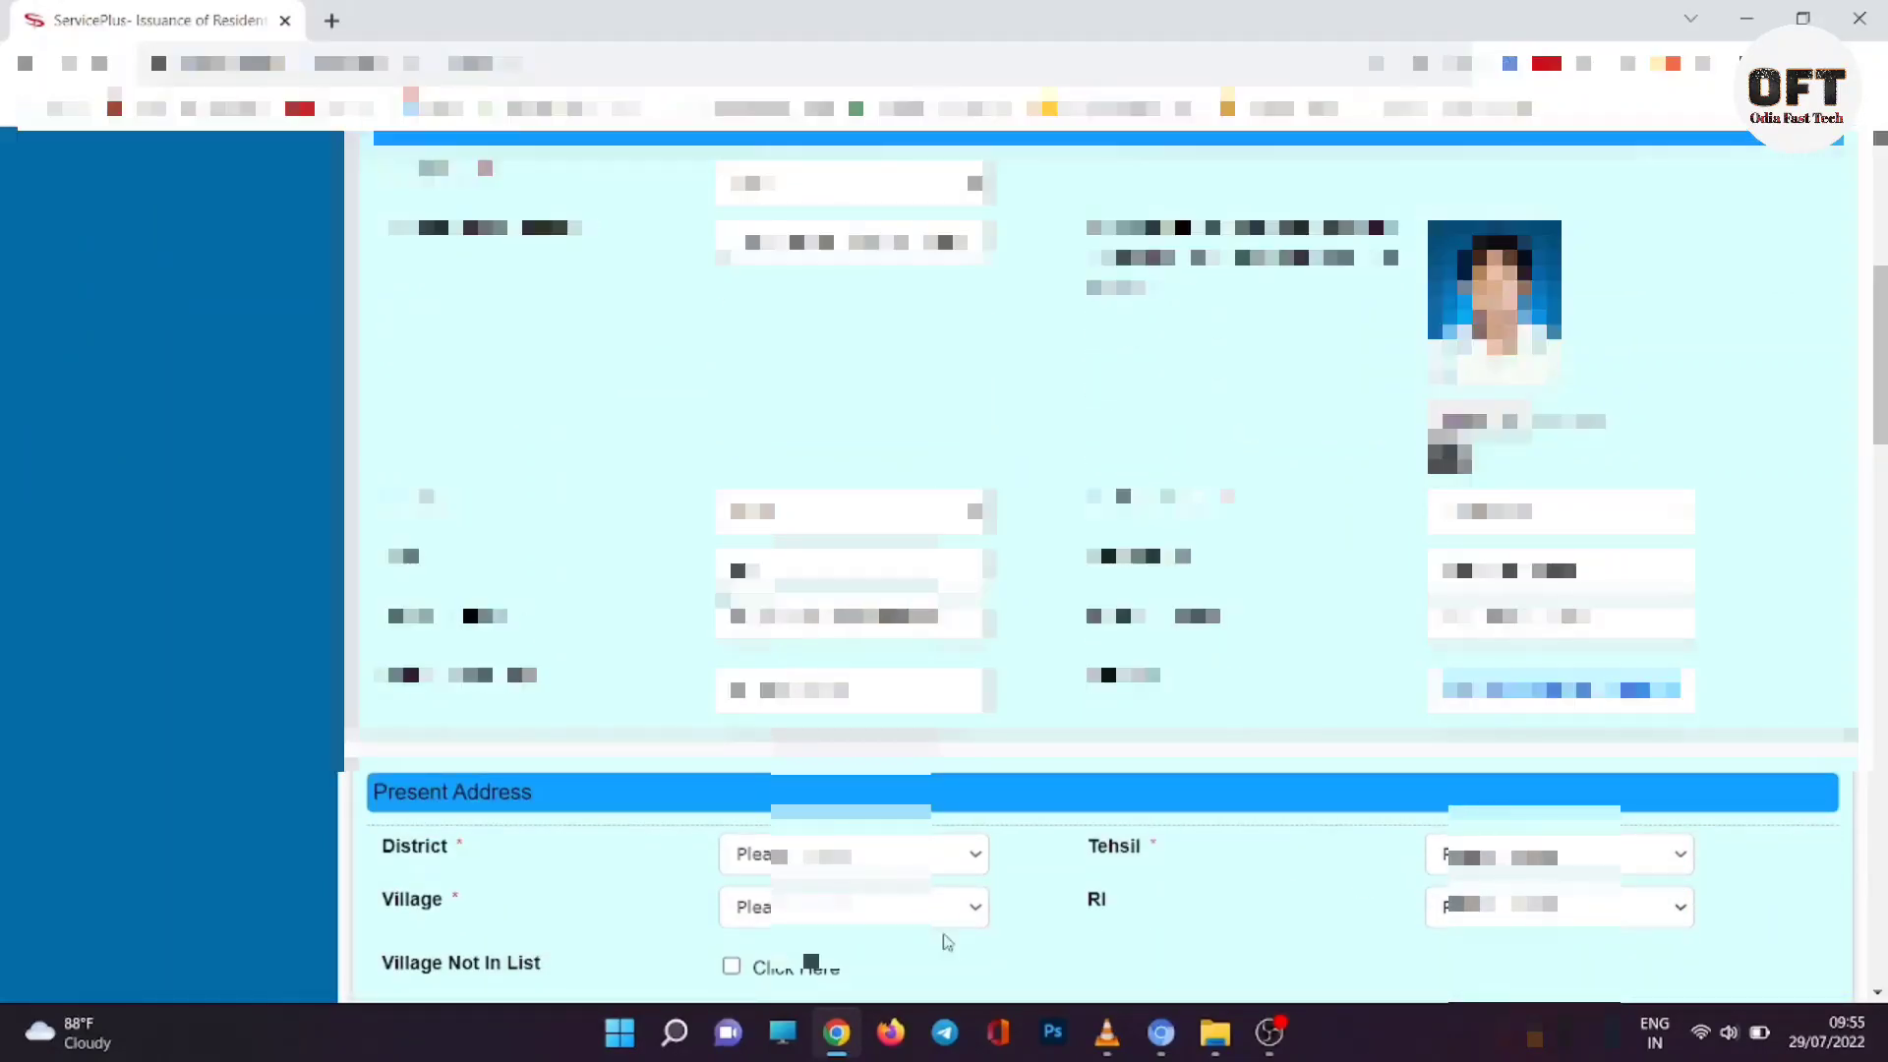
Step: Set the present address district to NUAPADA and tehsil to Khariar
click(897, 862)
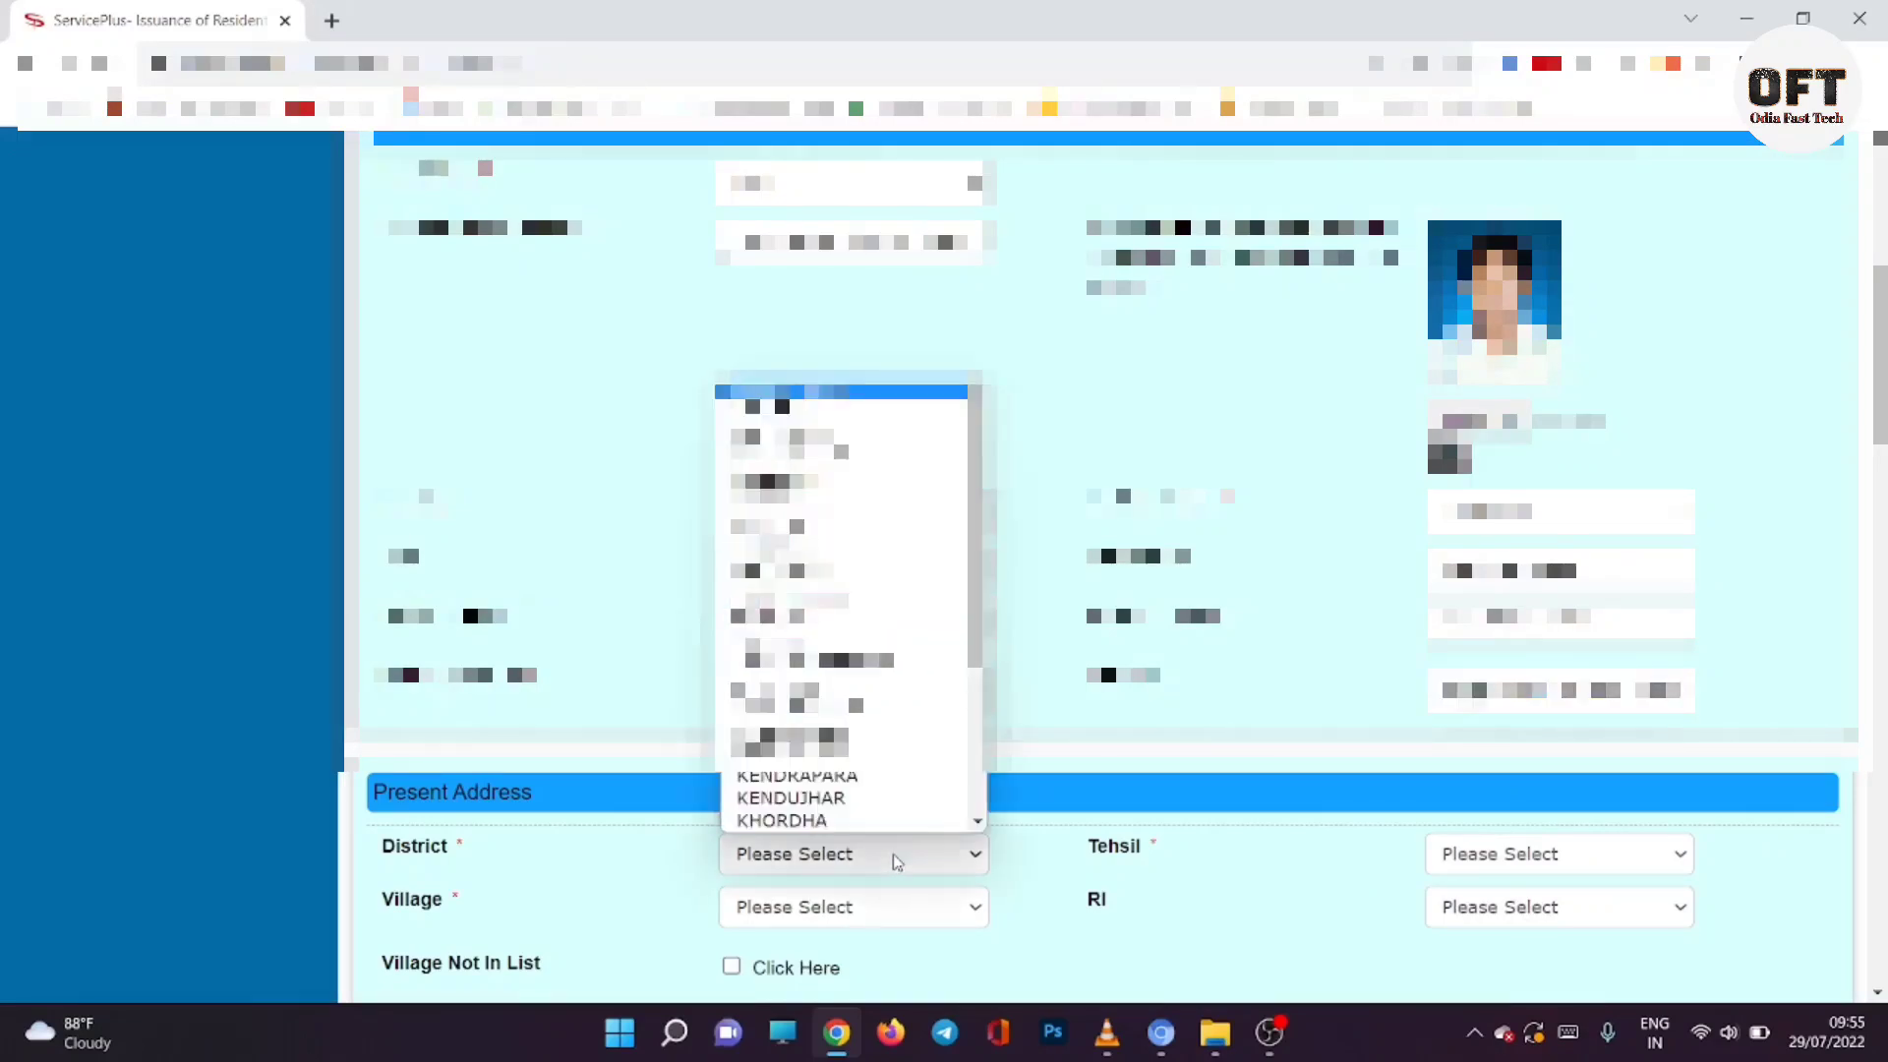
scroll(841, 669, down, 4)
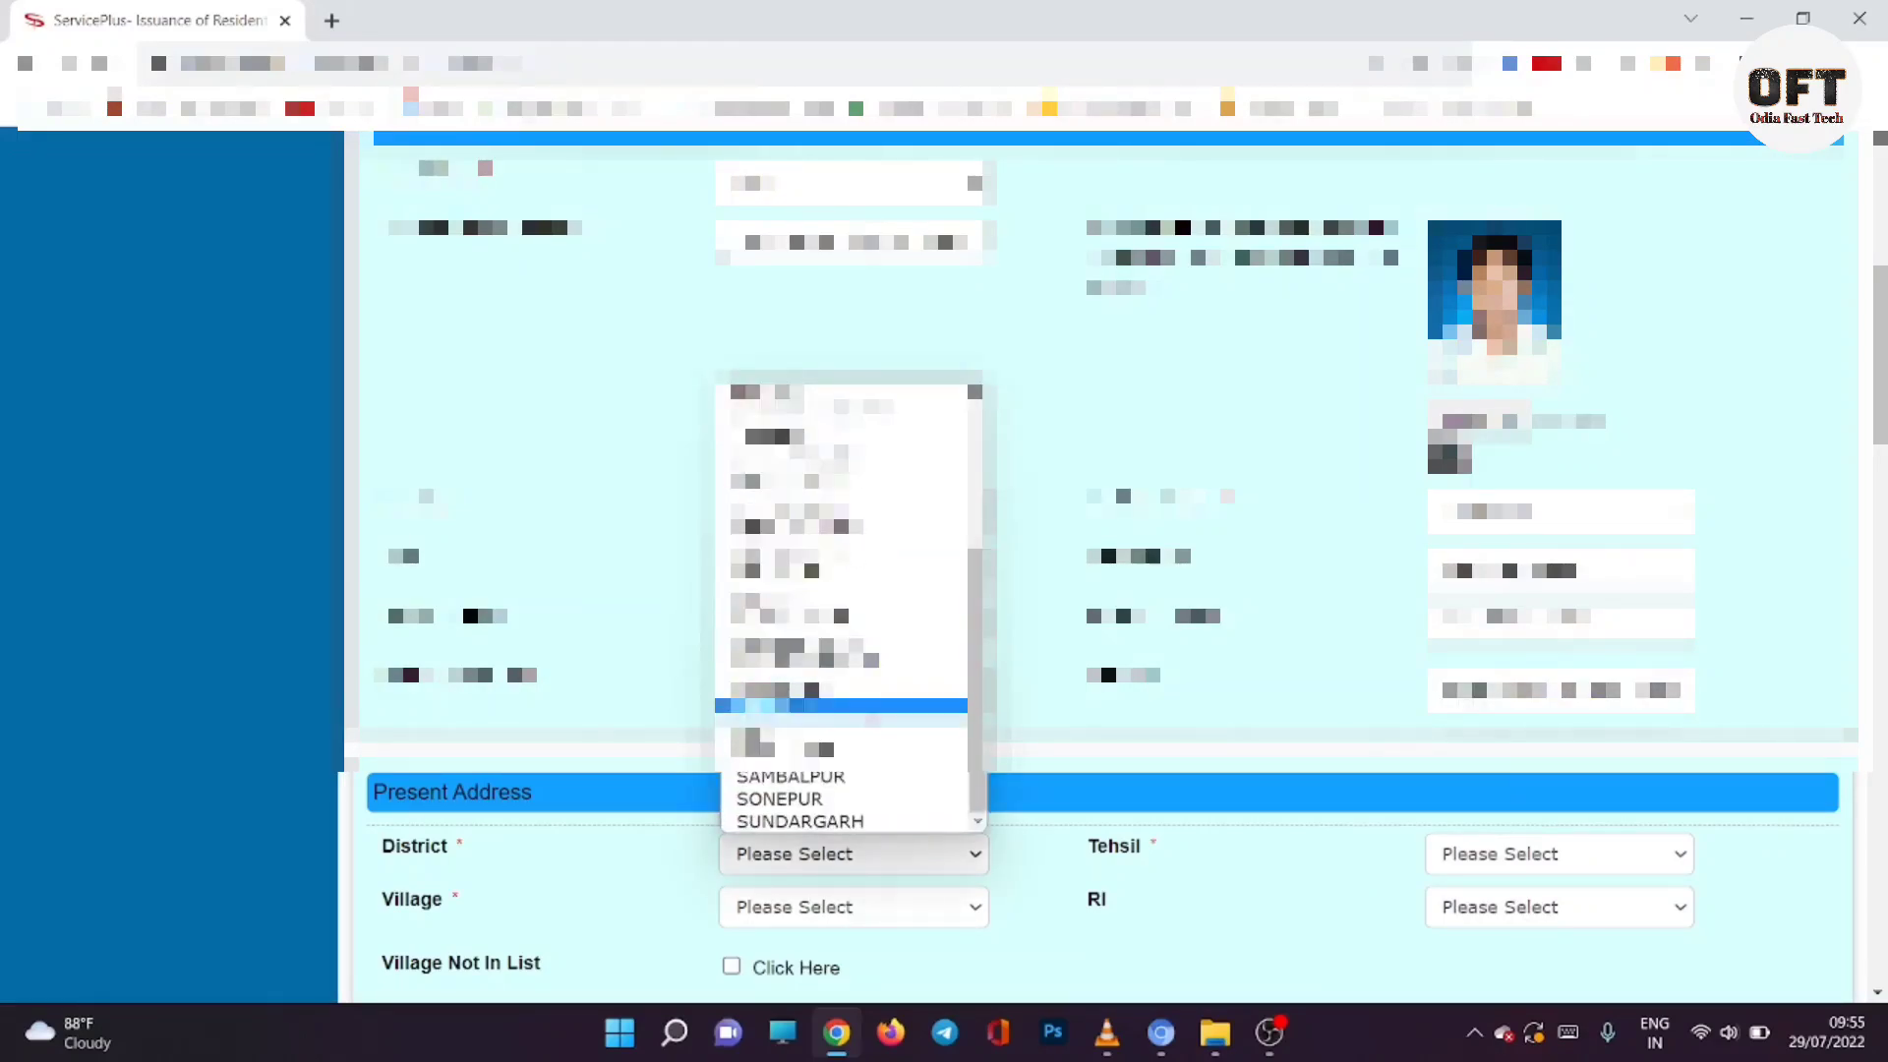
click(841, 705)
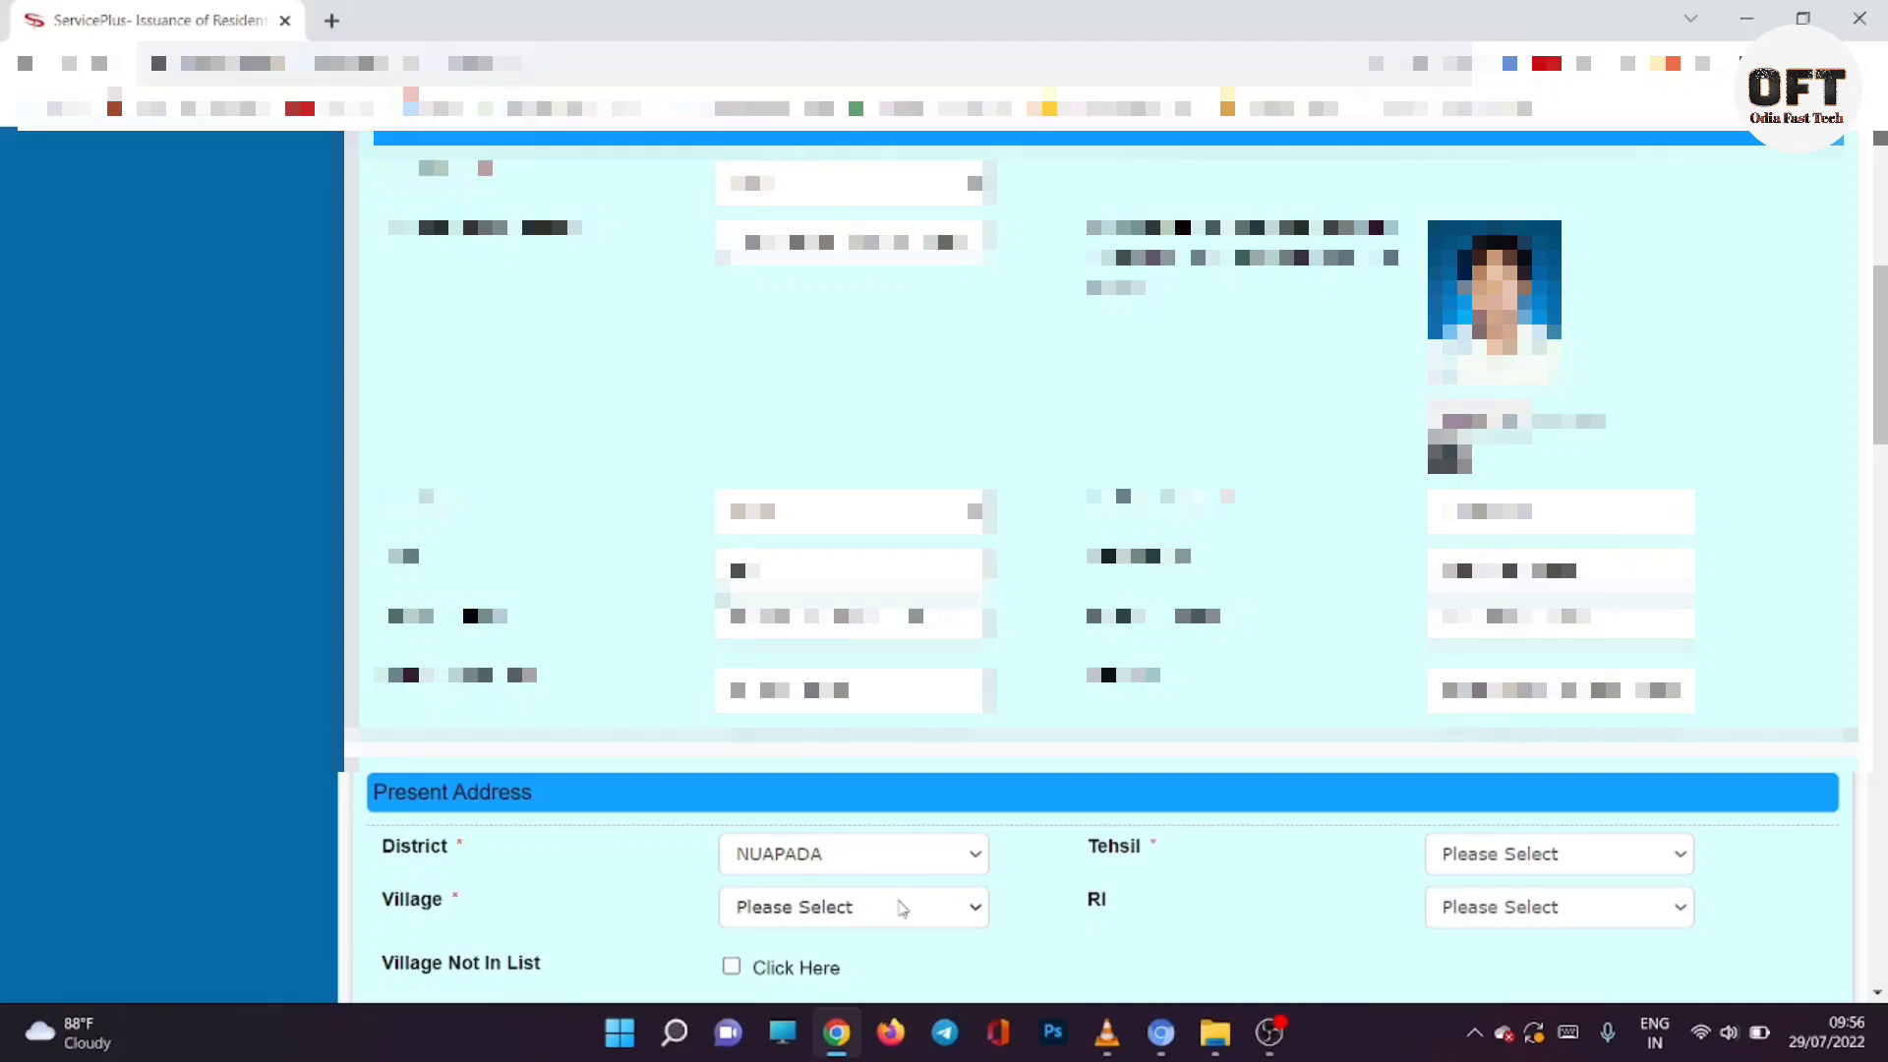
click(1479, 869)
click(1494, 765)
Step: Check the Village and RI dropdowns, leaving both unselected
click(896, 915)
scroll(841, 713, down, 2)
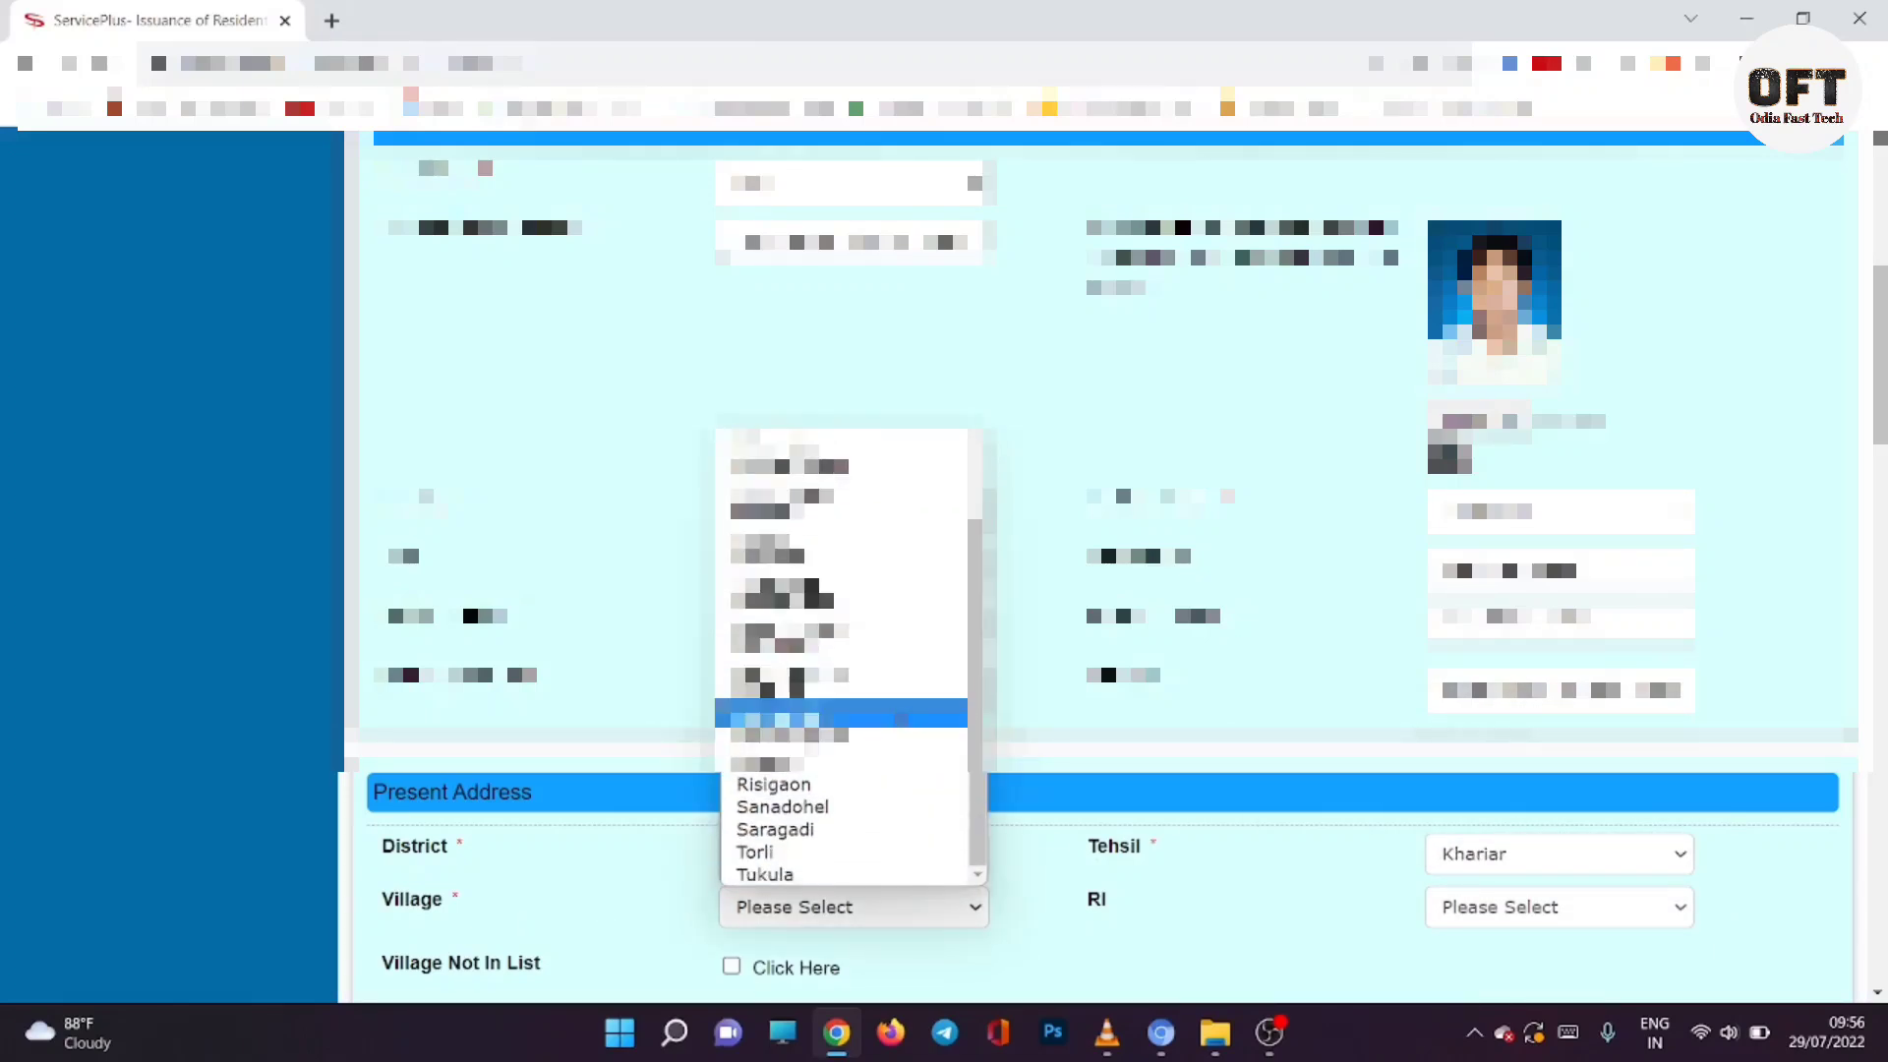
scroll(885, 806, up, 2)
scroll(893, 828, down, 2)
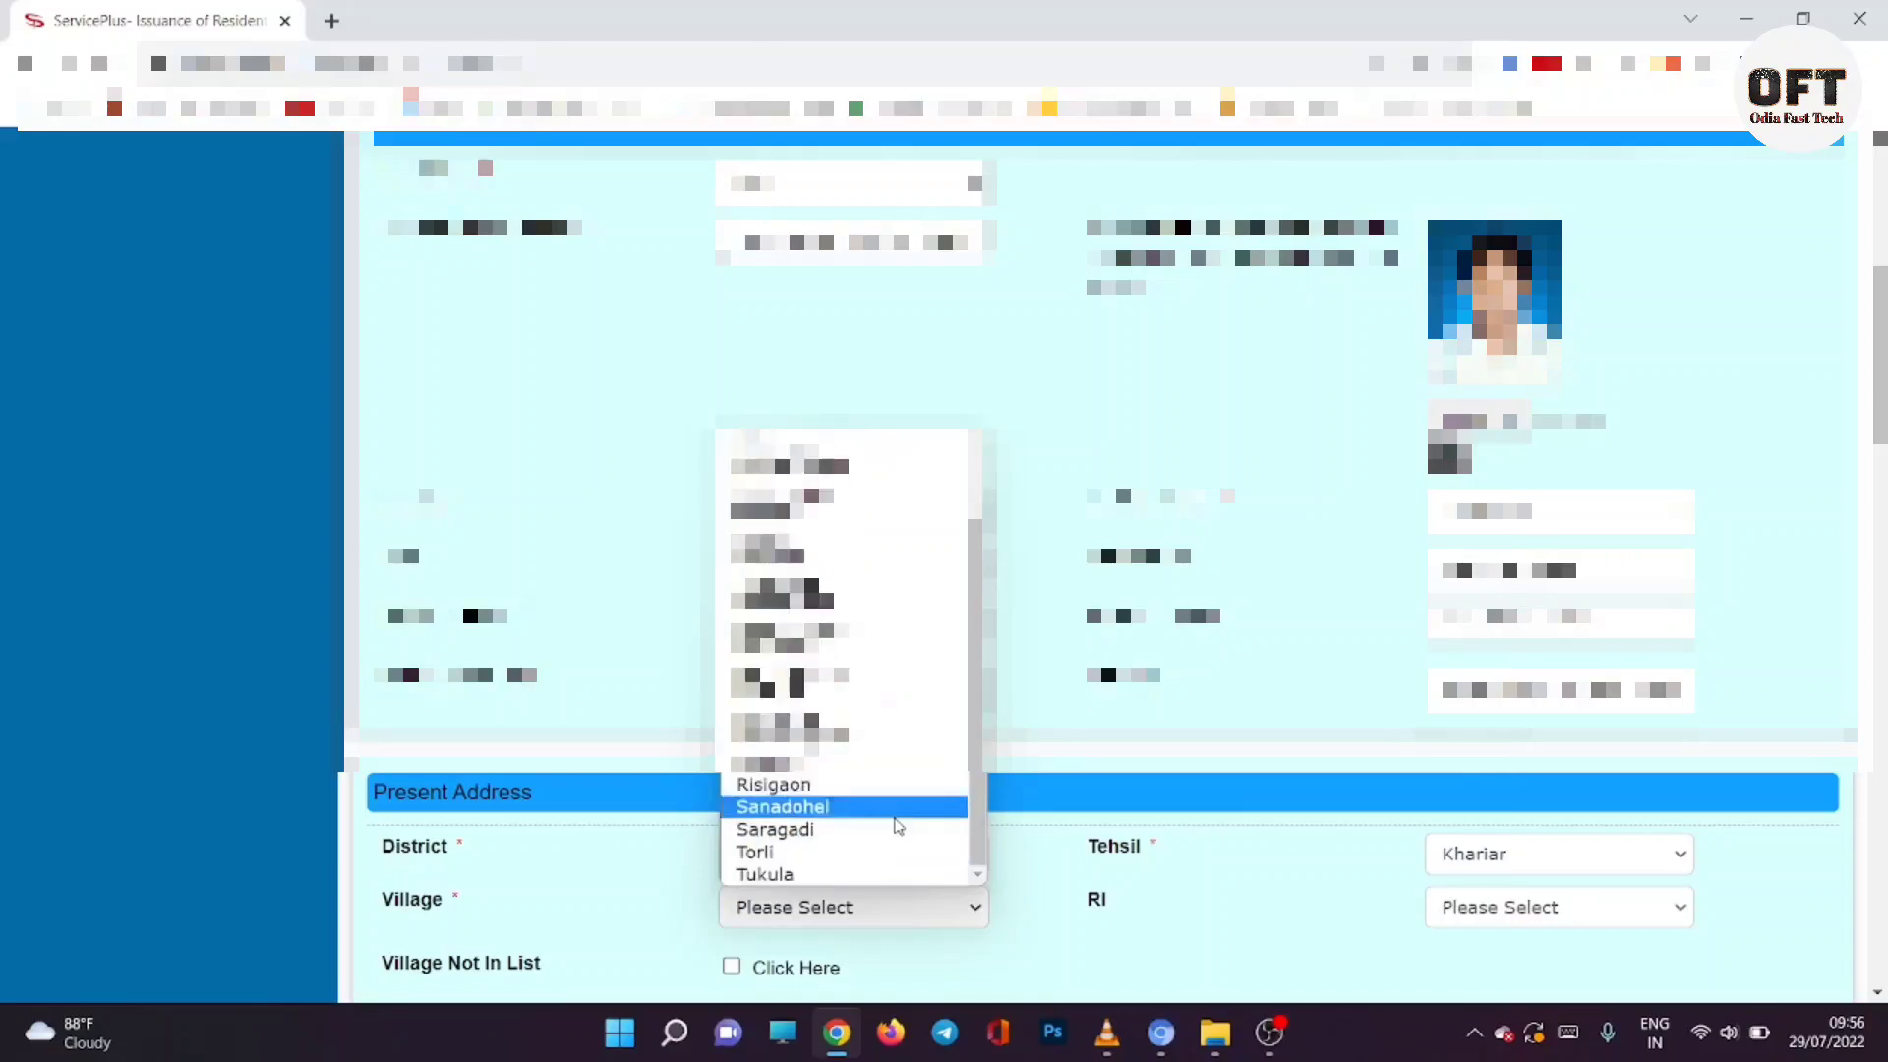
click(988, 956)
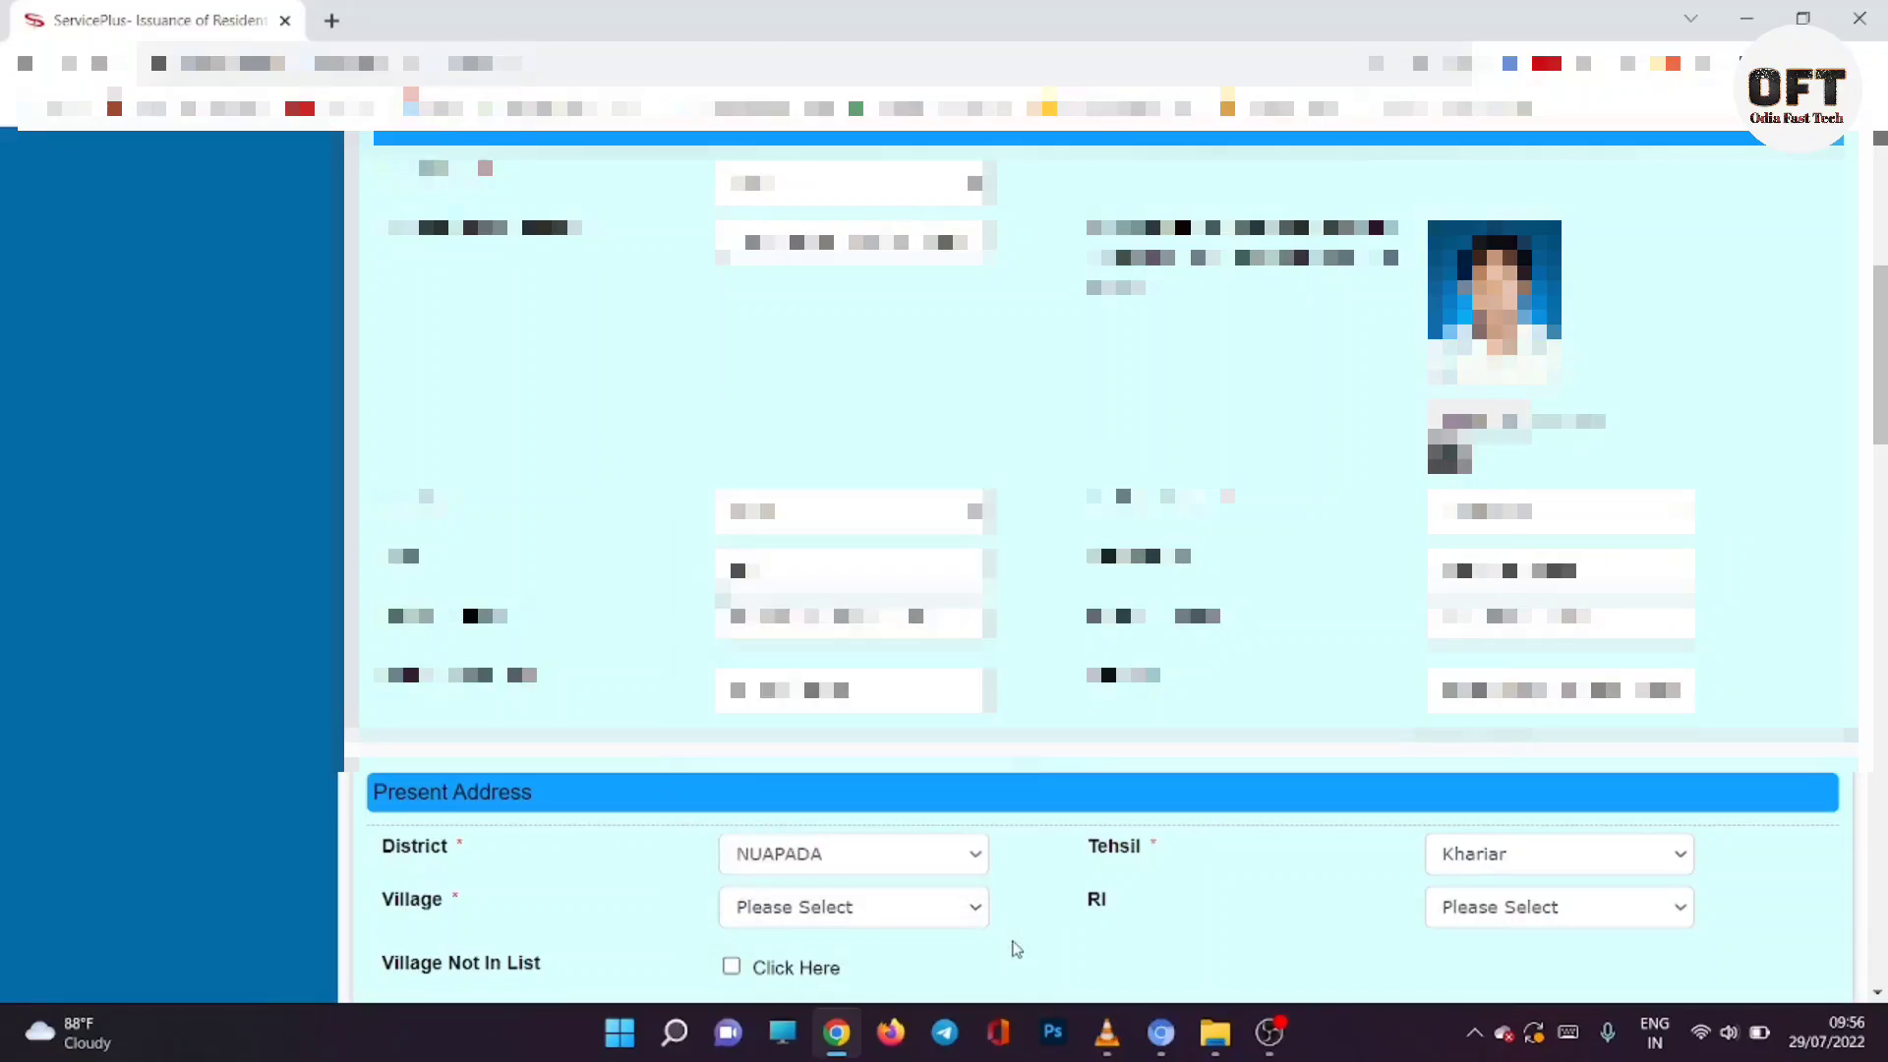
click(1483, 903)
click(1455, 899)
scroll(1436, 826, down, 3)
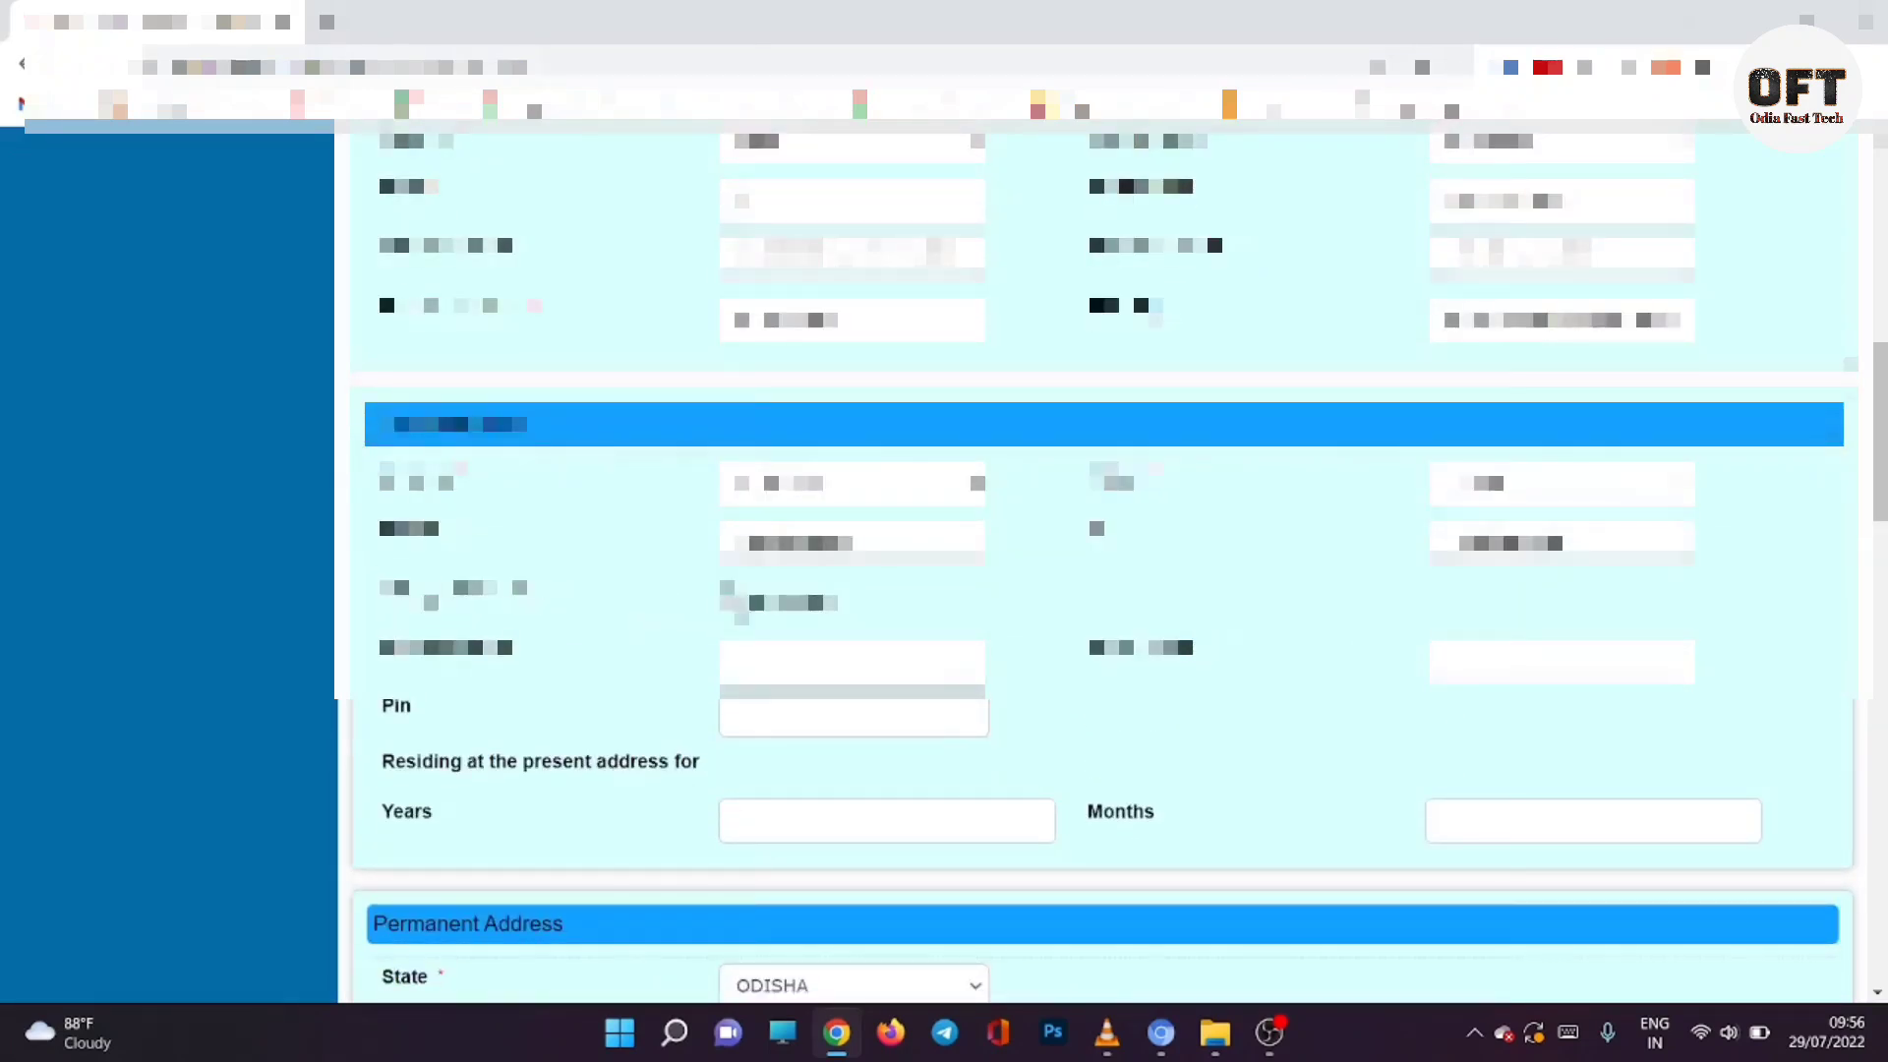
Step: Mark the present village as not listed; enter village, police station, PIN, post office and 26 years
click(806, 600)
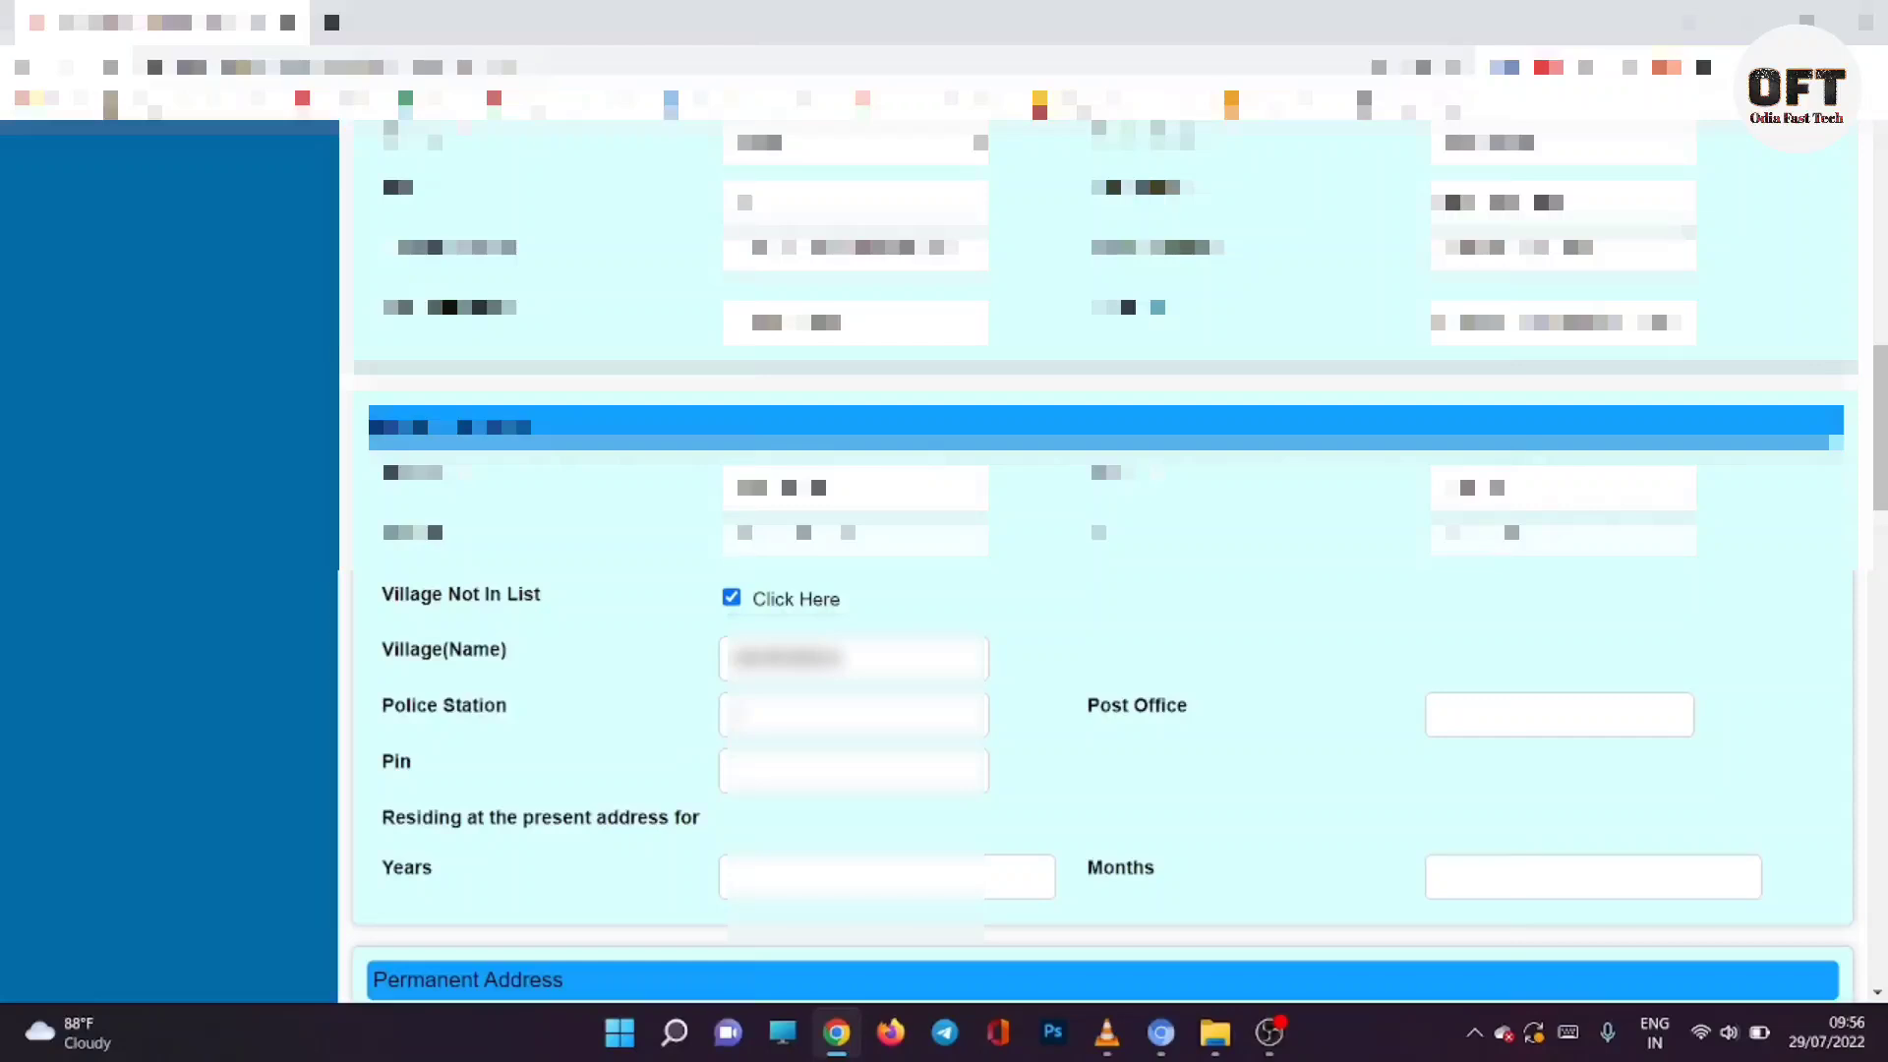
click(734, 715)
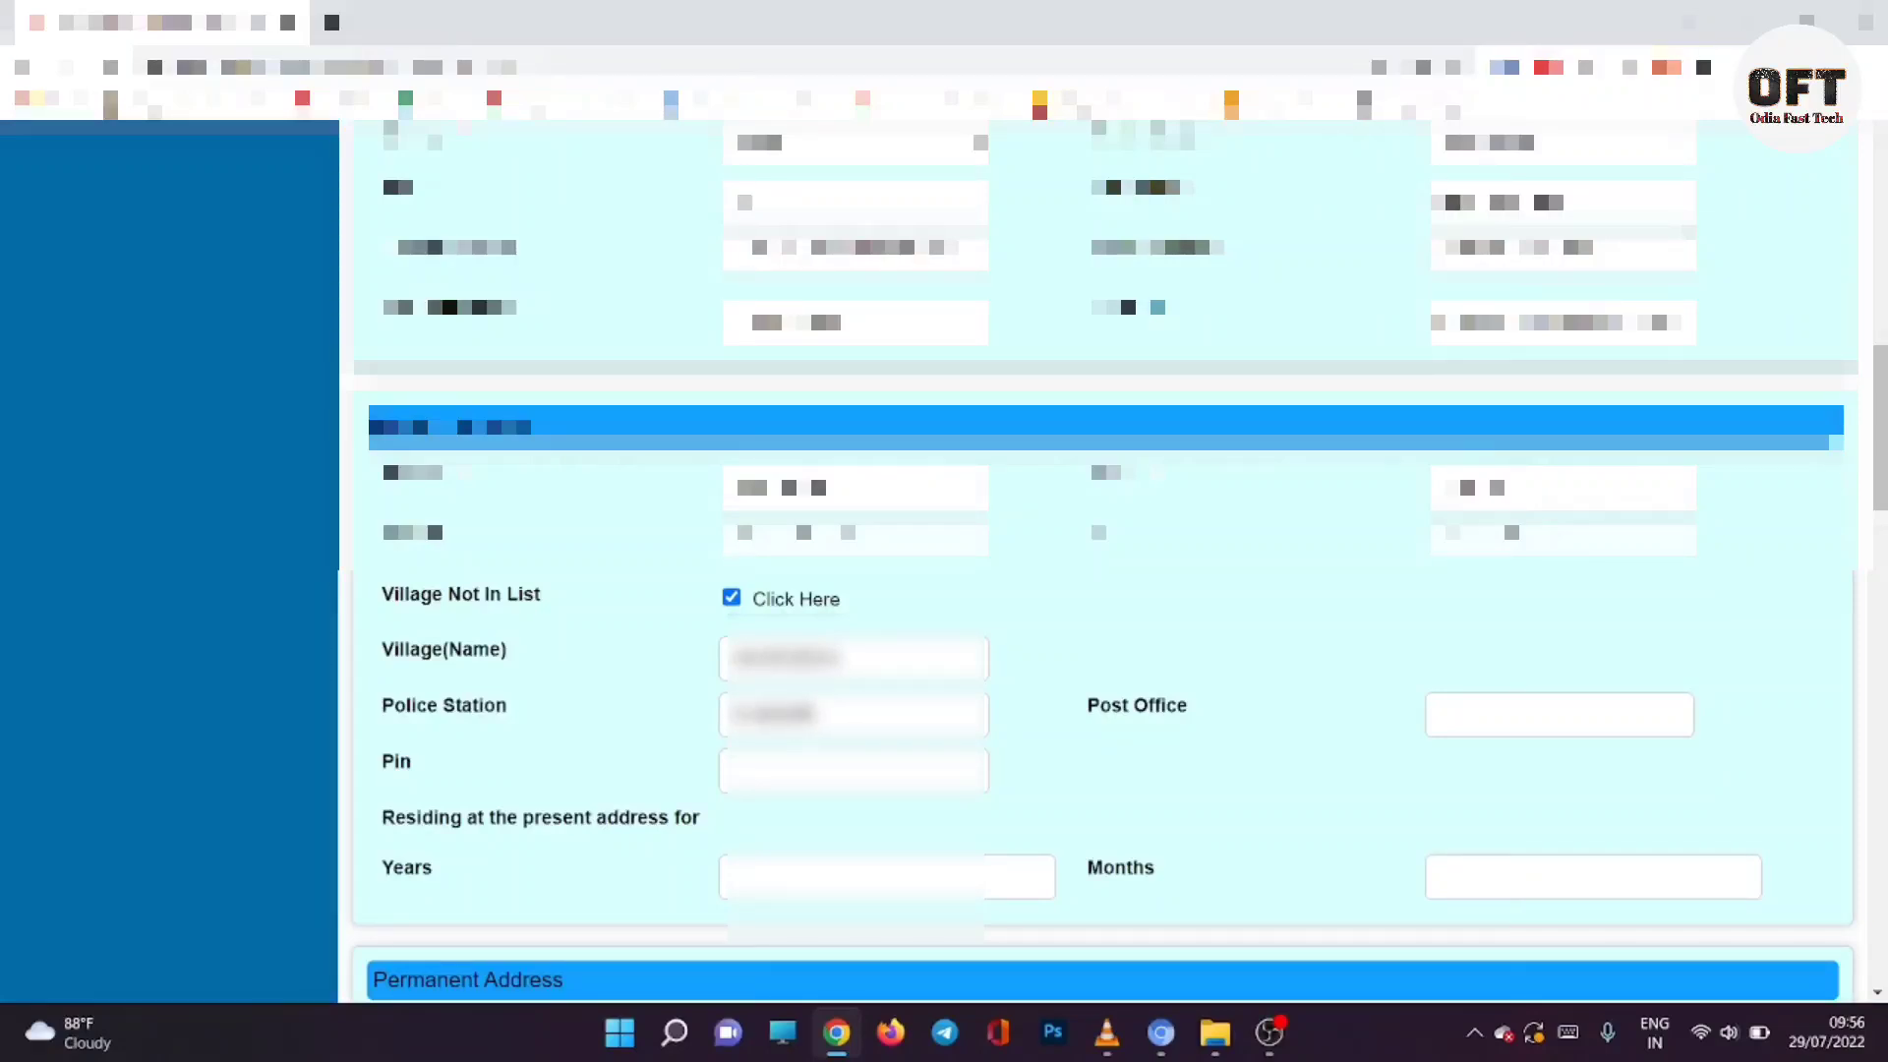
key(super+v)
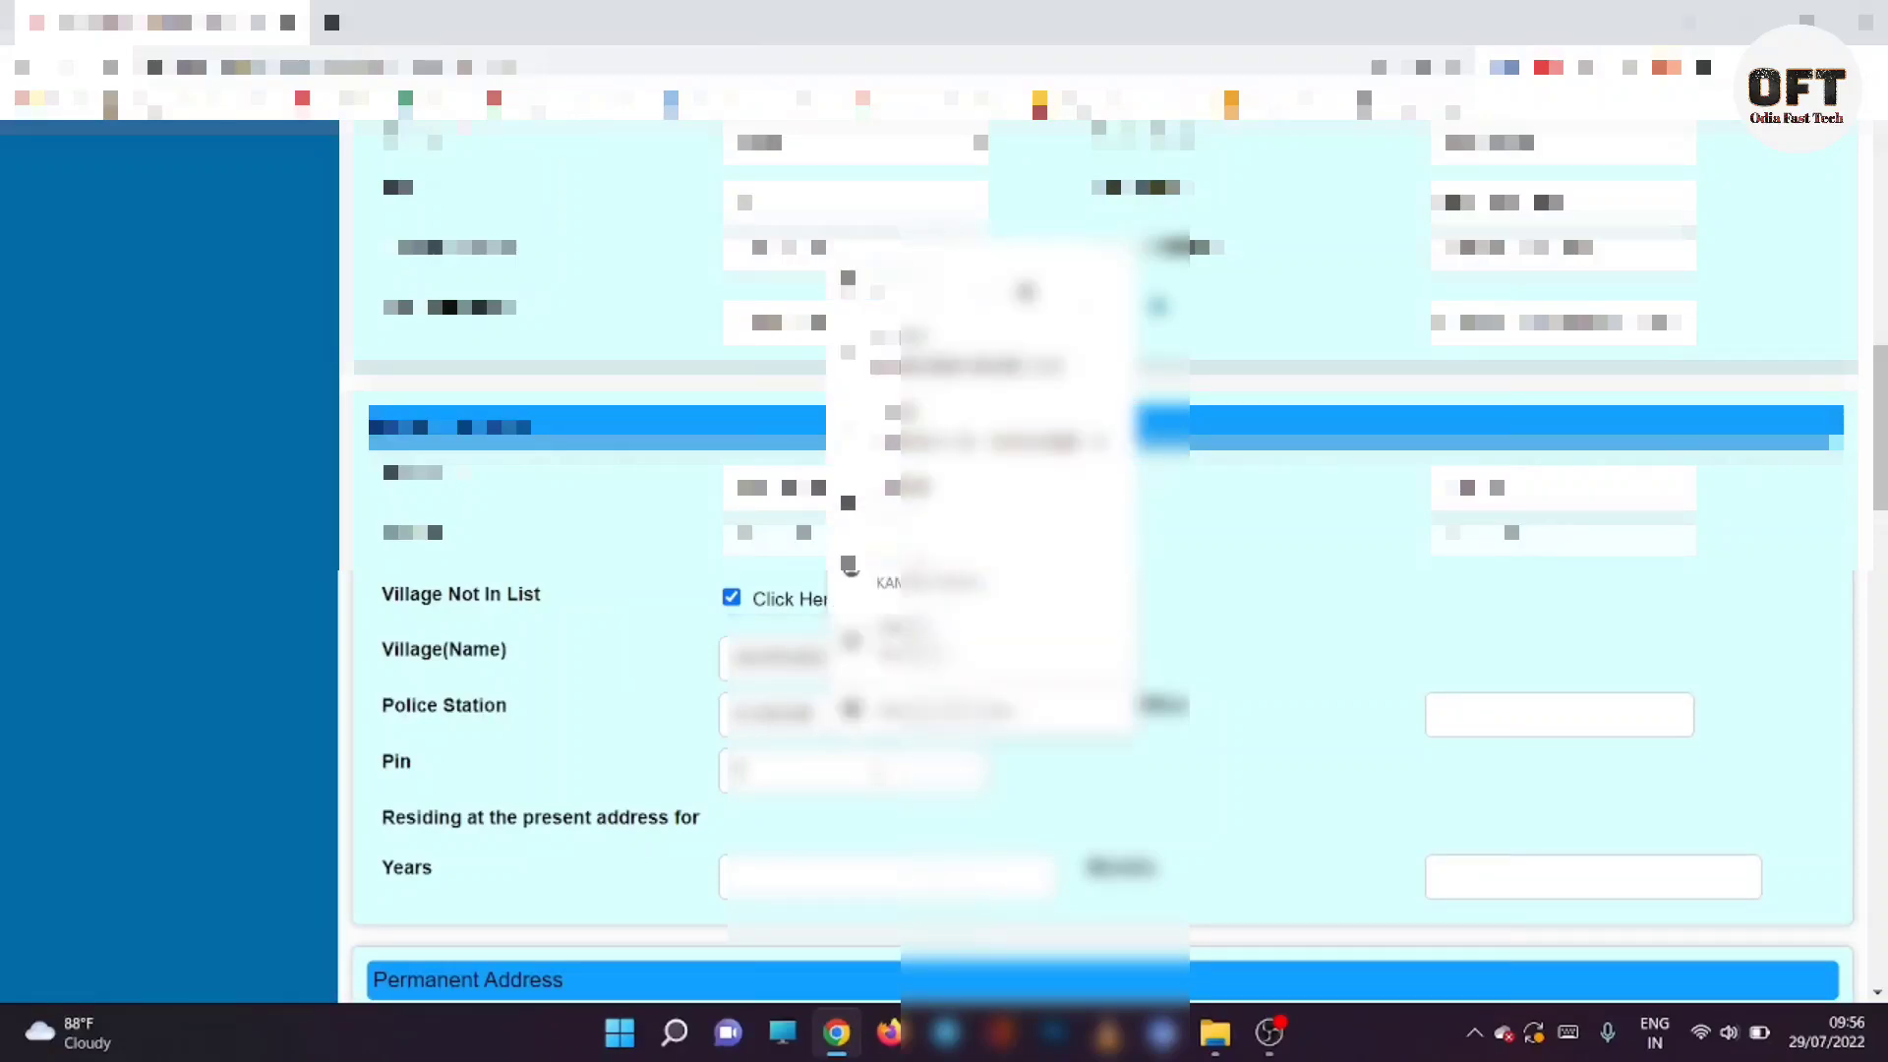
click(1479, 709)
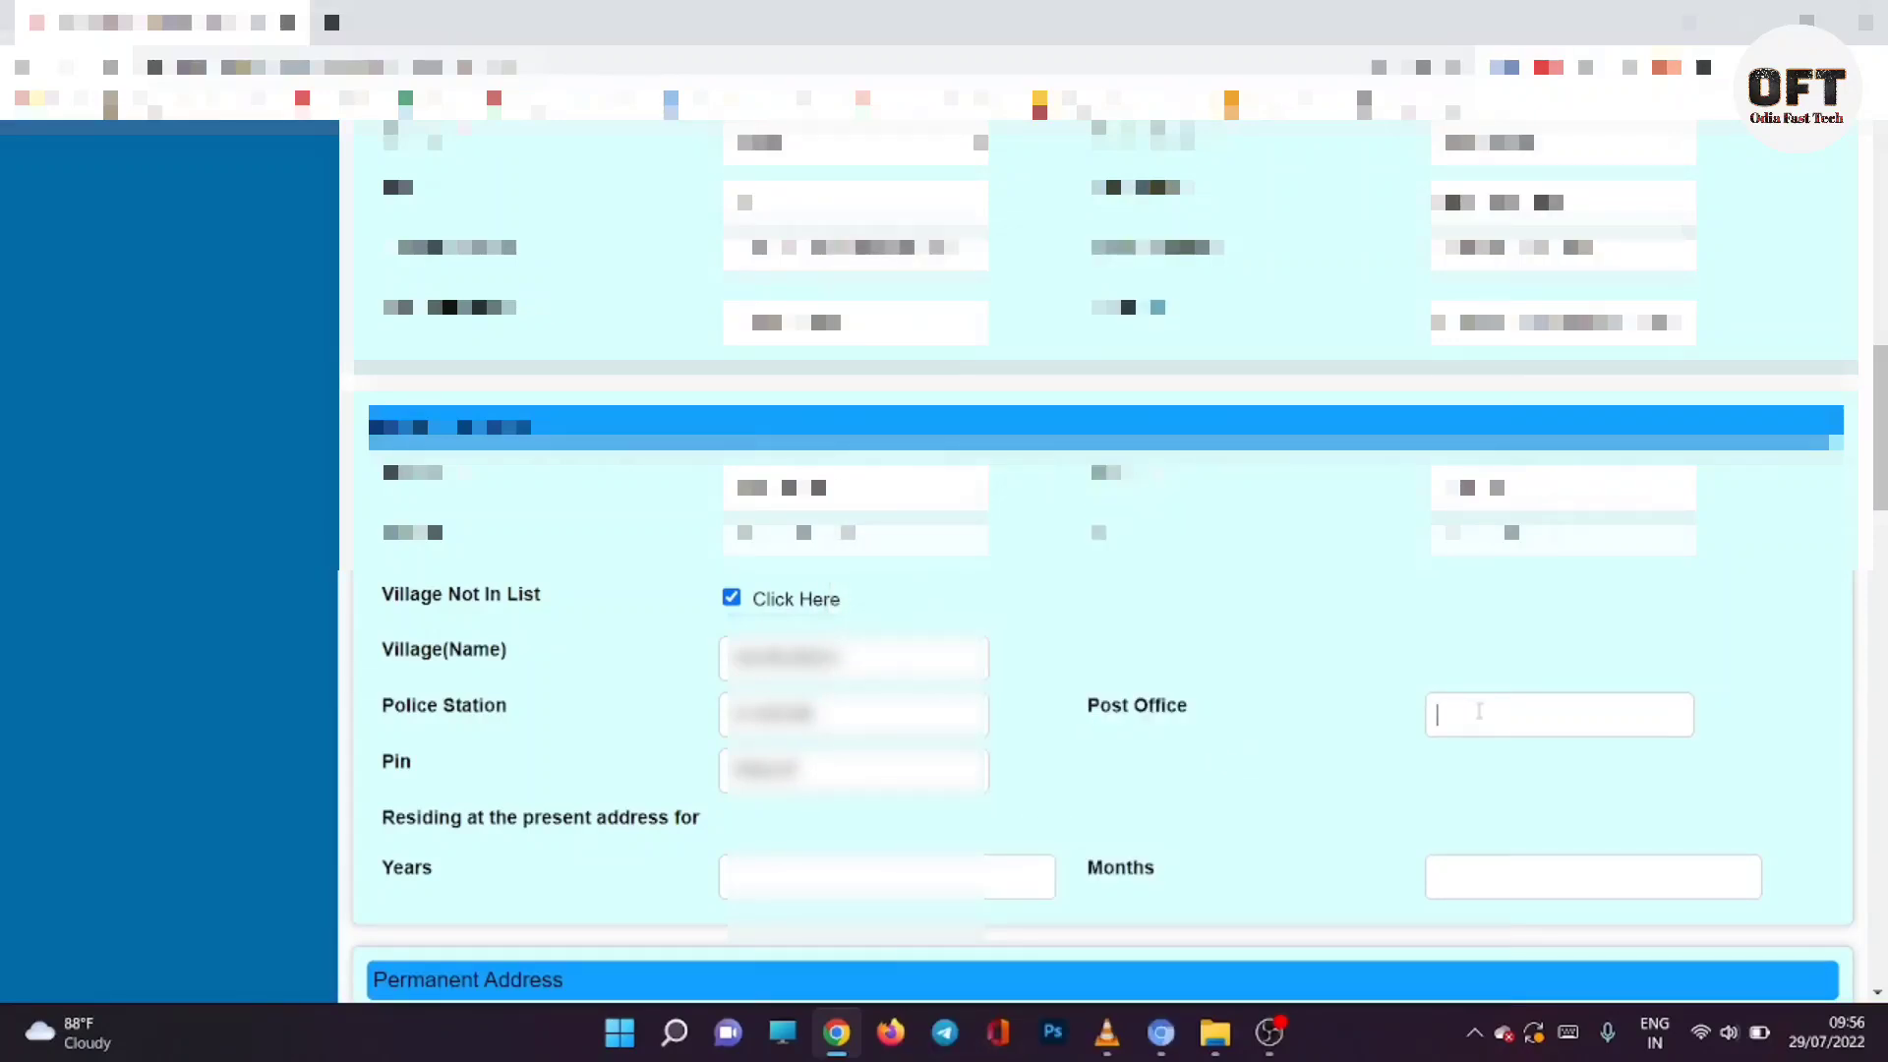
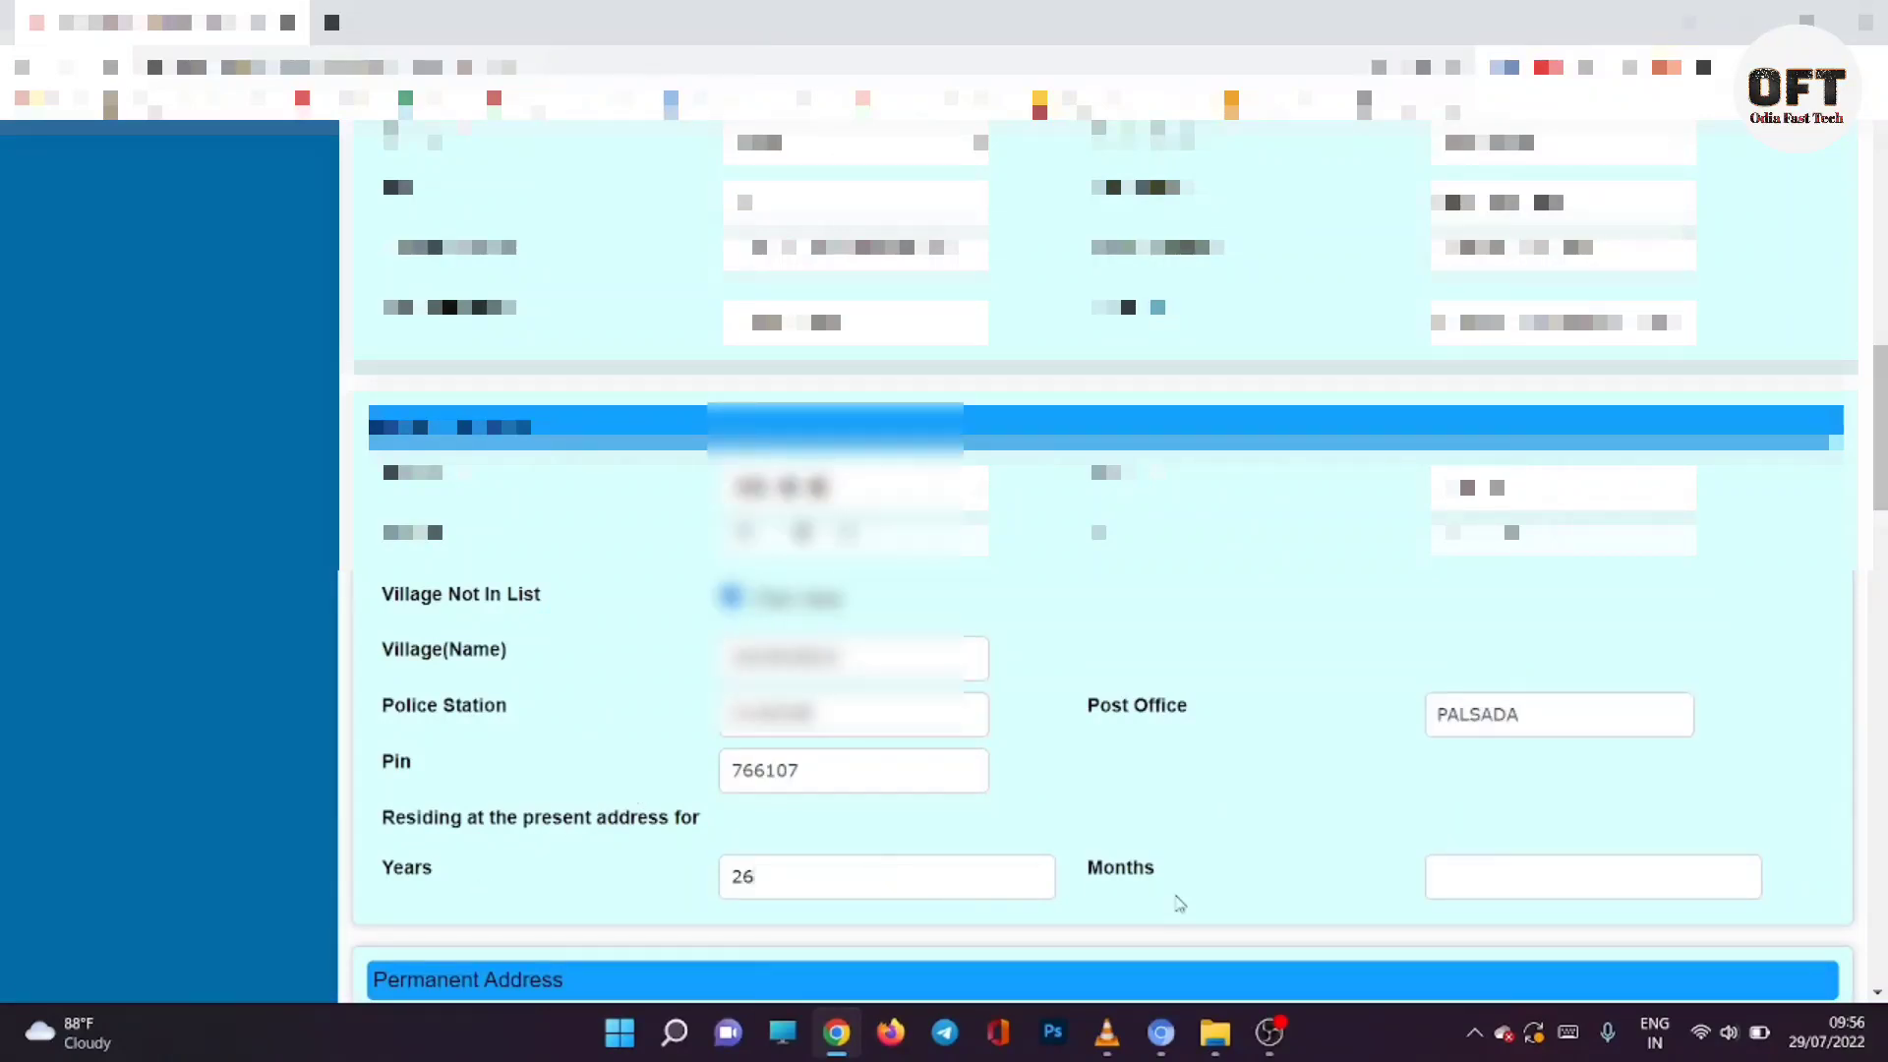
click(1522, 888)
Step: Make the permanent address the same as the present address
scroll(1280, 779, down, 3)
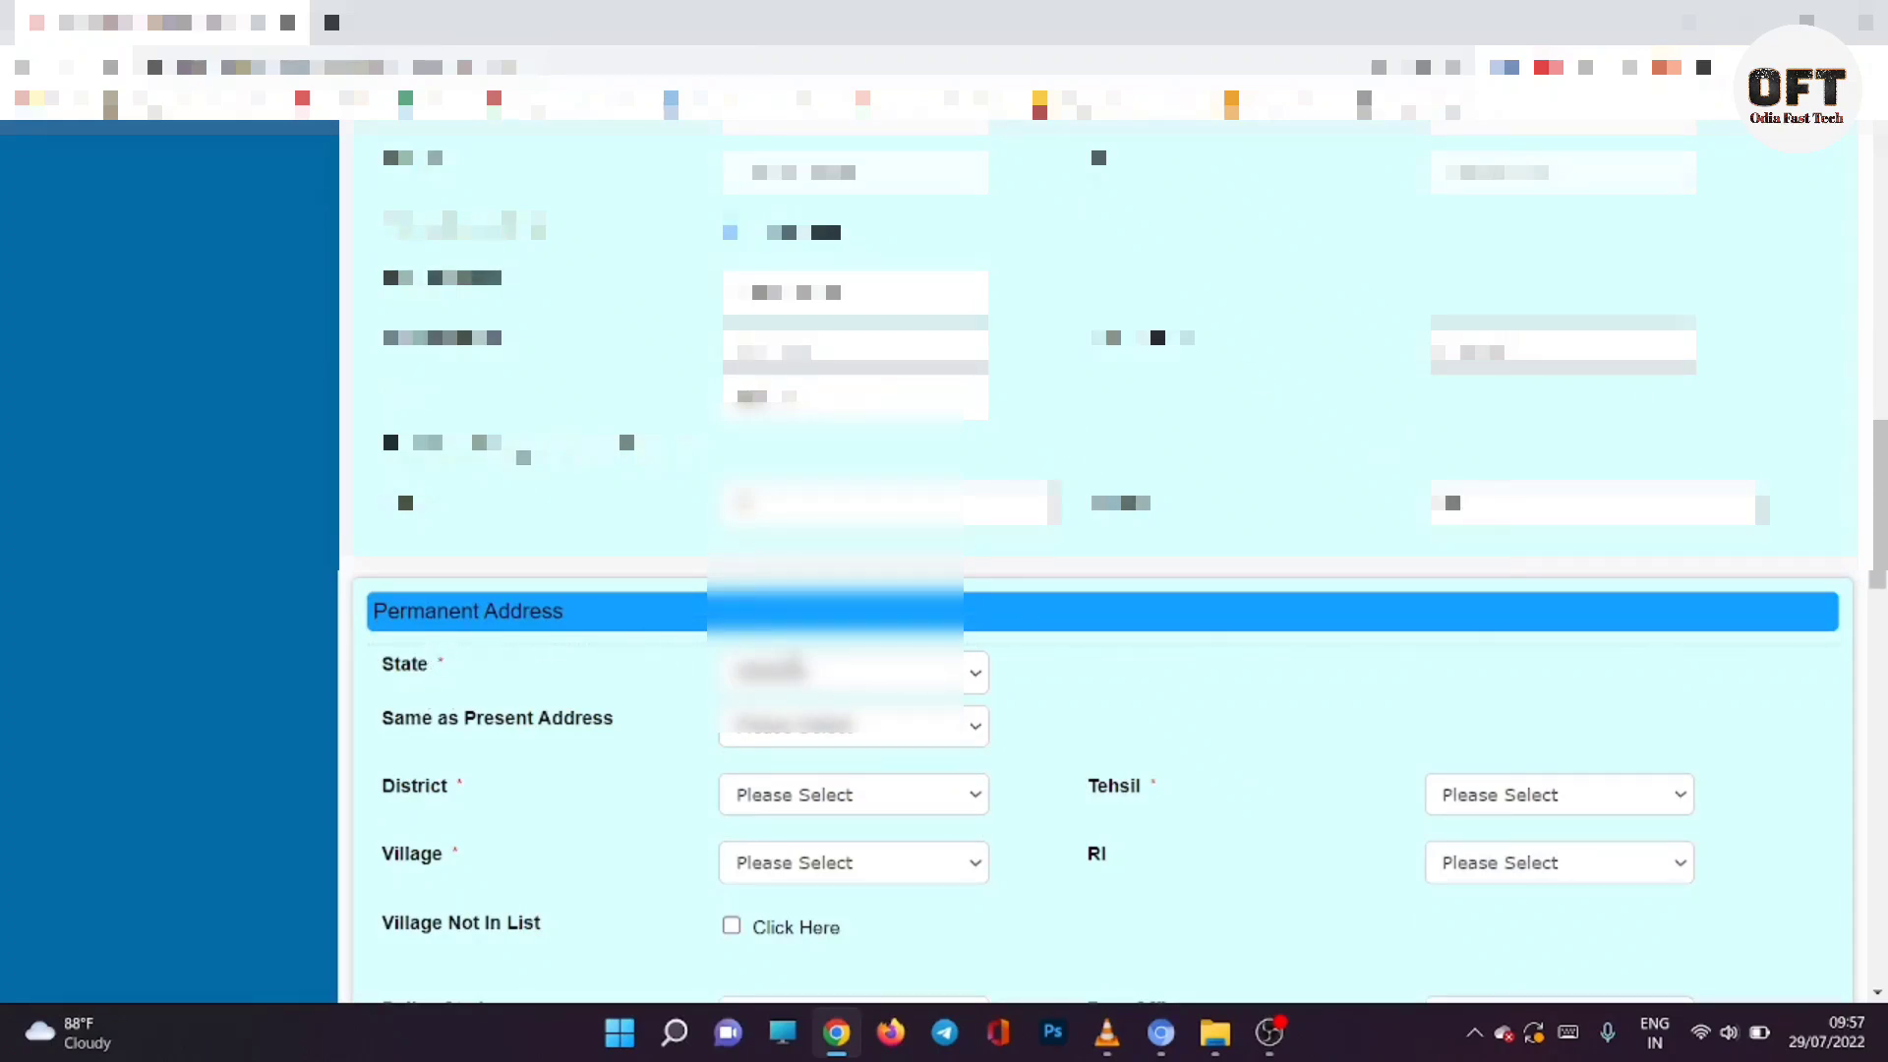
click(824, 735)
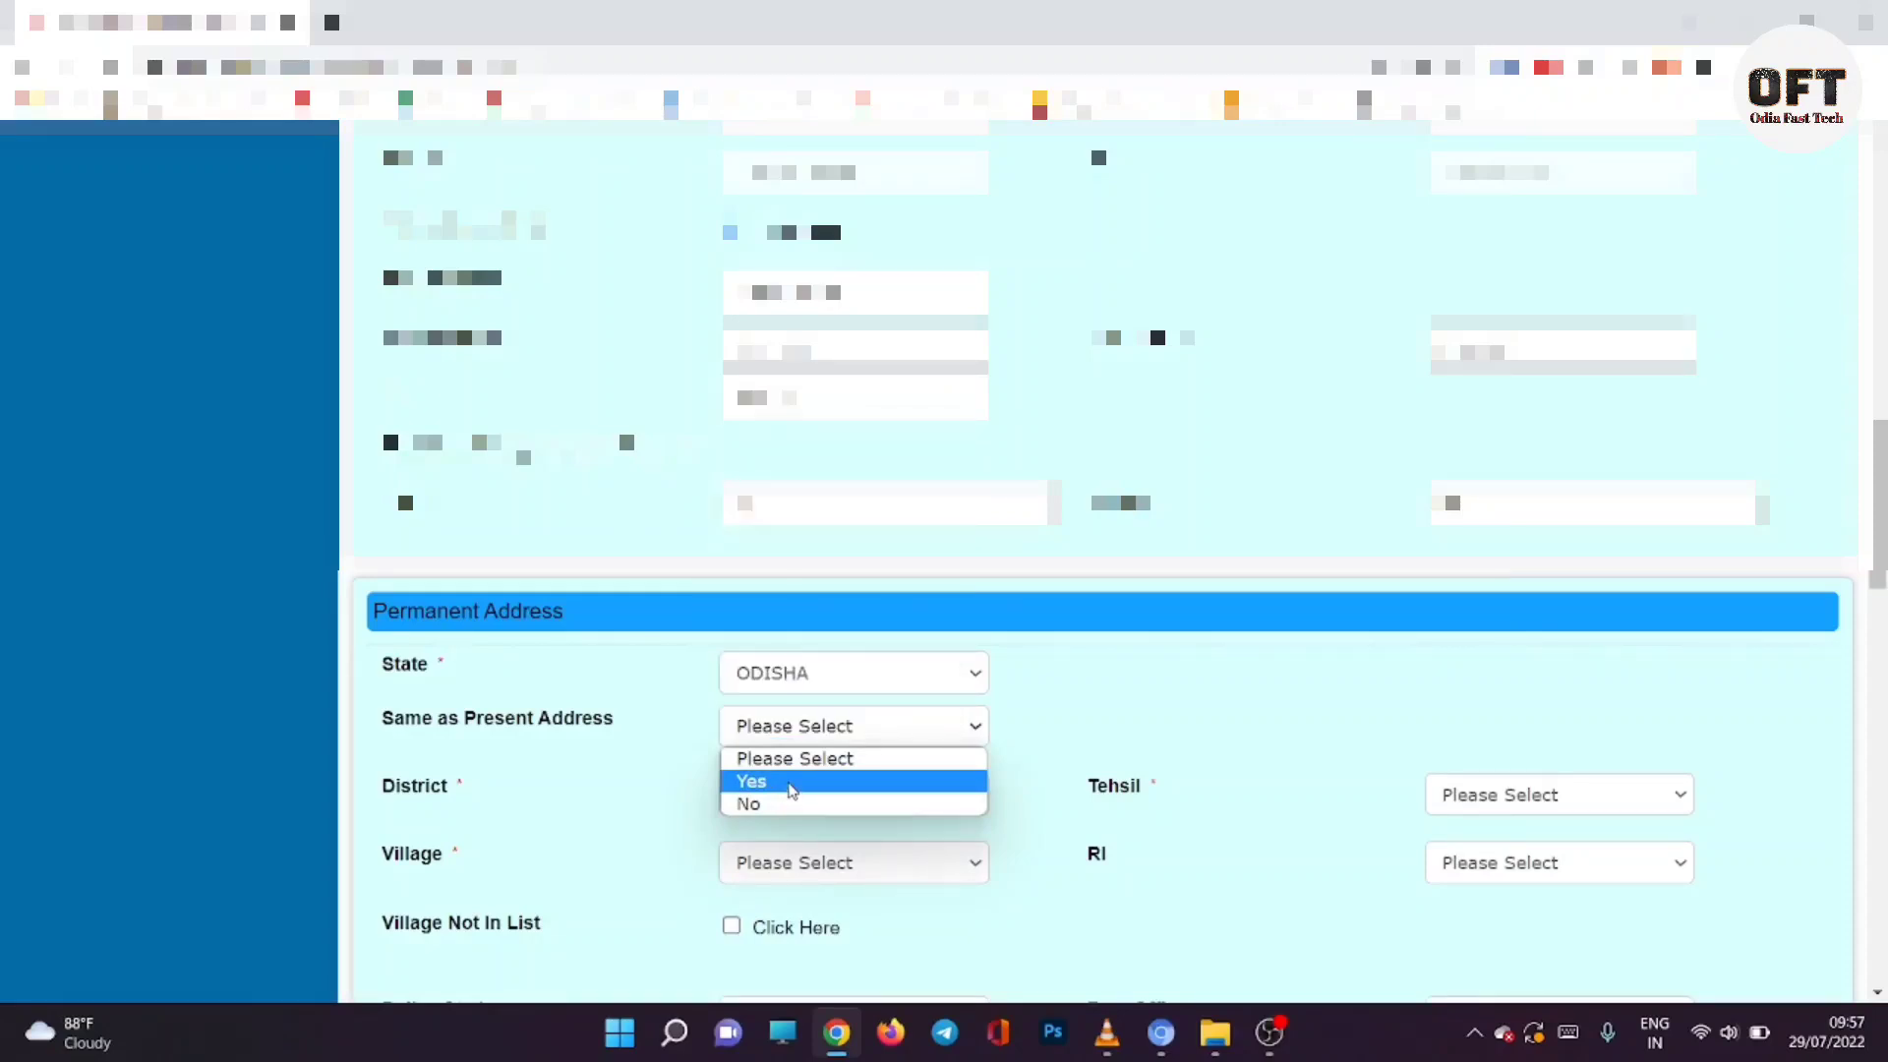
click(793, 782)
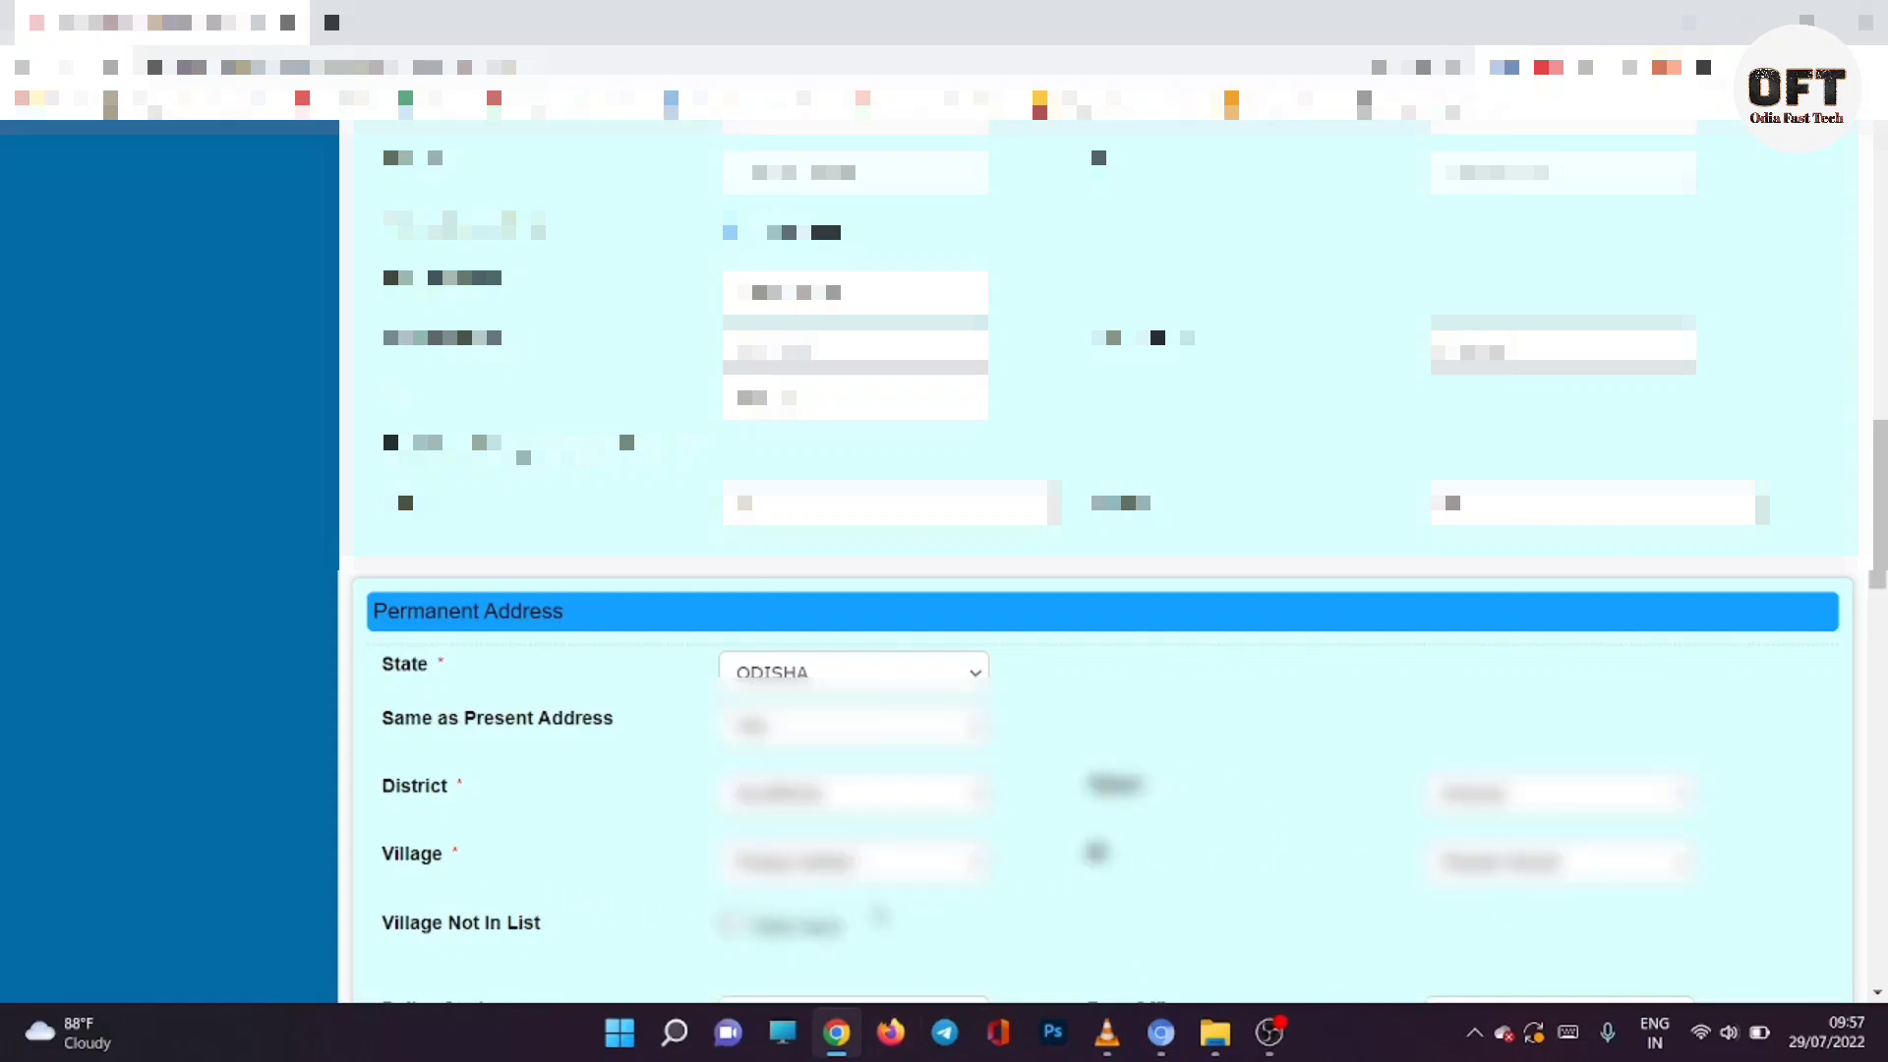
Step: Mark the permanent village as not in the list and type its village name
scroll(1102, 561, down, 2)
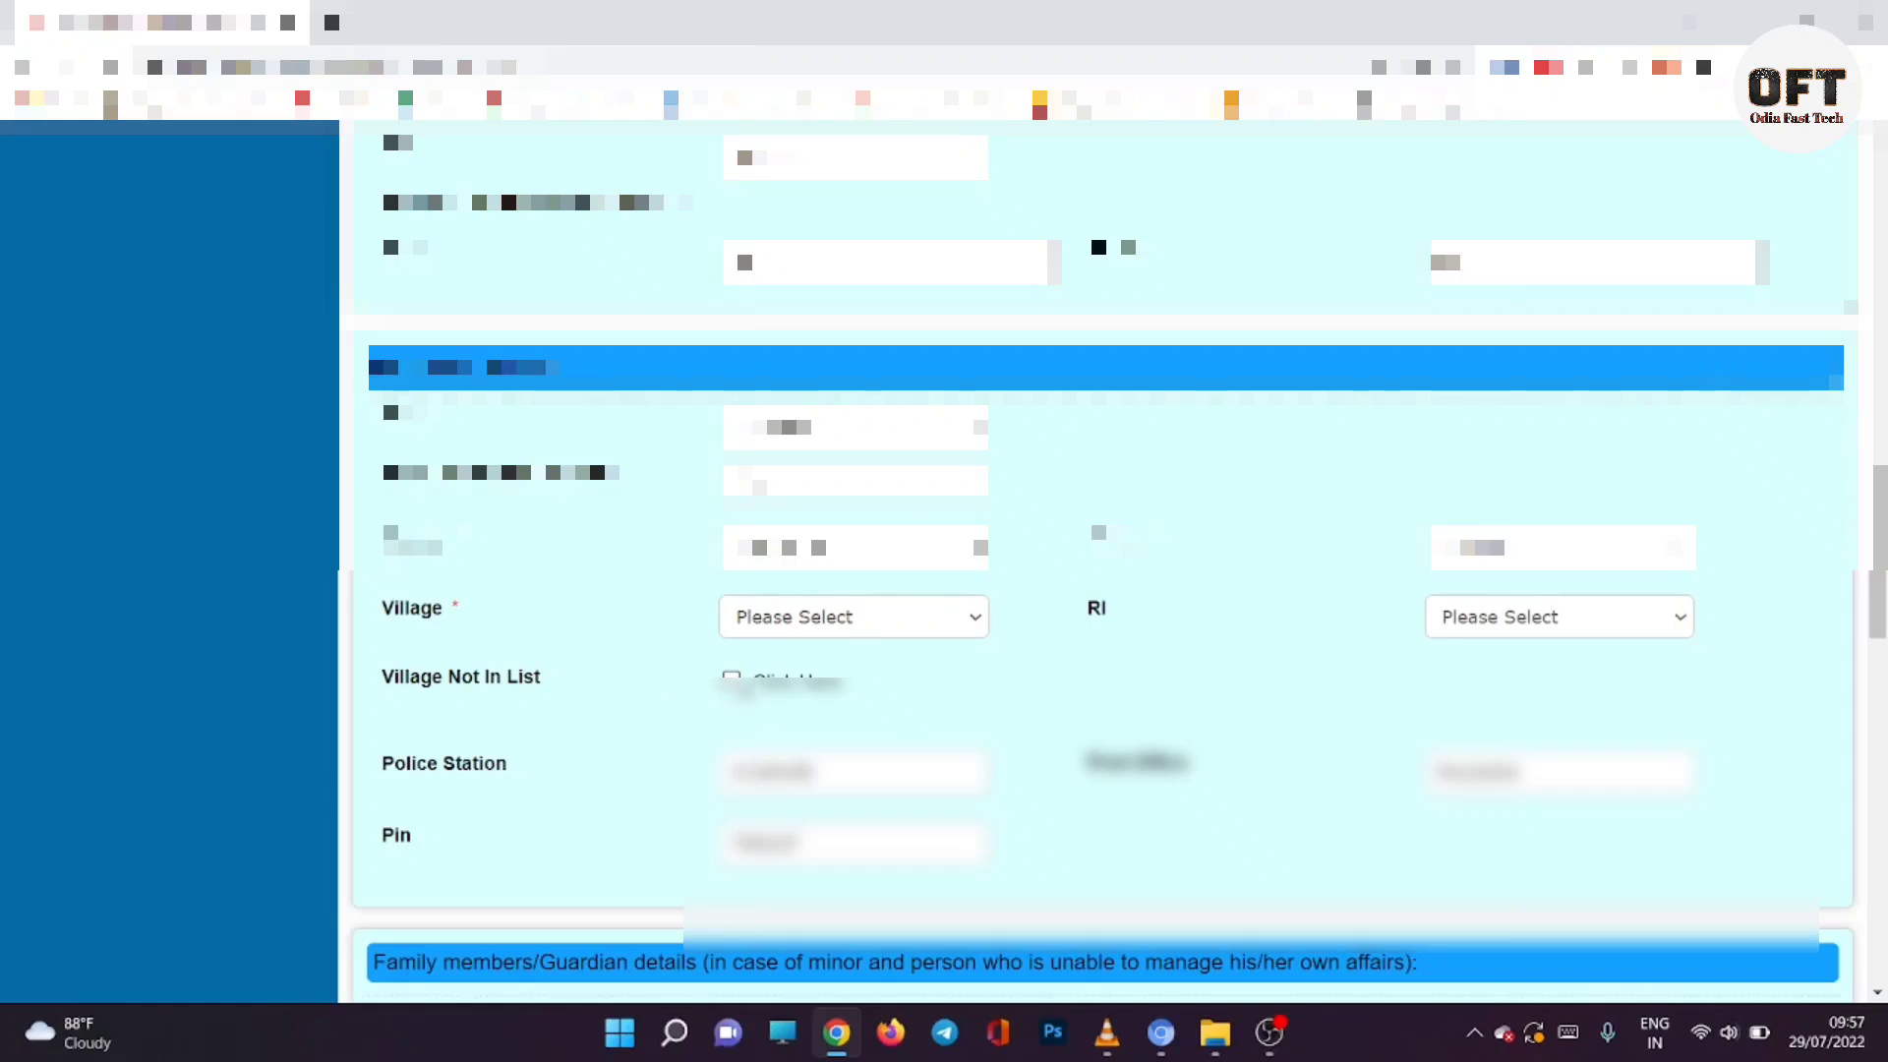
click(731, 665)
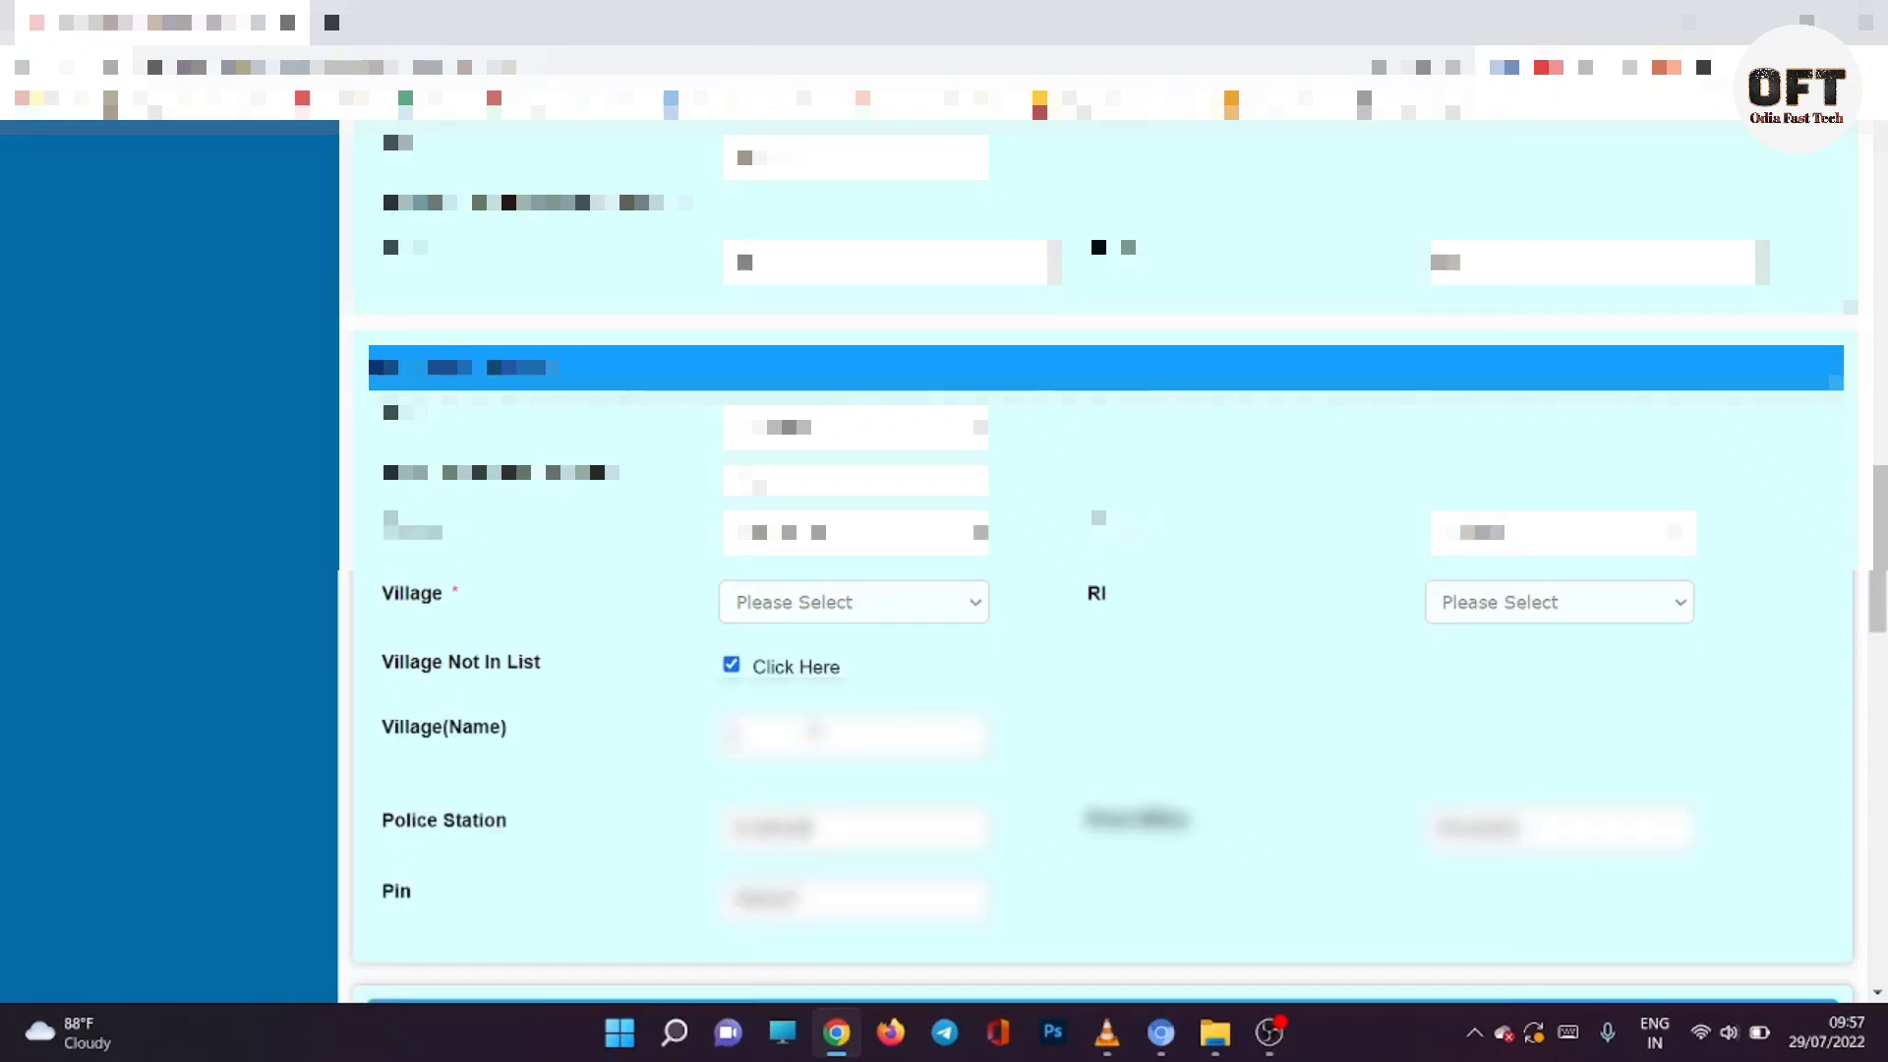
click(814, 733)
text(Nuagaonpur)
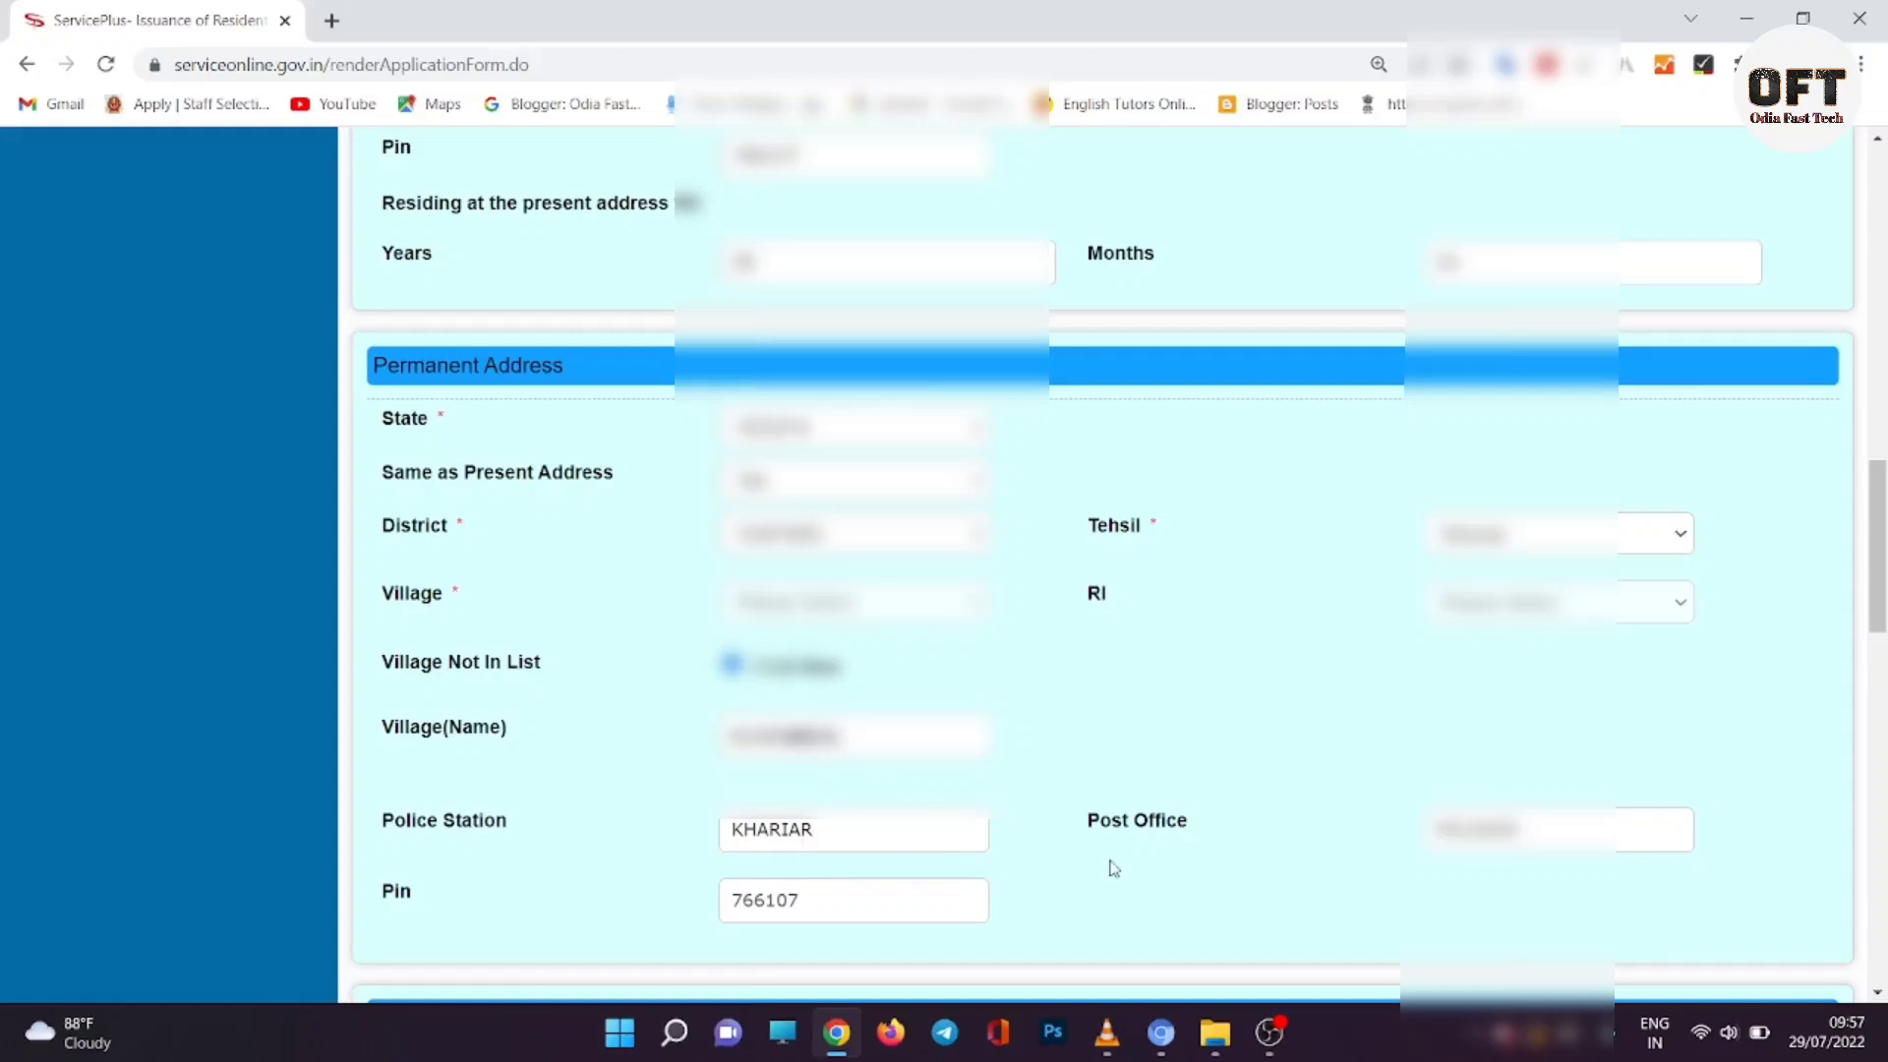
scroll(935, 787, down, 3)
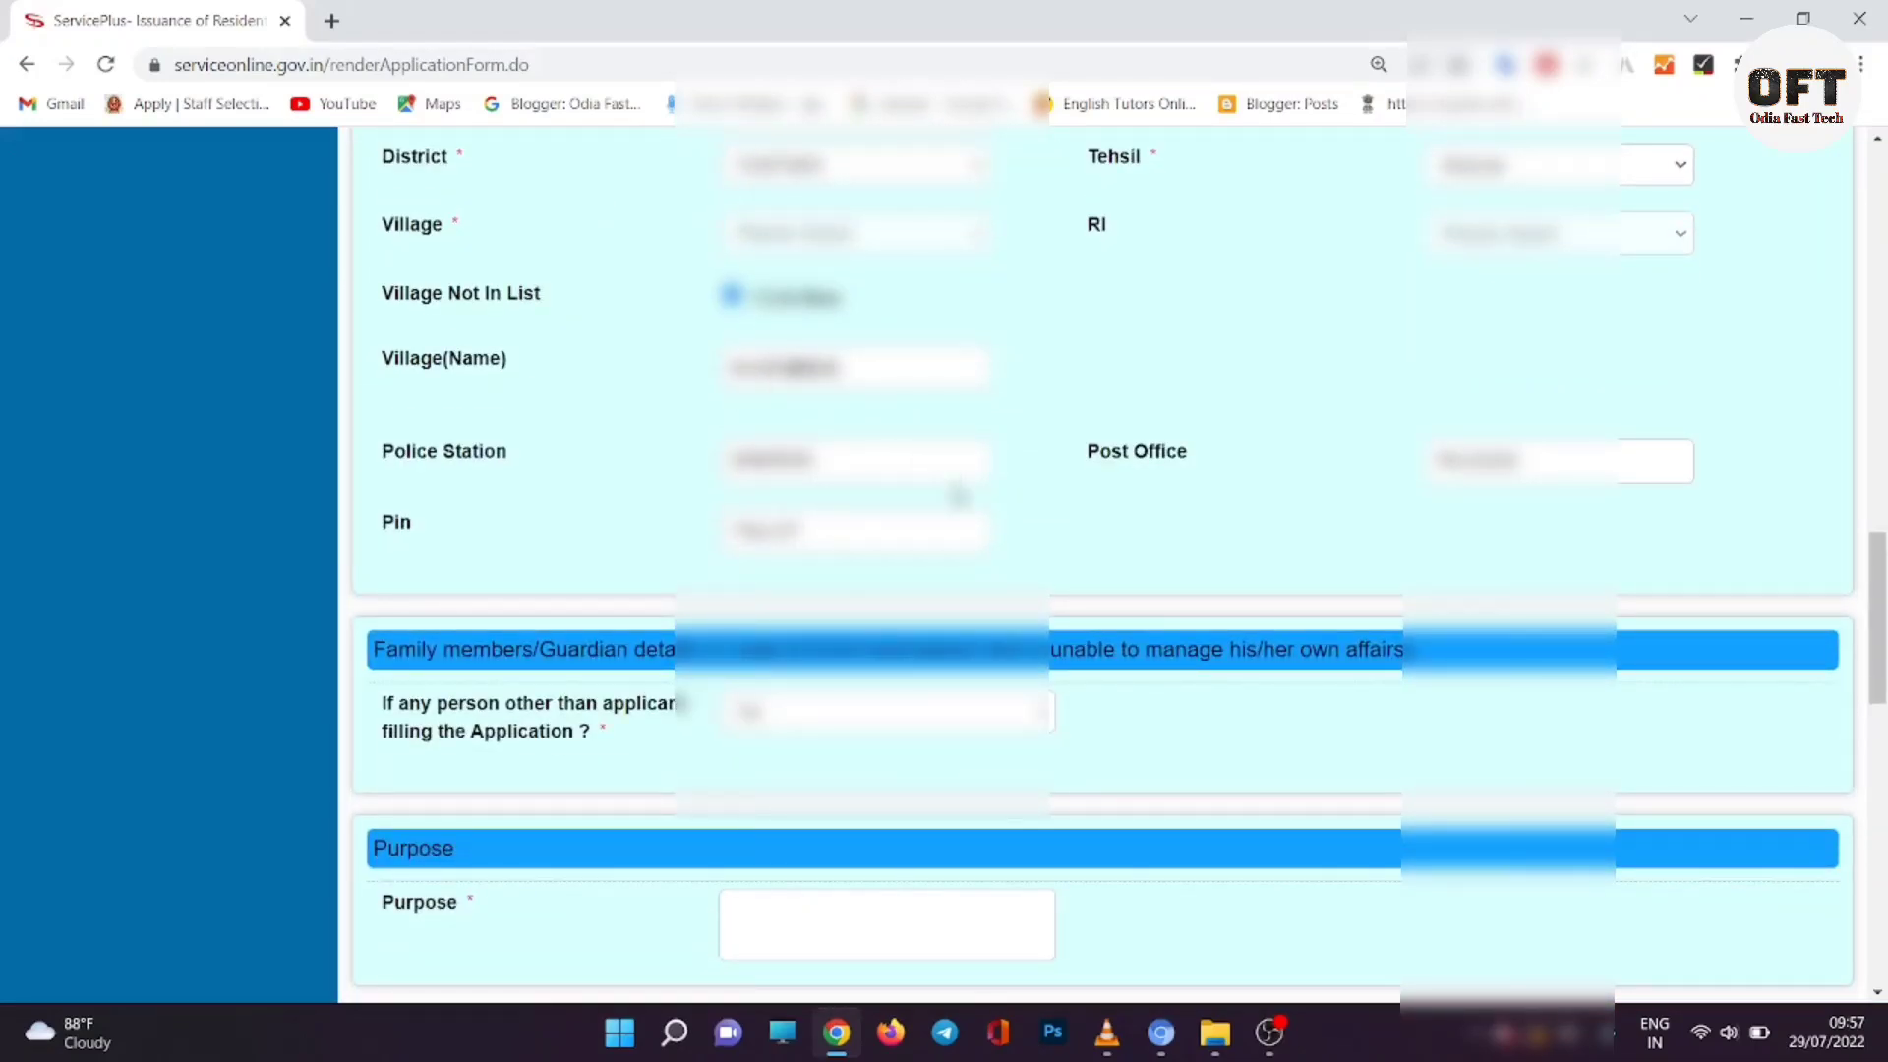
scroll(959, 497, down, 1)
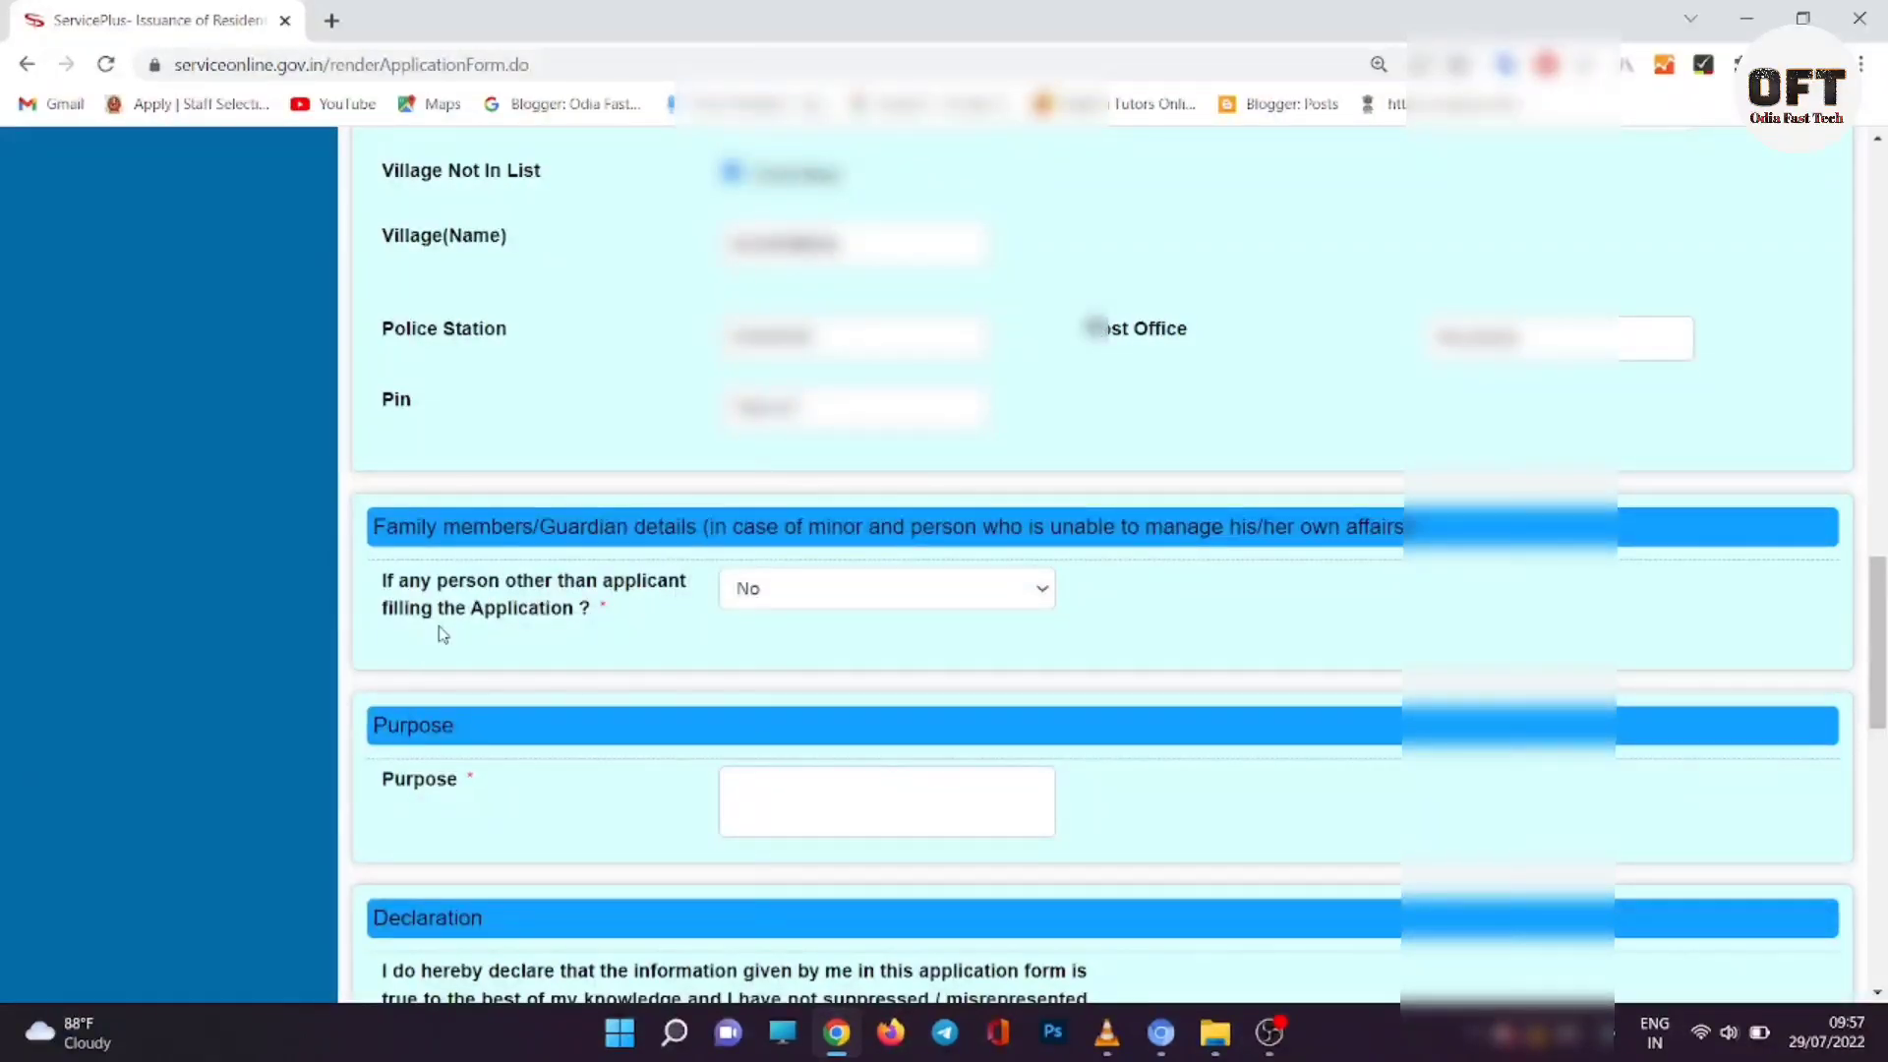
click(785, 590)
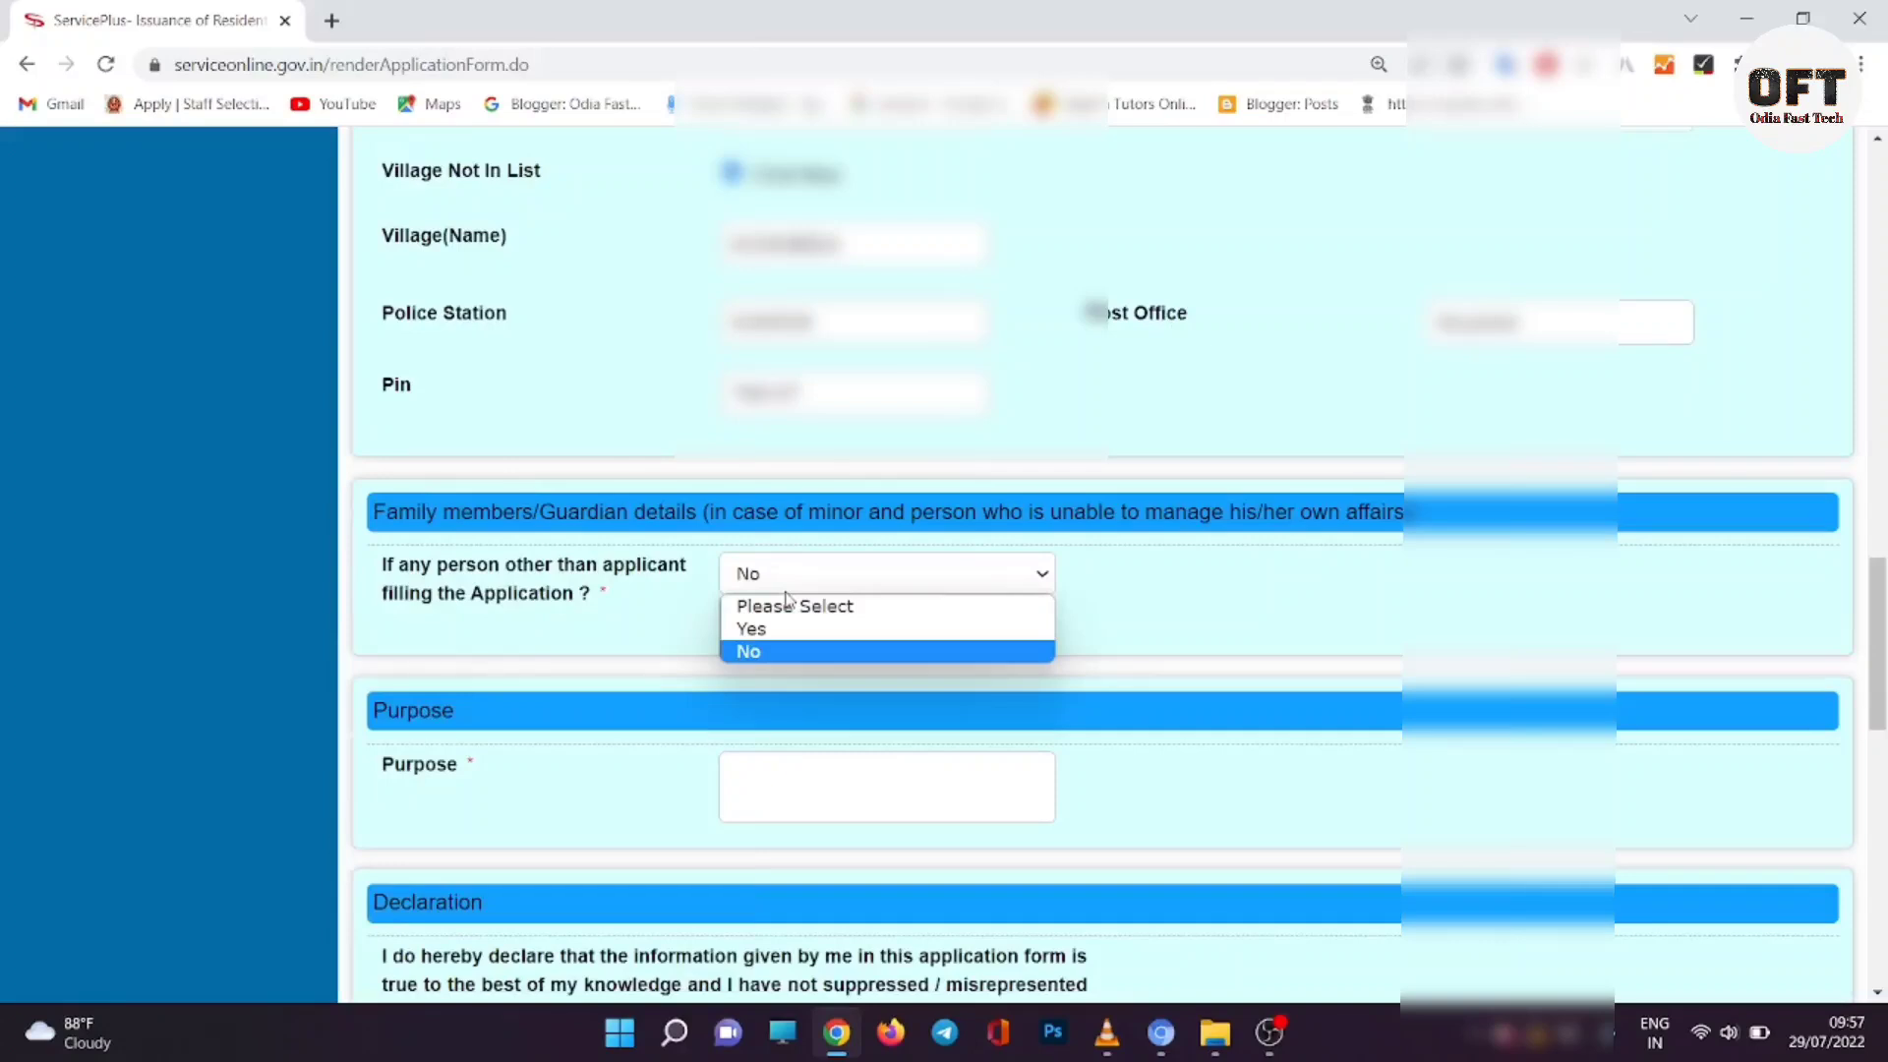
click(784, 629)
click(785, 590)
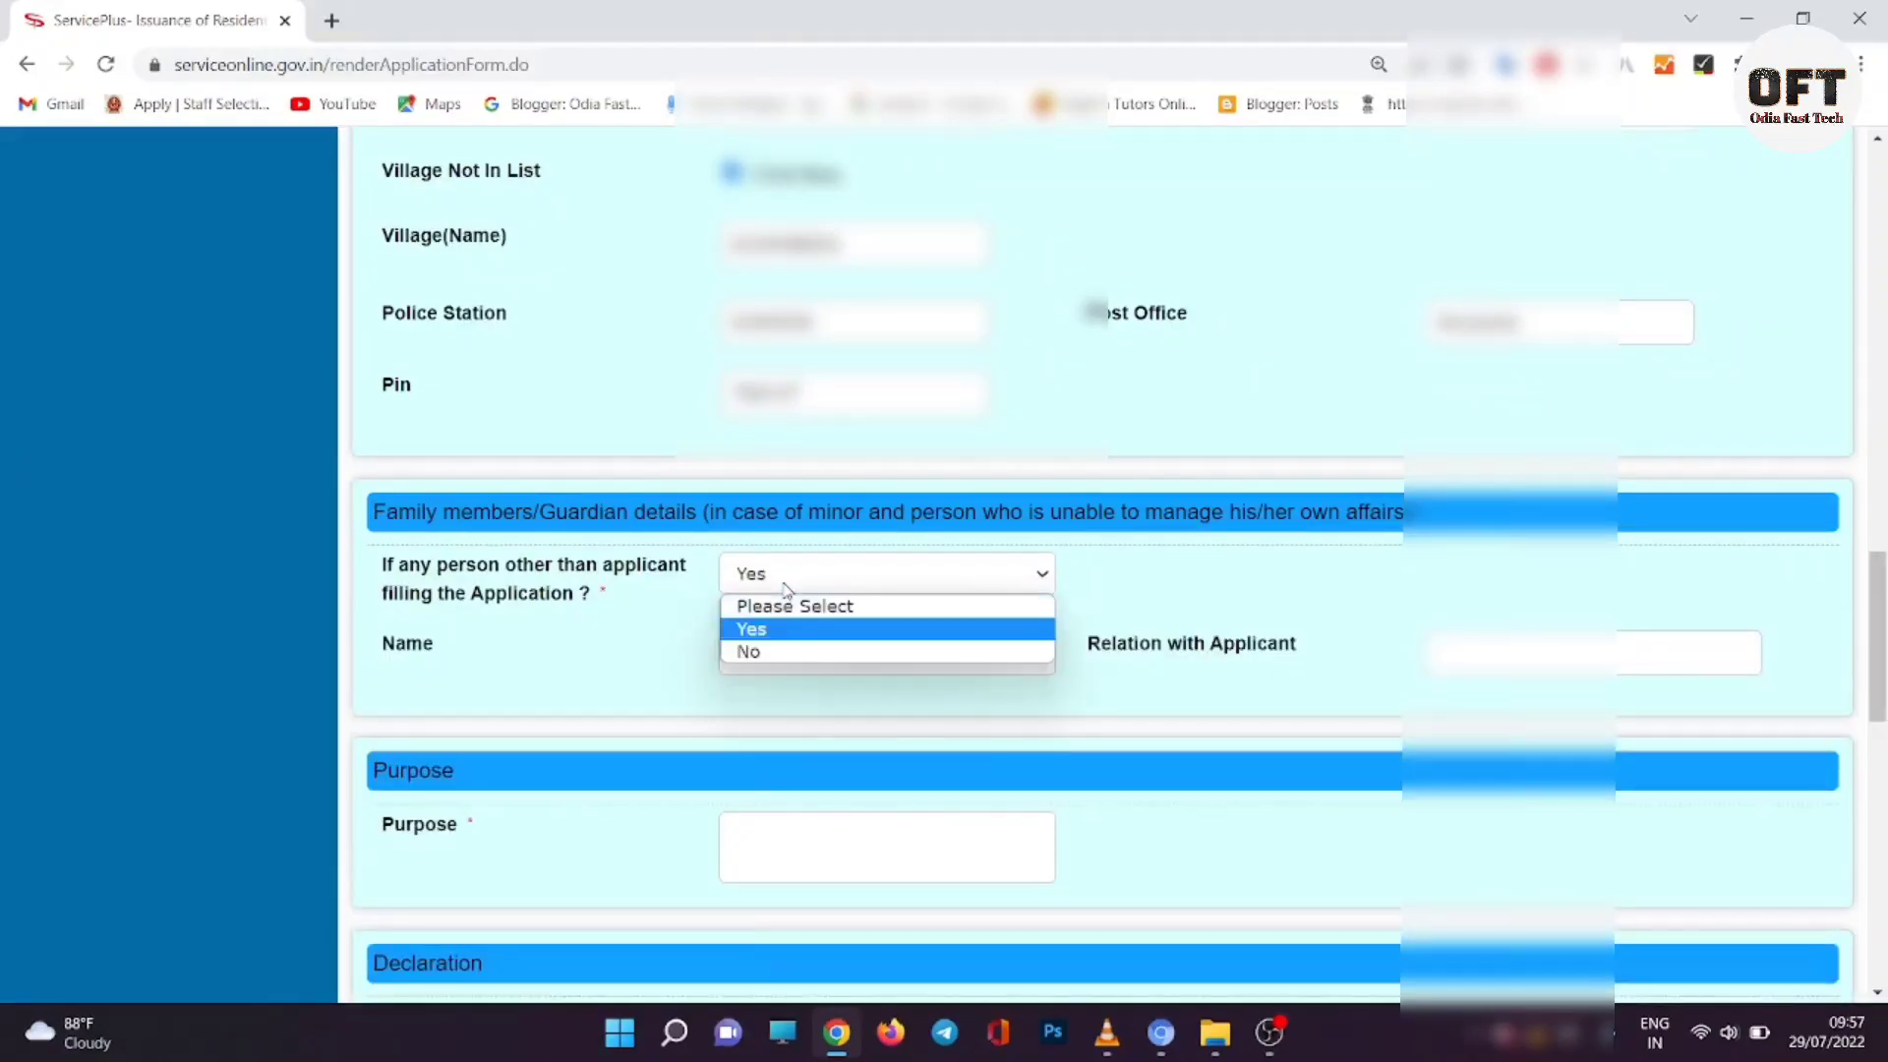
click(777, 652)
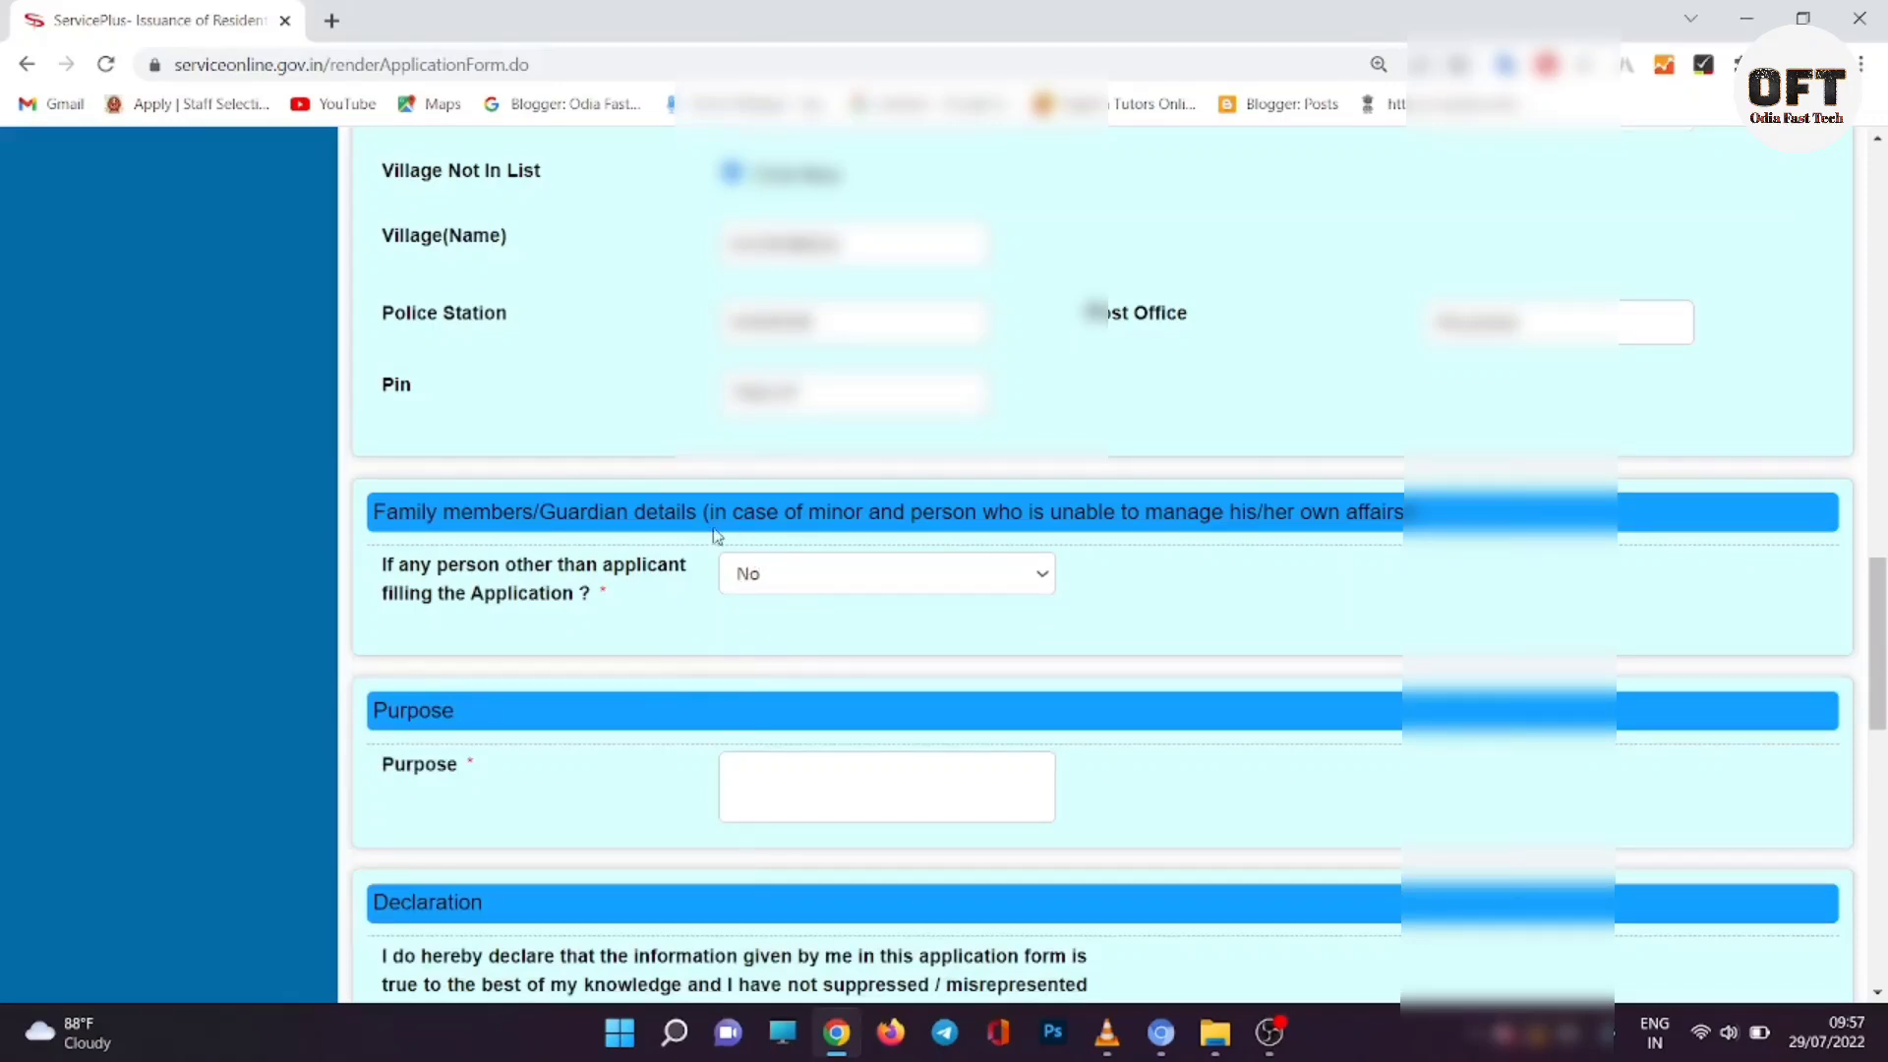
scroll(839, 634, down, 2)
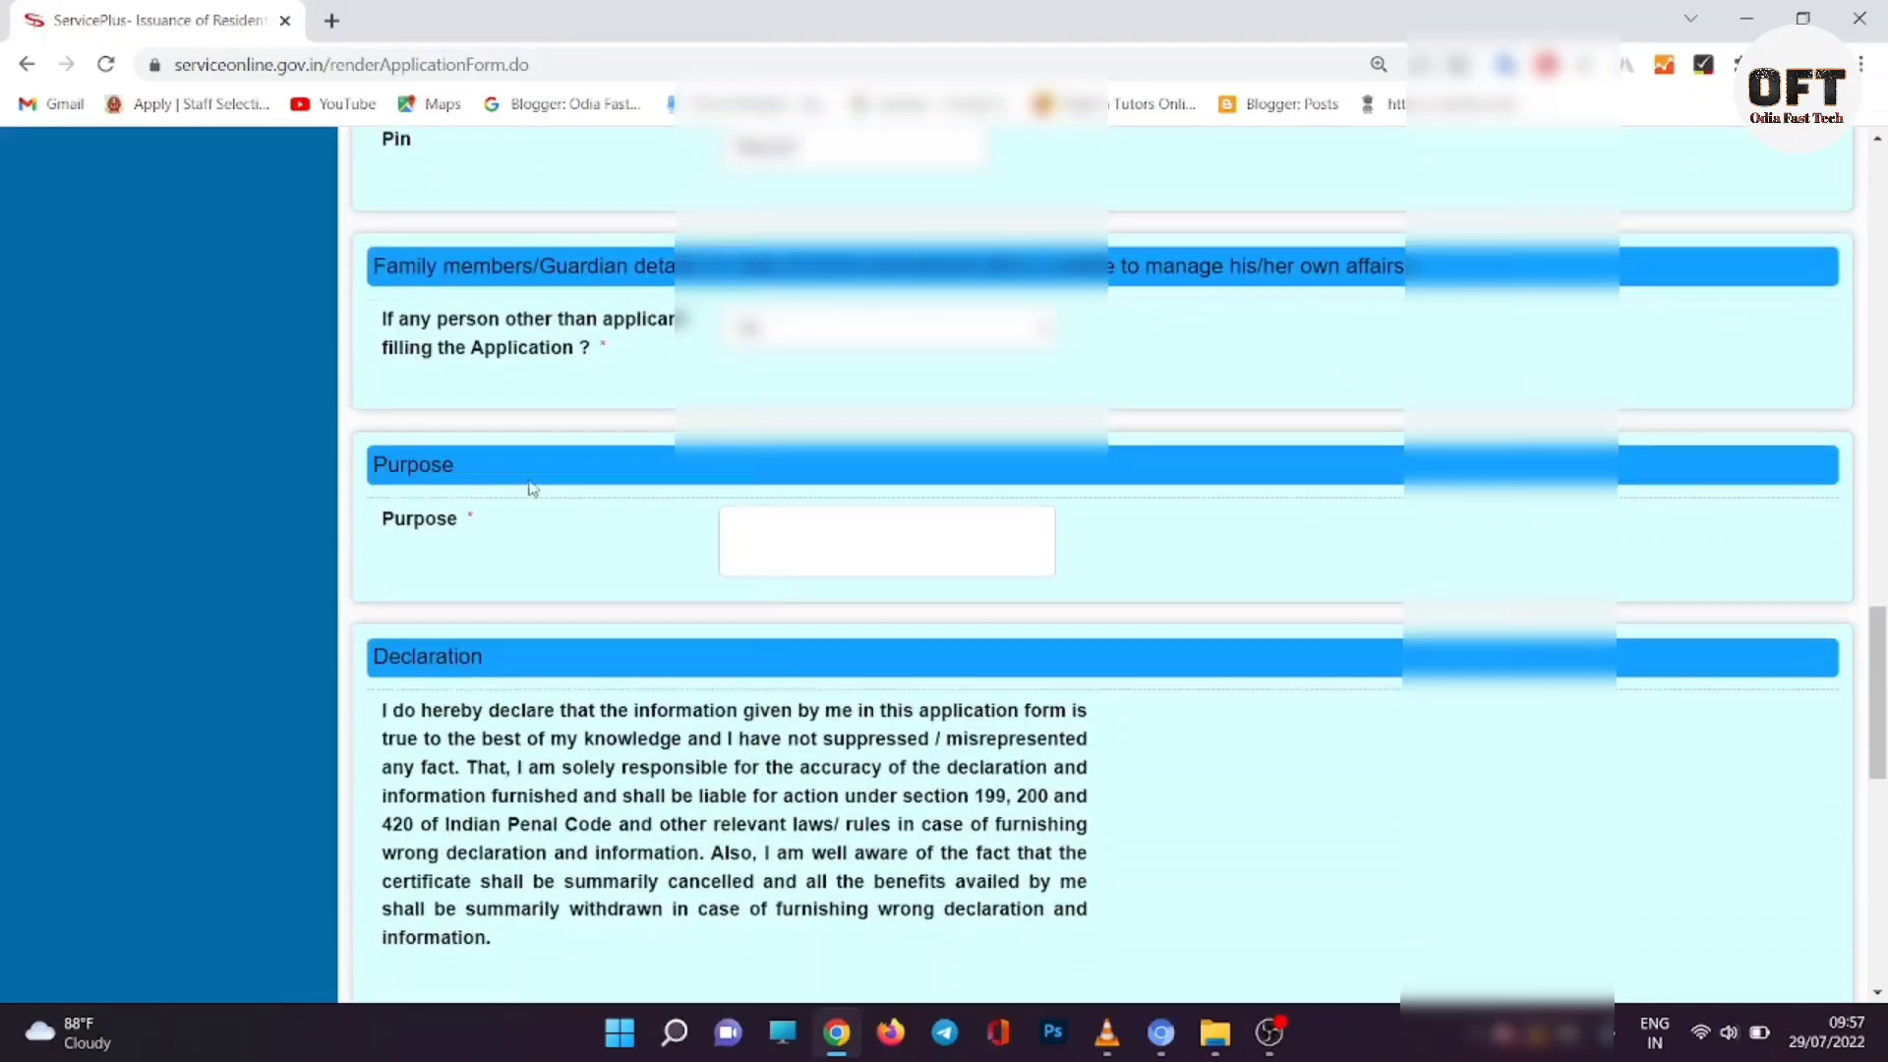
Step: Enter the purpose of application, agree to the declaration, and submit the form
click(822, 549)
text(FOR )
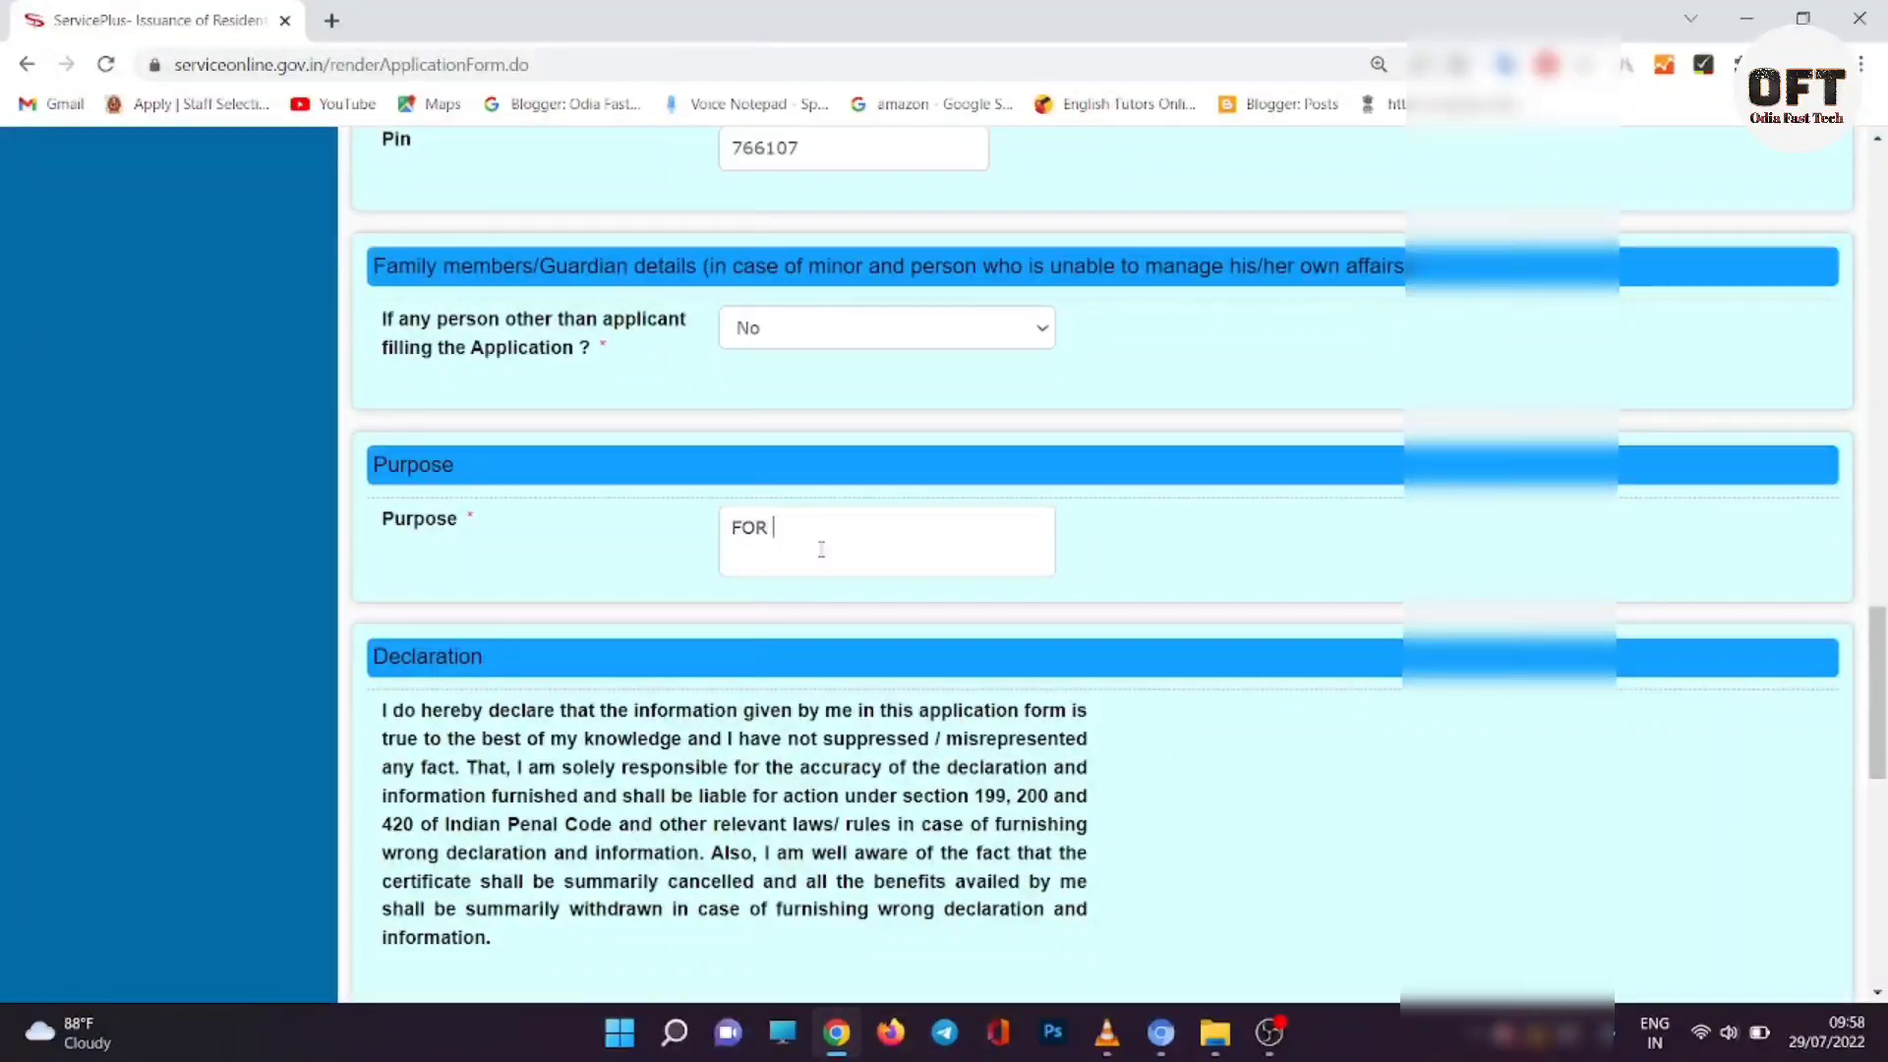
text(HIGHER STUDY)
scroll(857, 625, down, 1)
scroll(858, 625, down, 5)
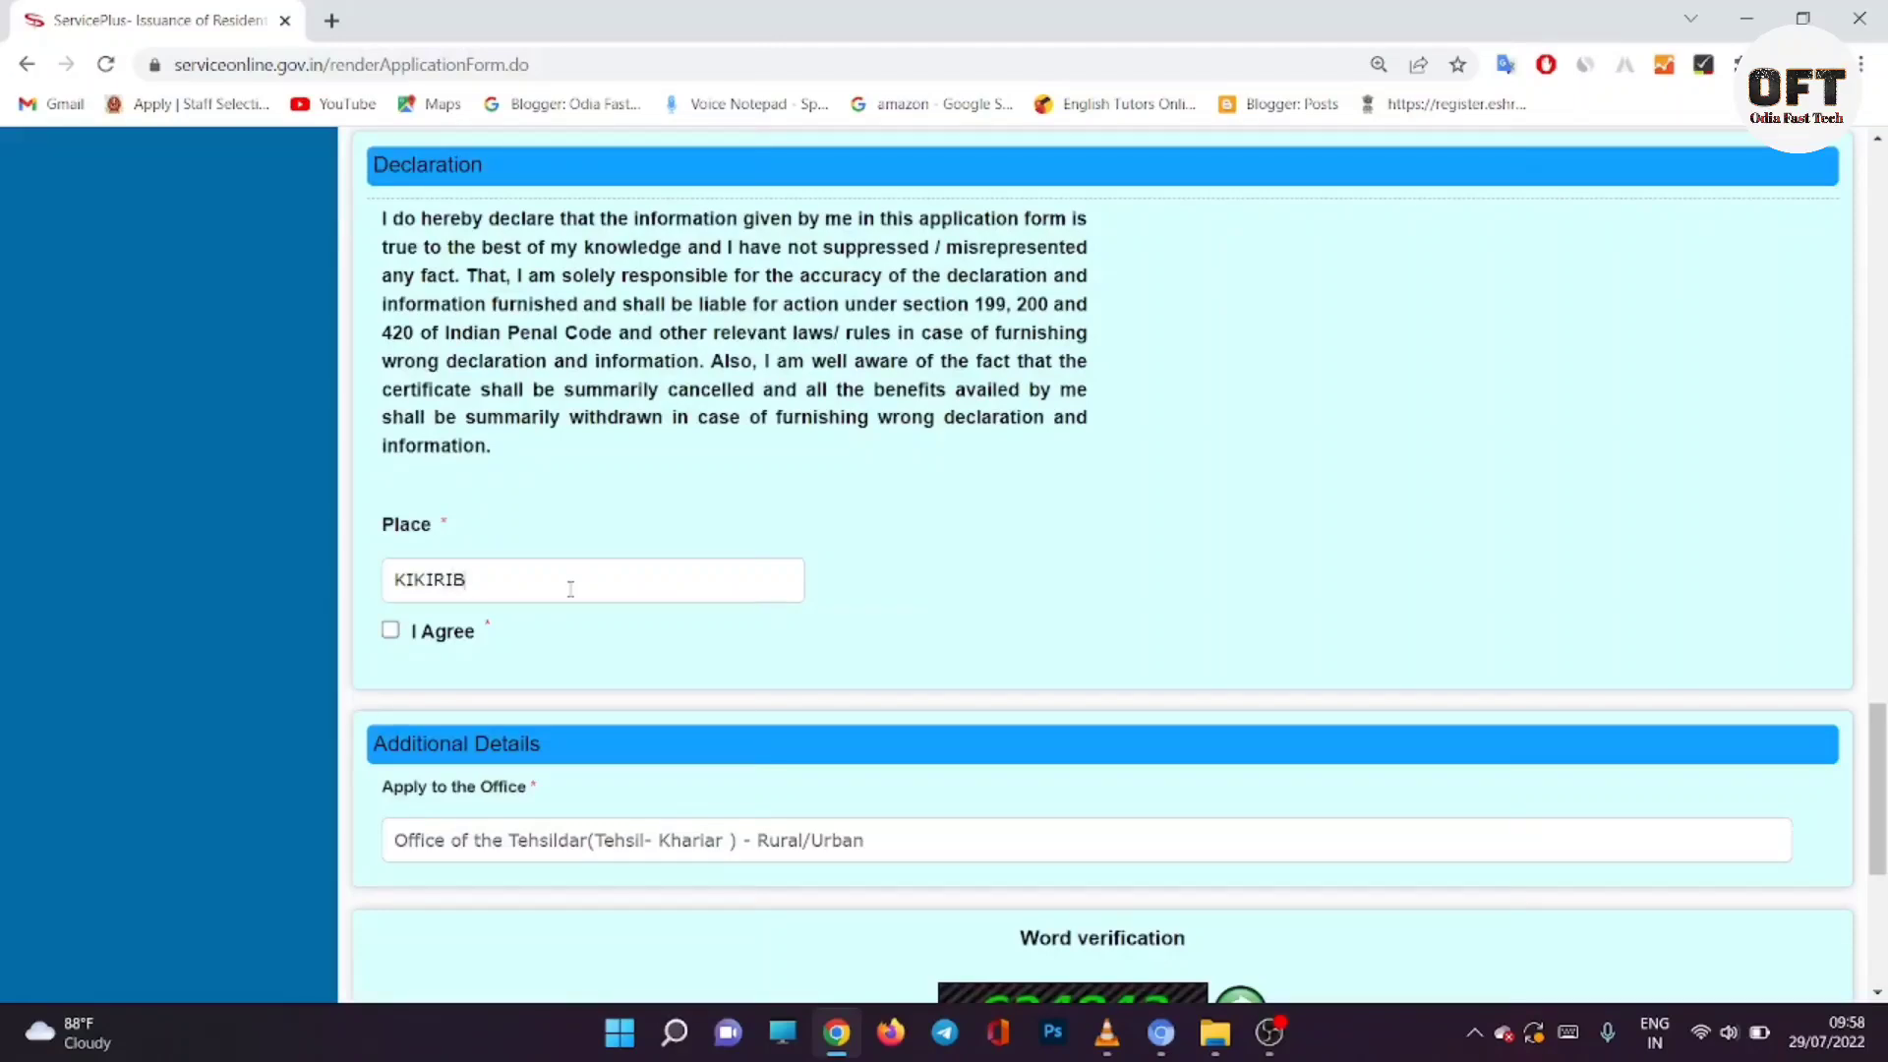
click(390, 630)
scroll(1230, 917, down, 2)
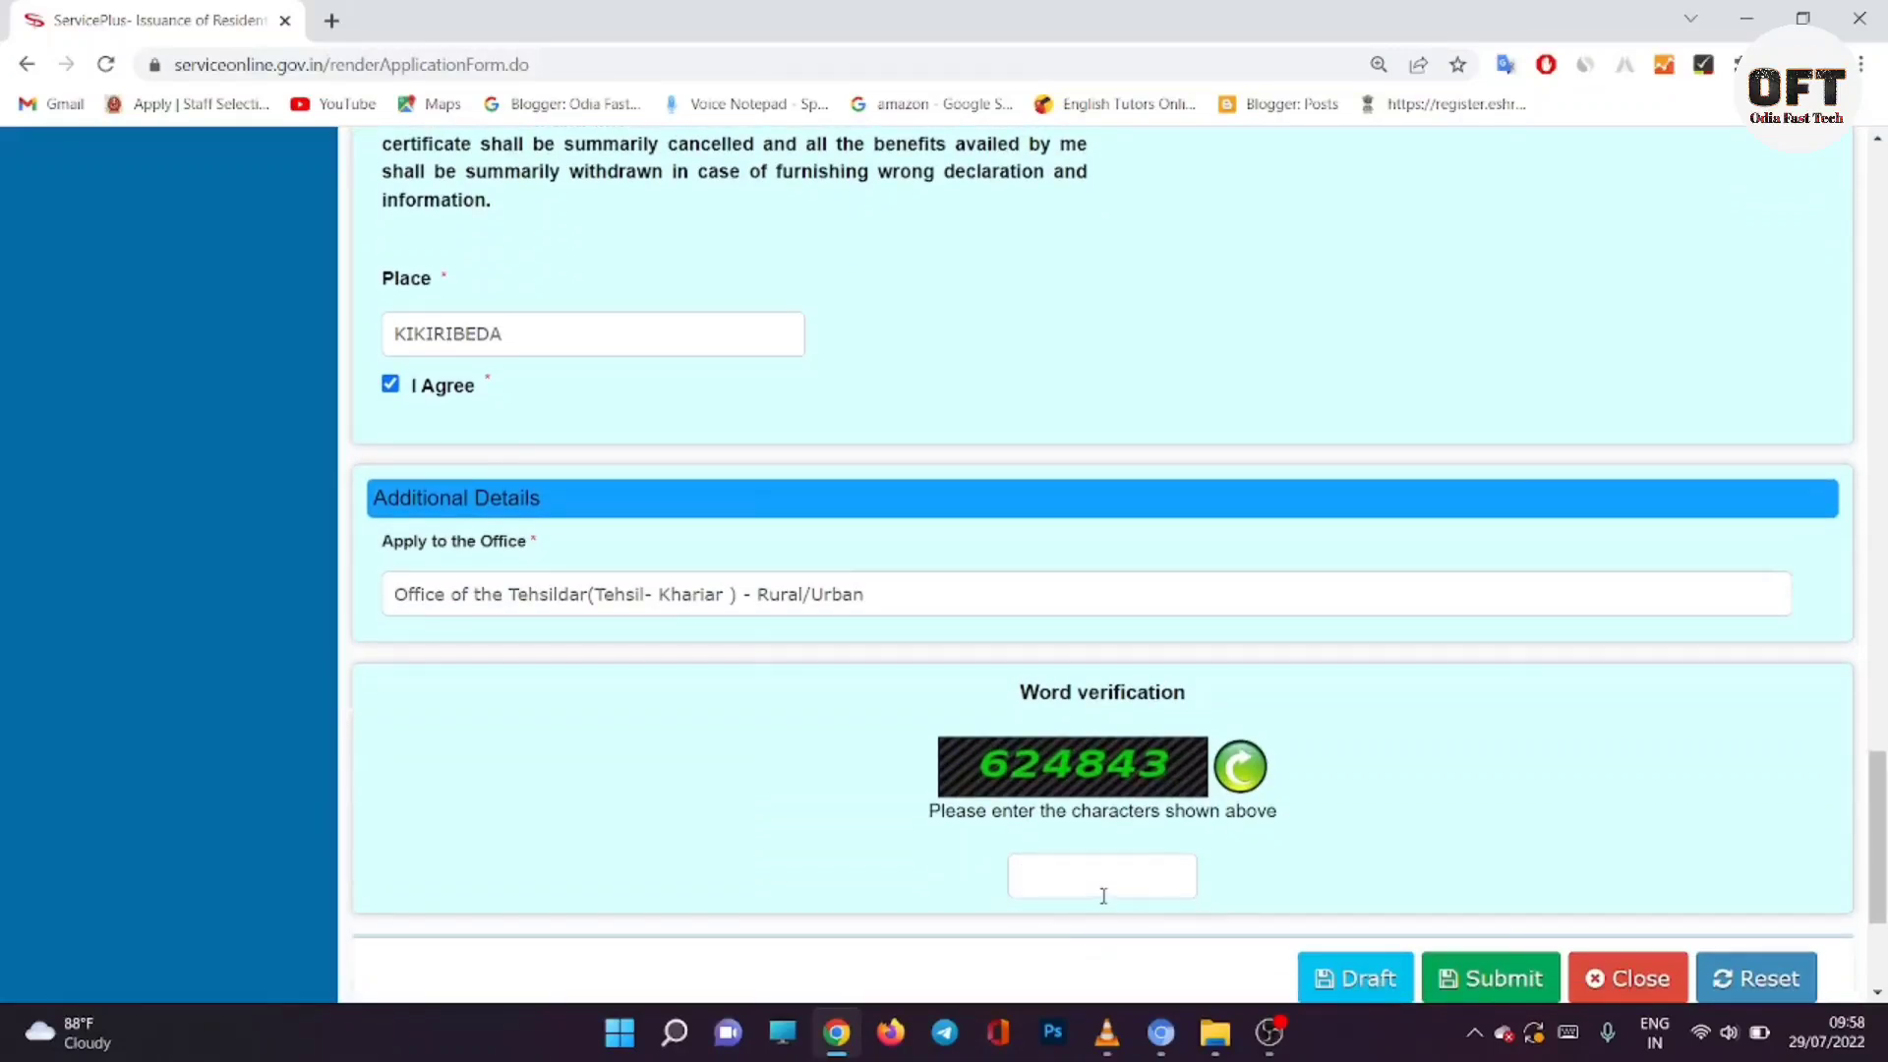
click(1516, 968)
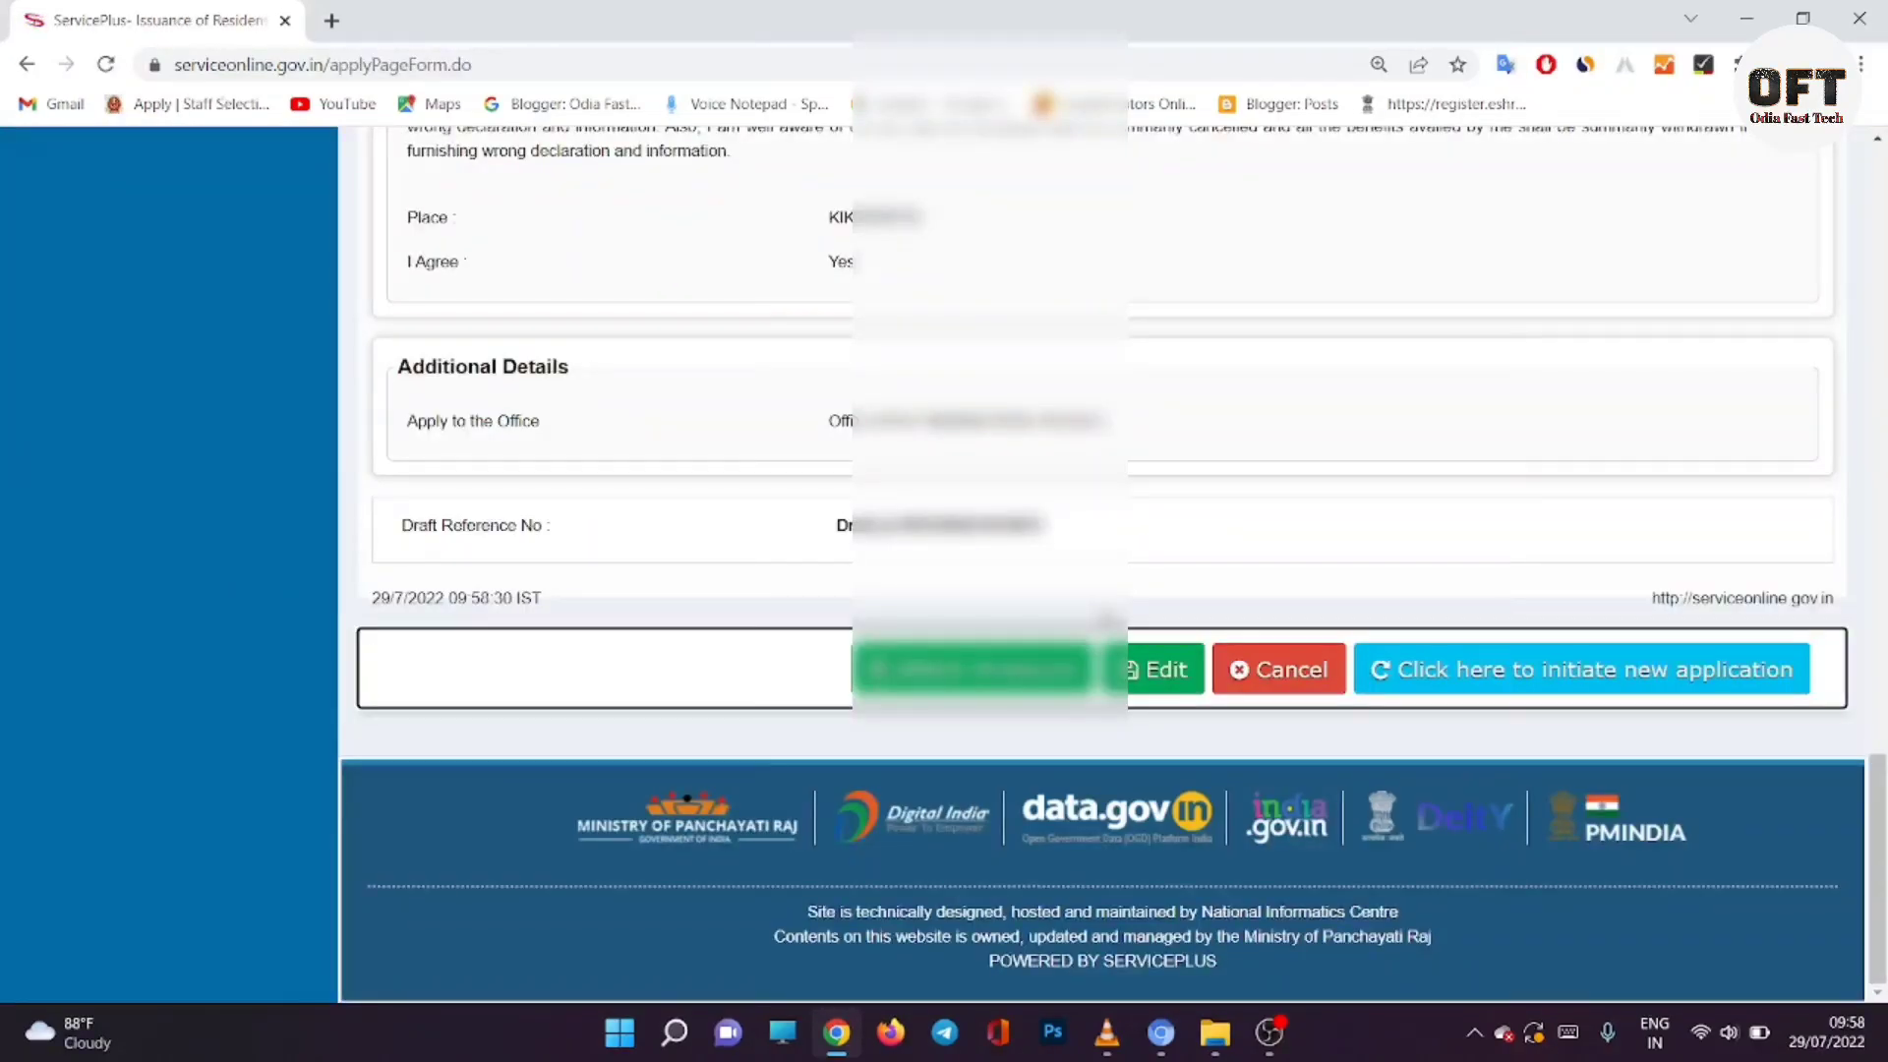
Step: Review the draft summary page and proceed to attach supporting enclosures
scroll(1138, 444, up, 1)
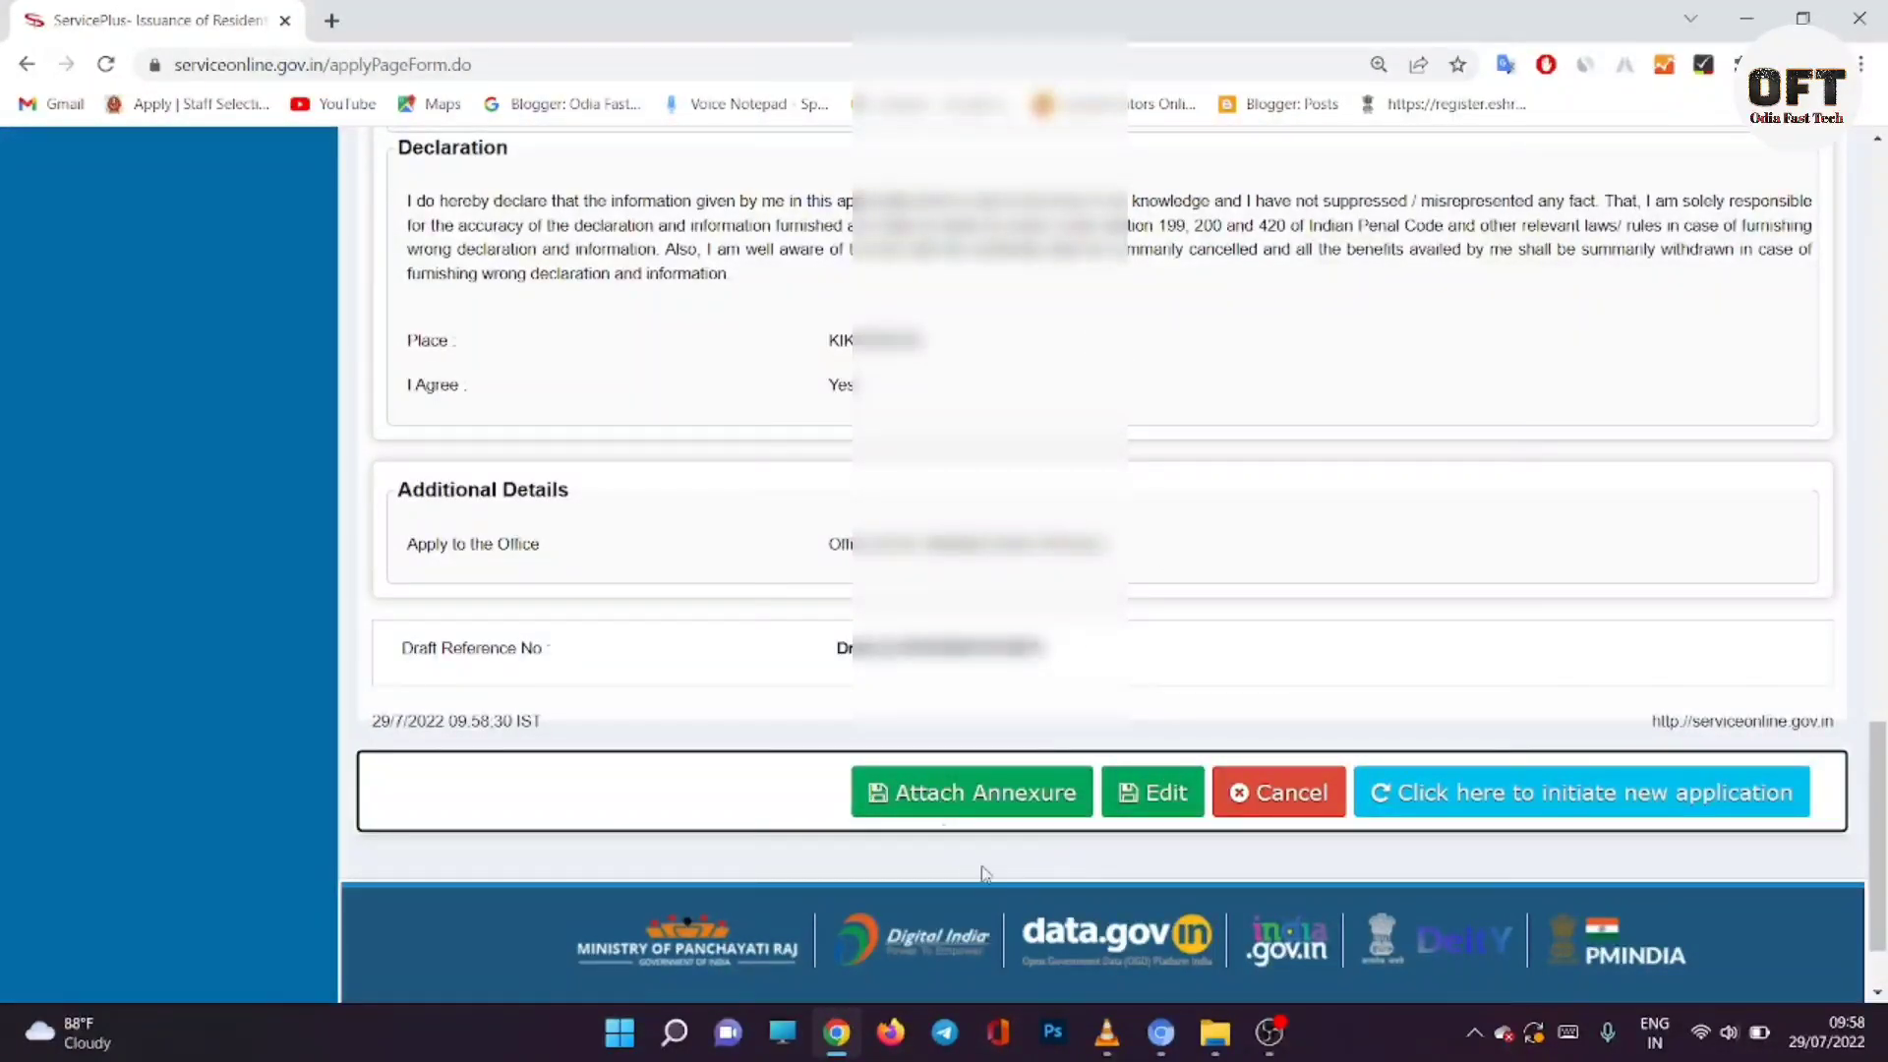
click(959, 801)
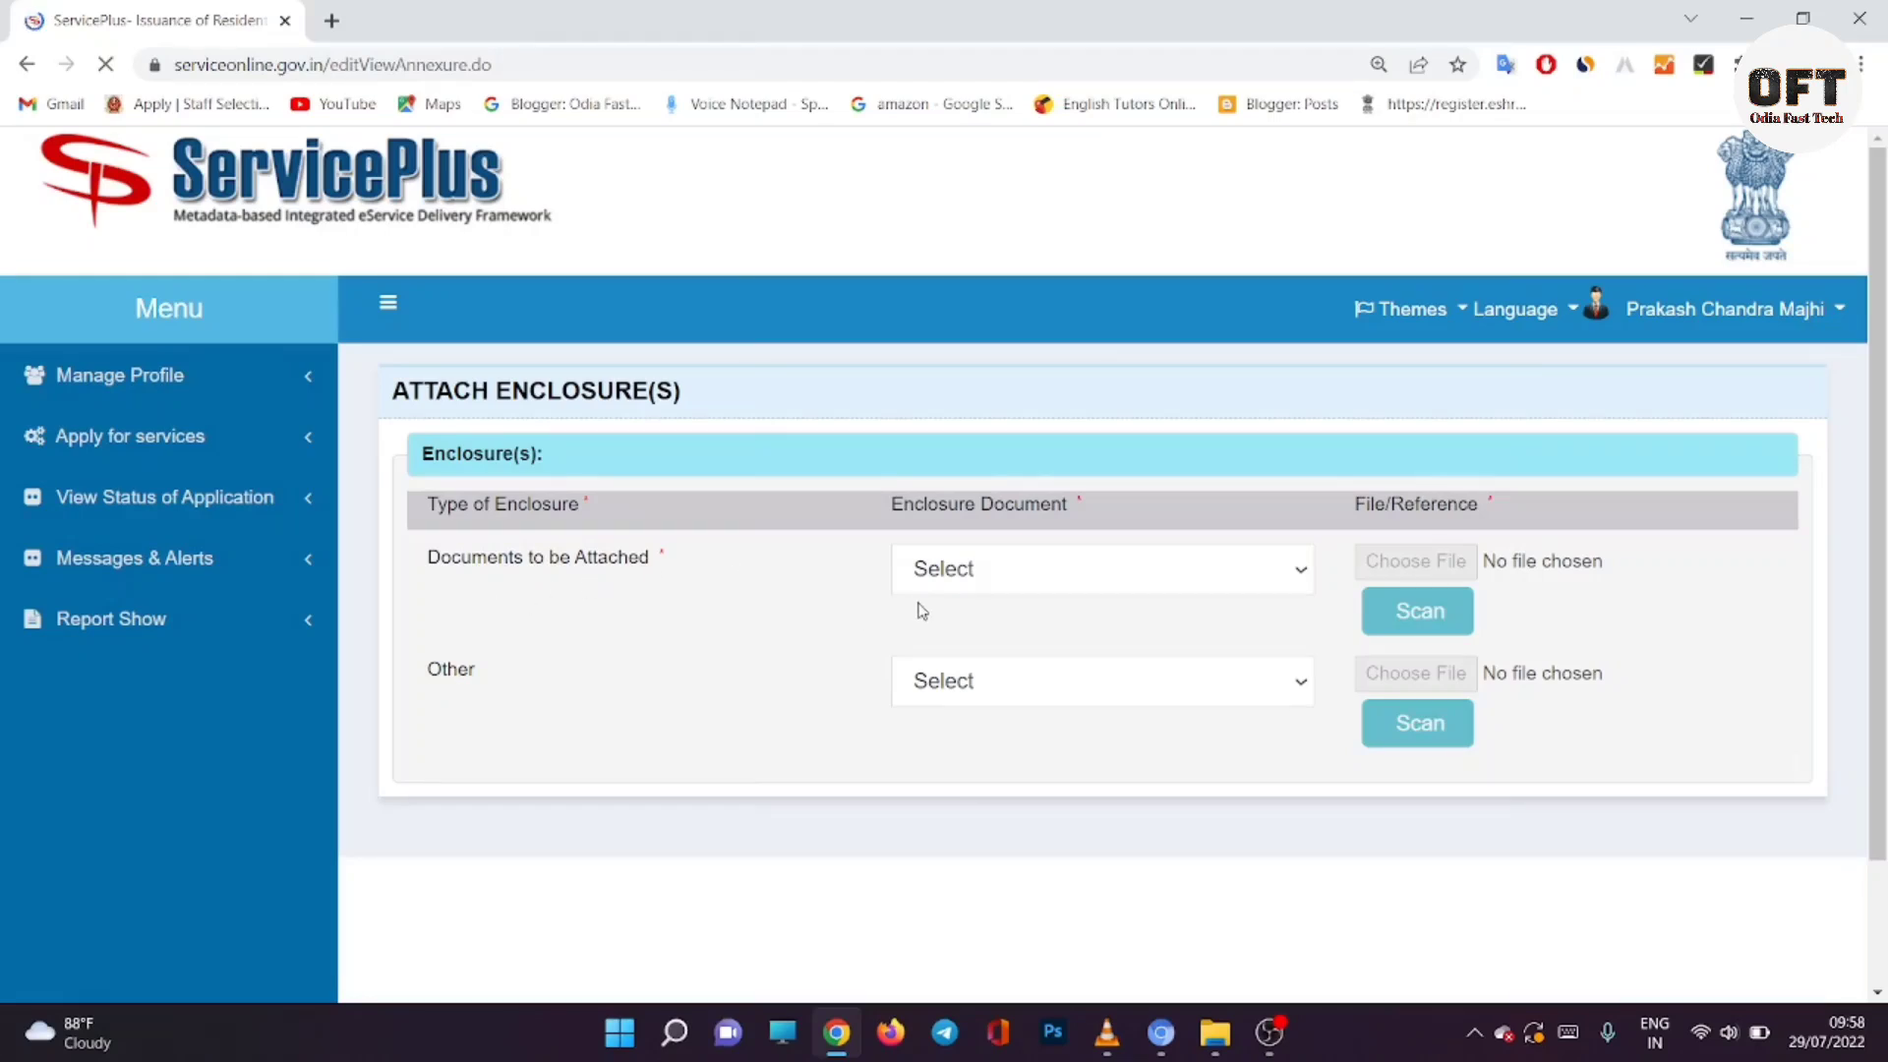
Step: Attach ROR BANKIM.pdf from Downloads as the COPY OF ROR enclosure
click(964, 575)
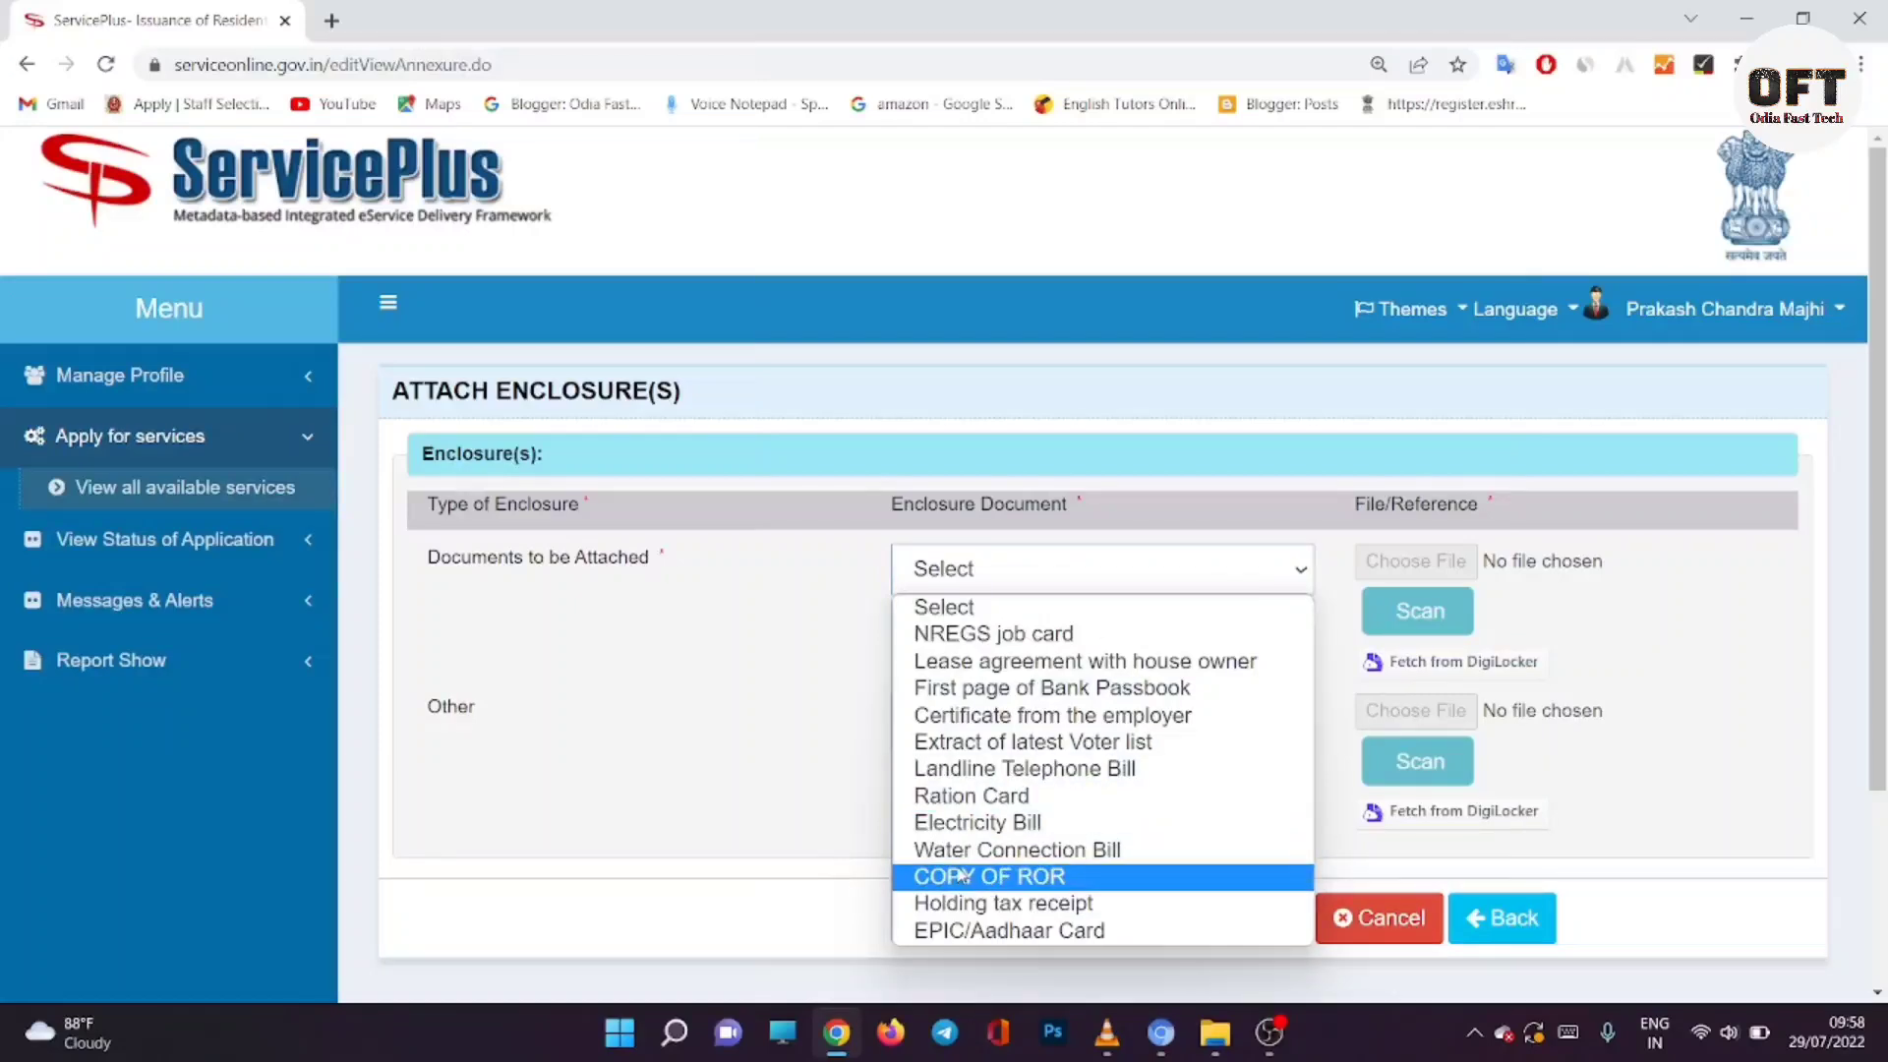
click(972, 879)
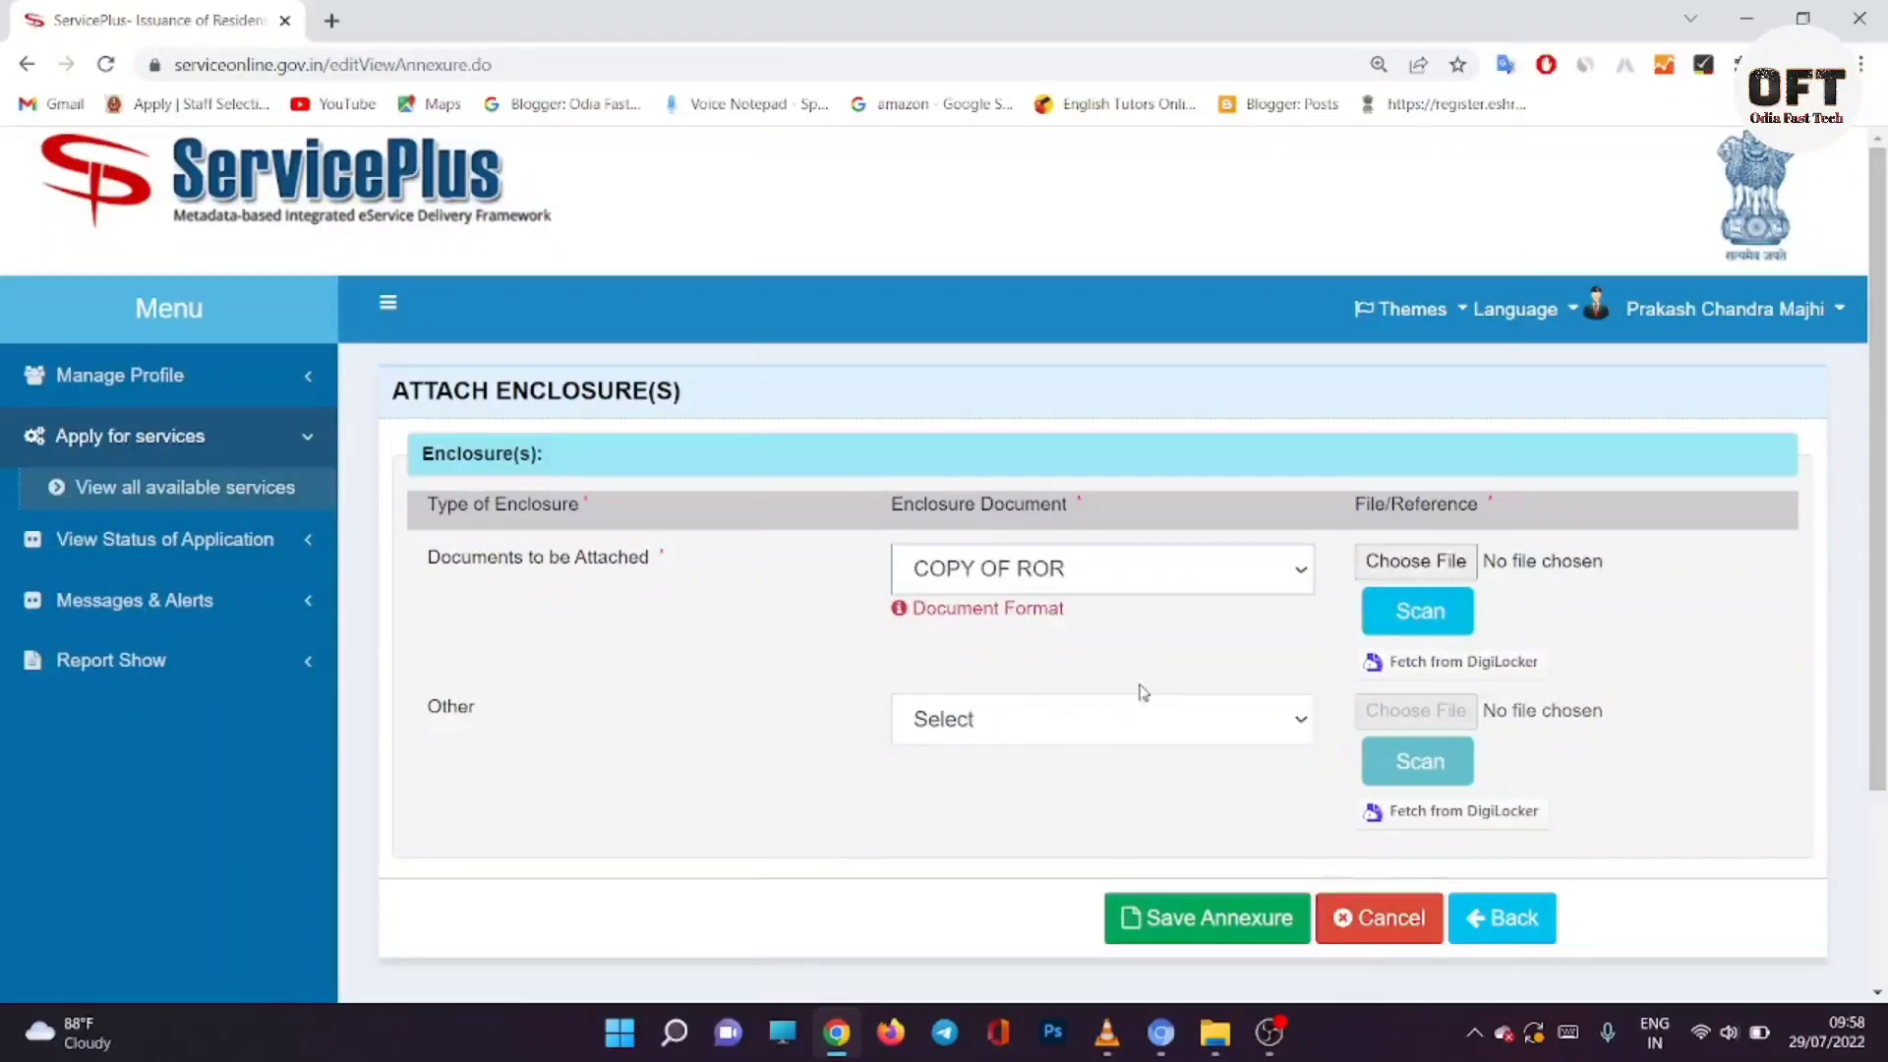
click(1465, 564)
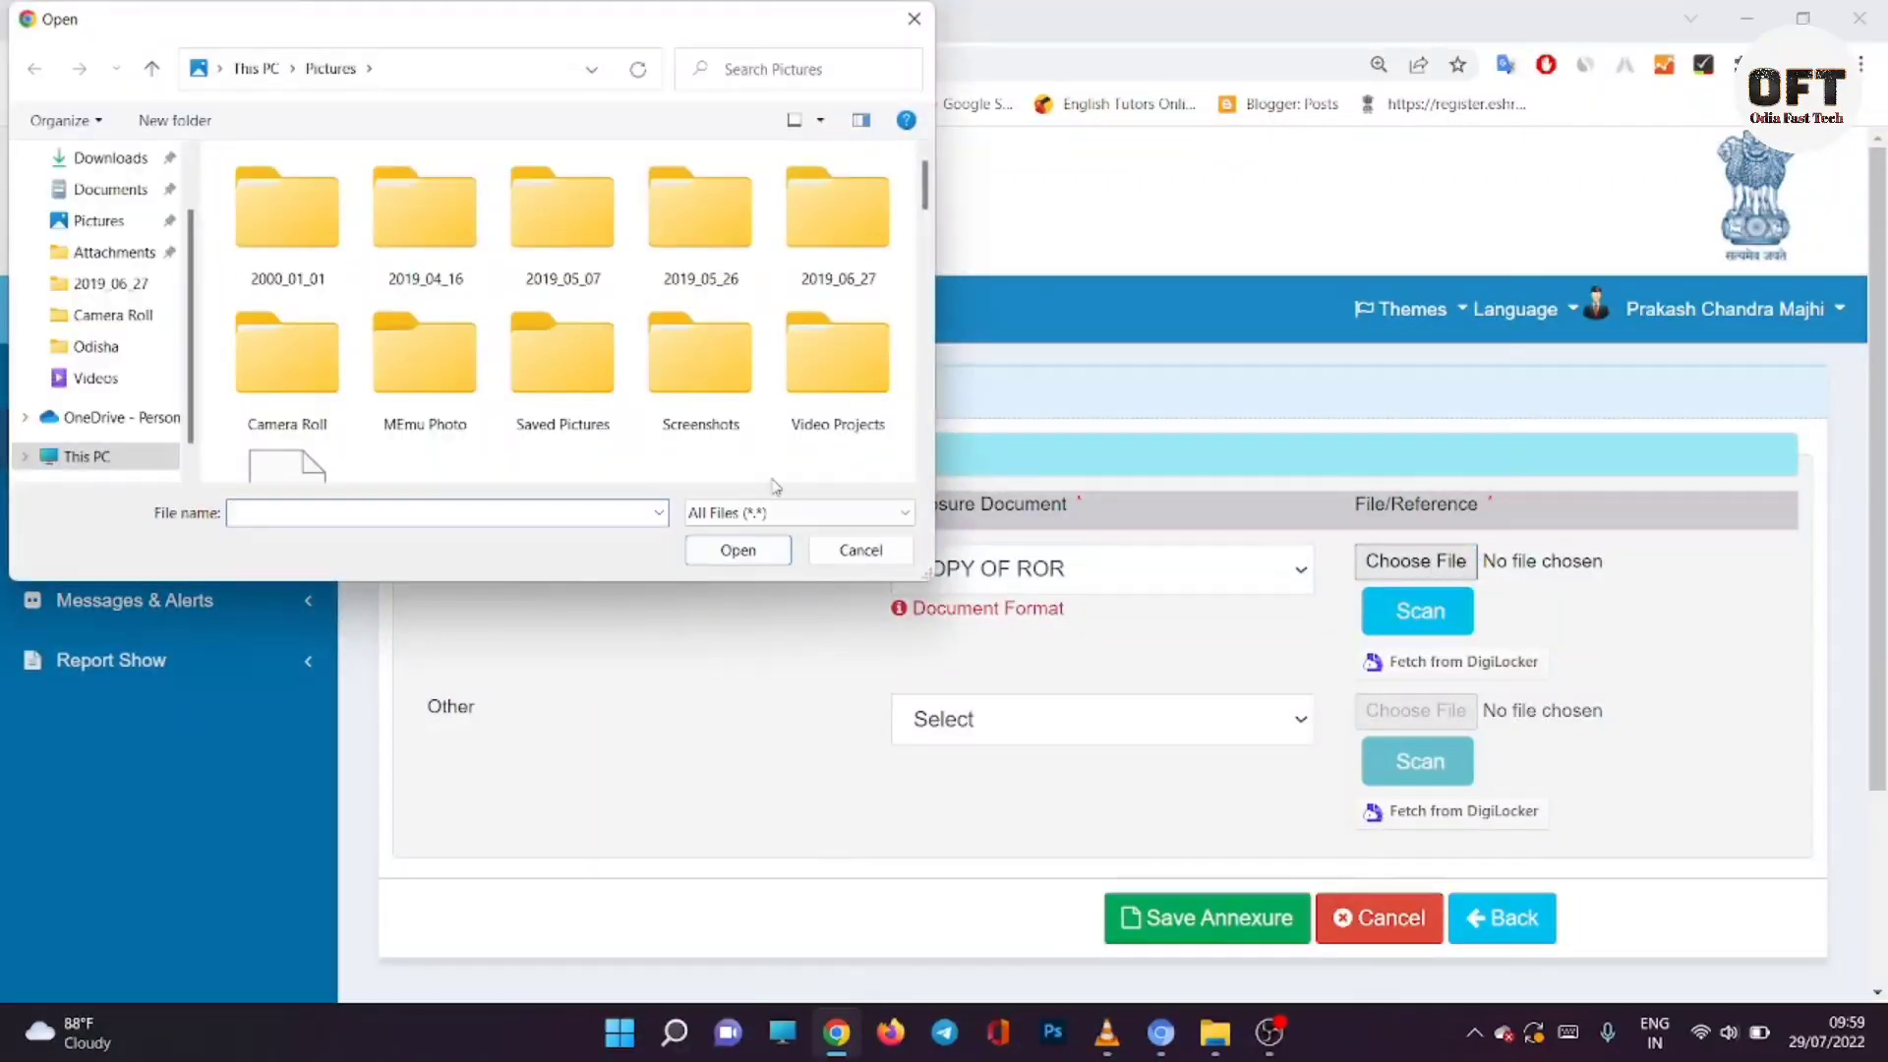
click(122, 165)
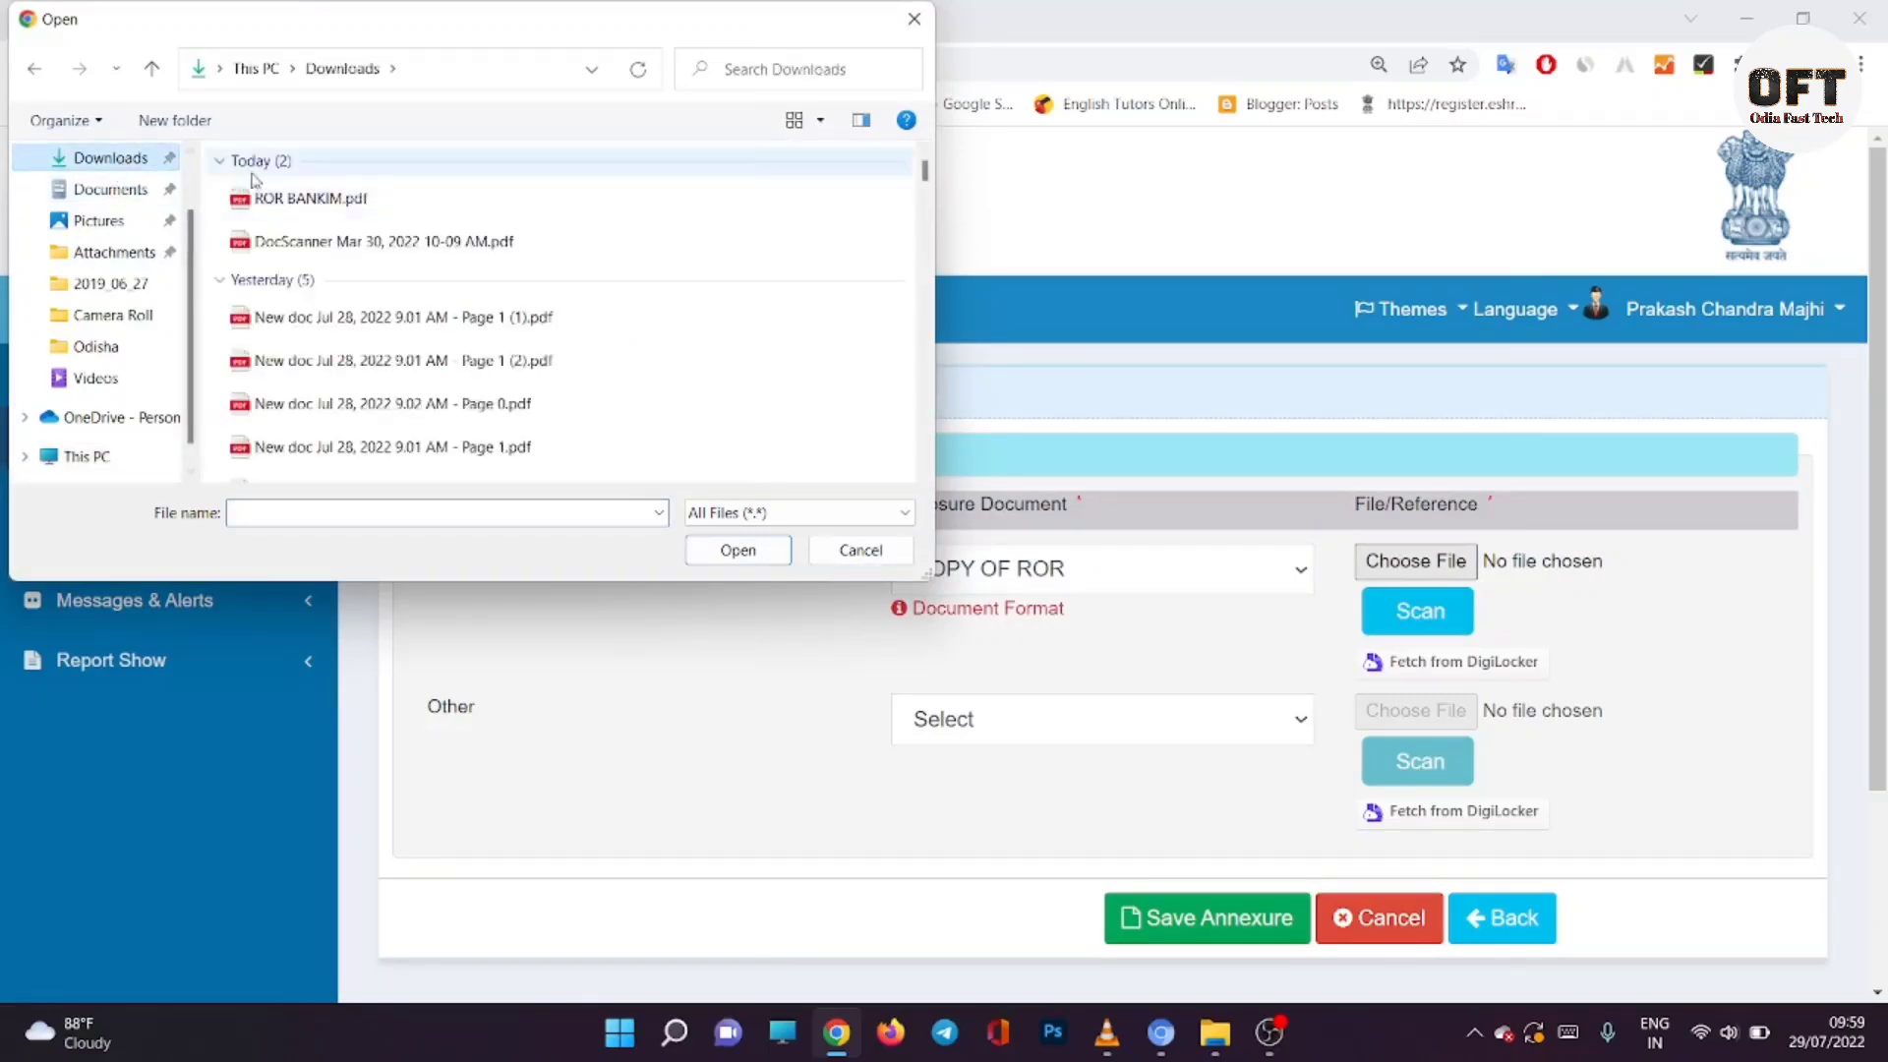
click(295, 197)
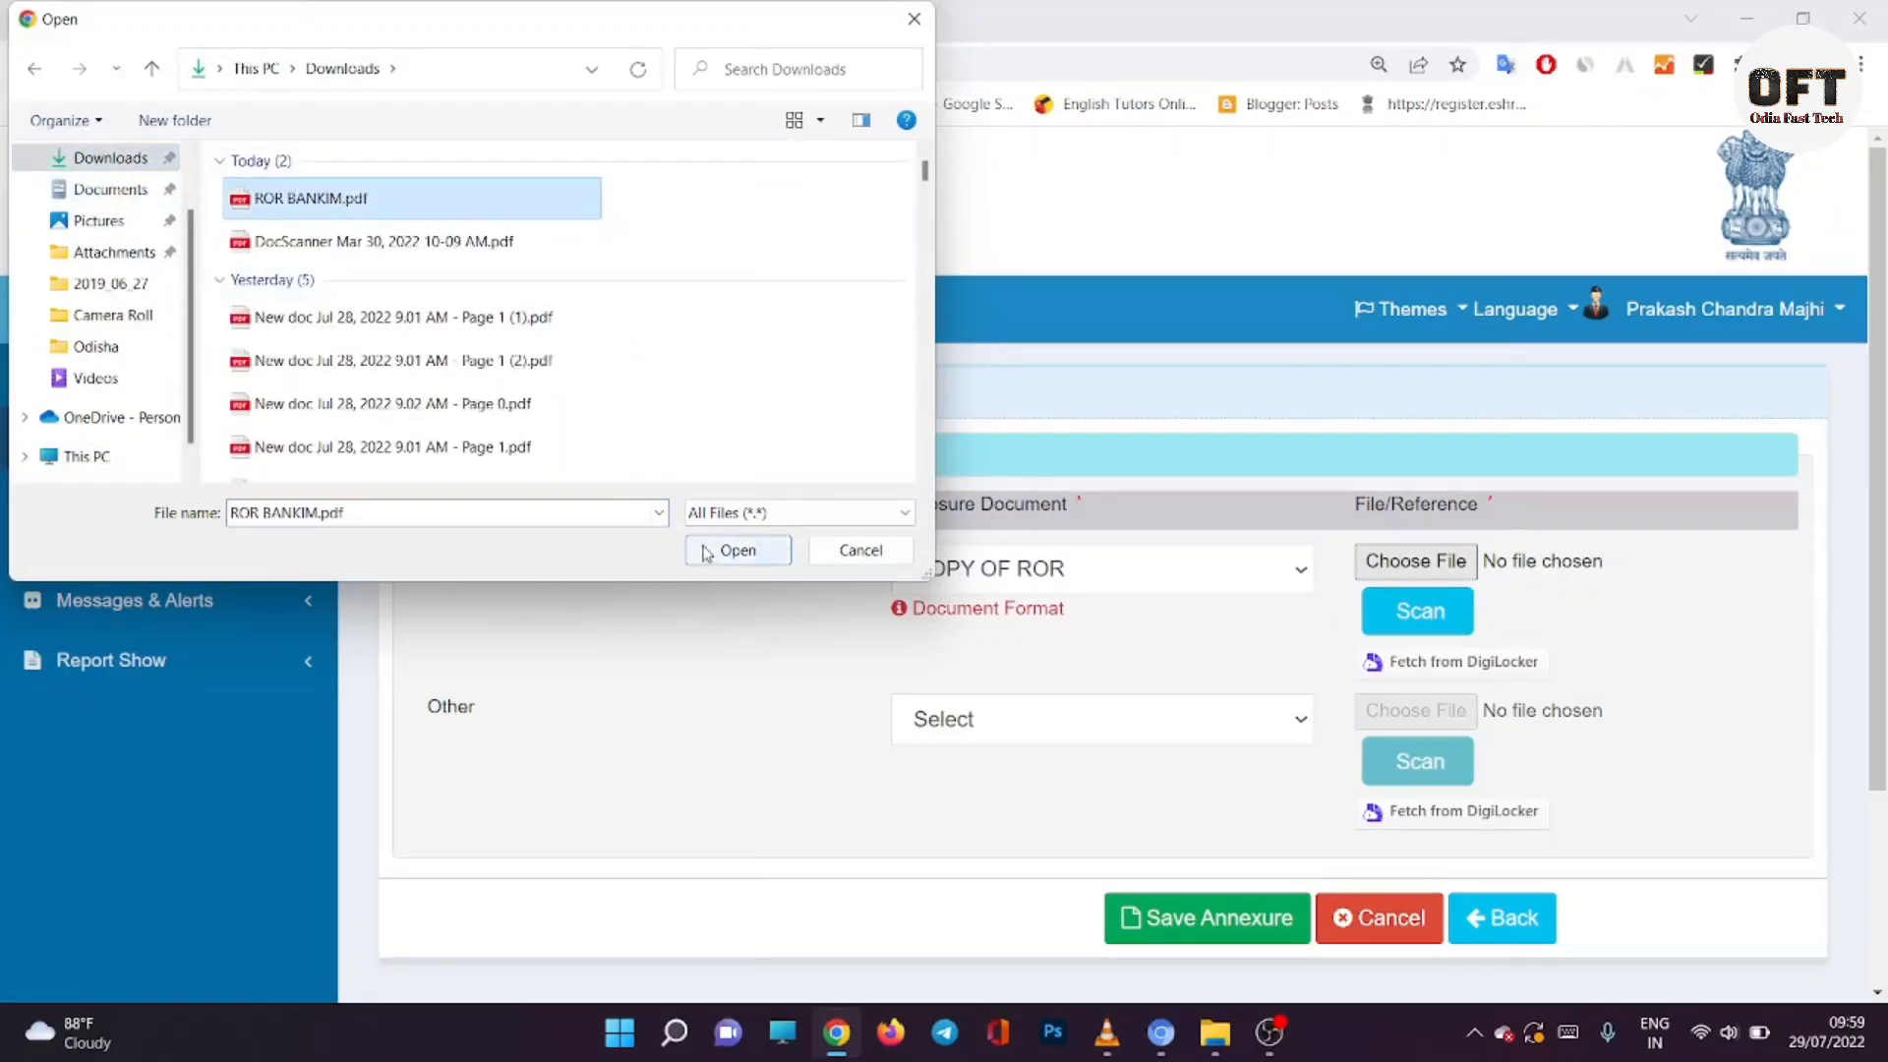
click(706, 552)
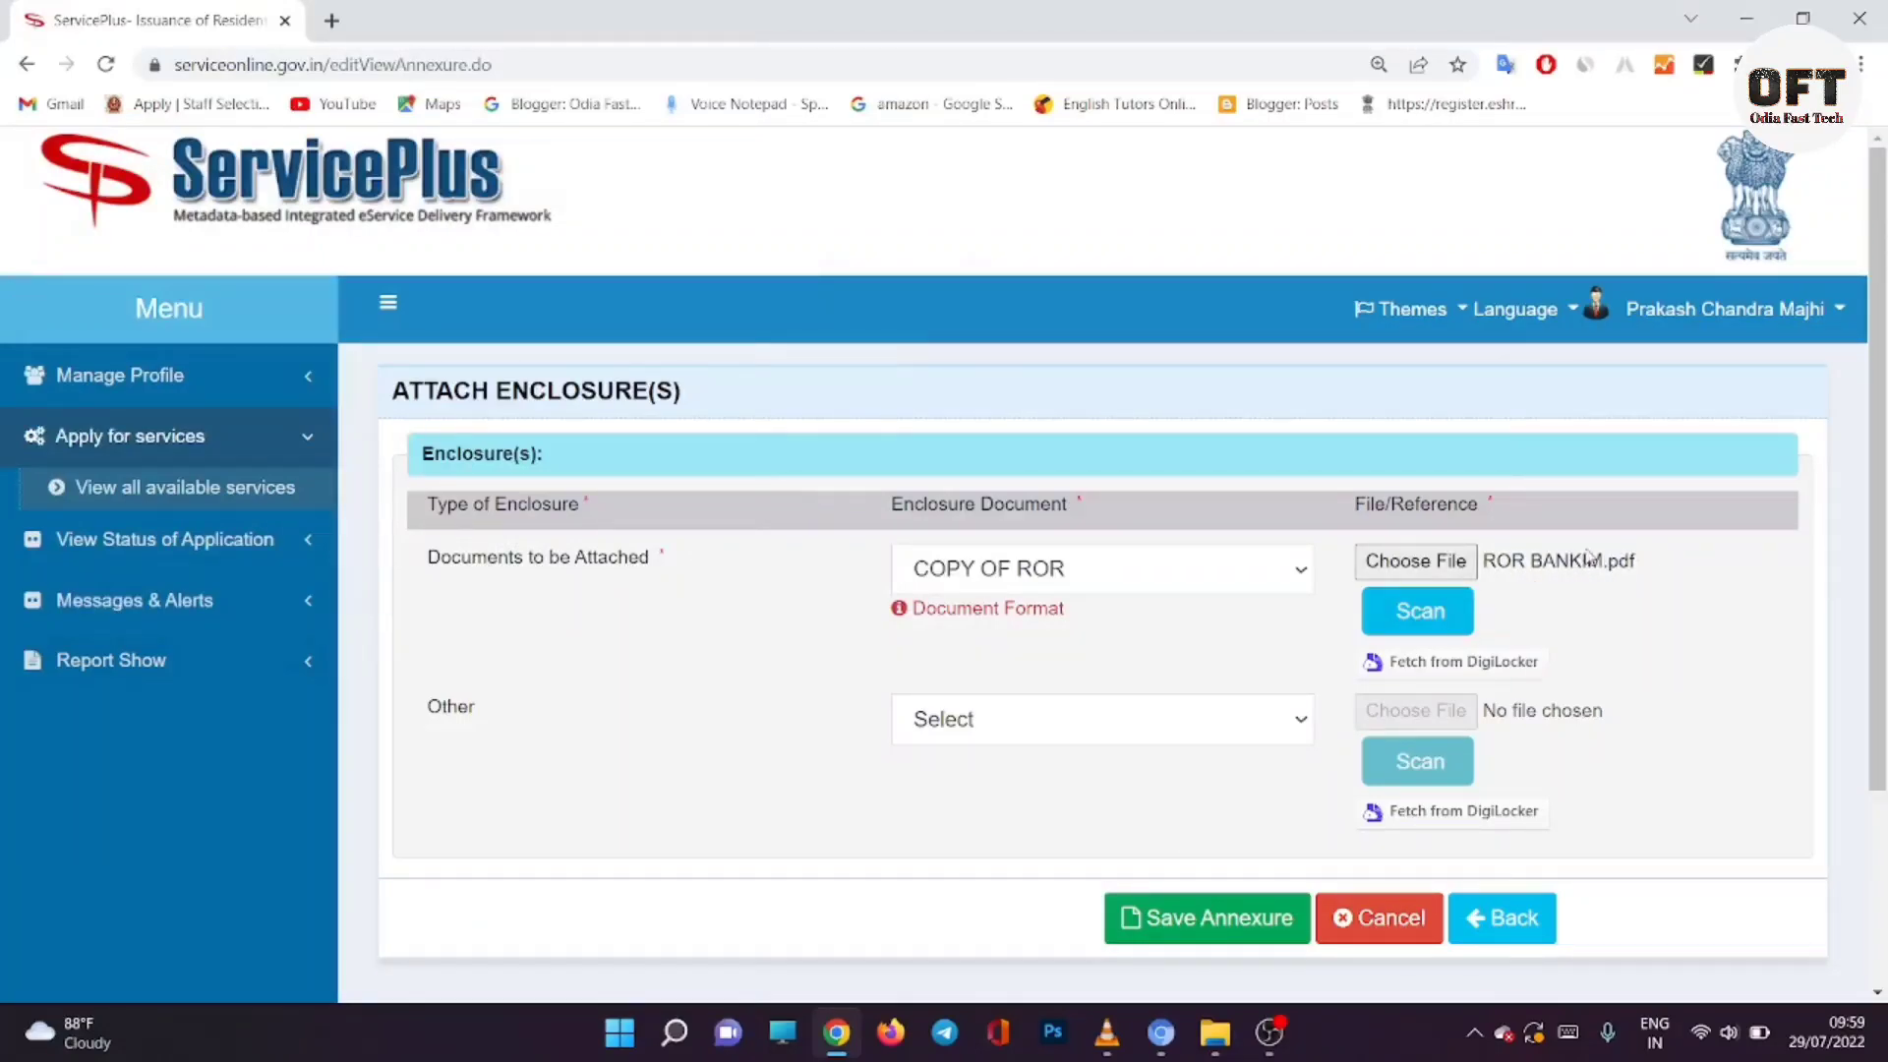
Step: Add an Other enclosure named AADHAR with DocScanner Mar 30, 2022 10-09 AM.pdf and save the annexure
click(1168, 726)
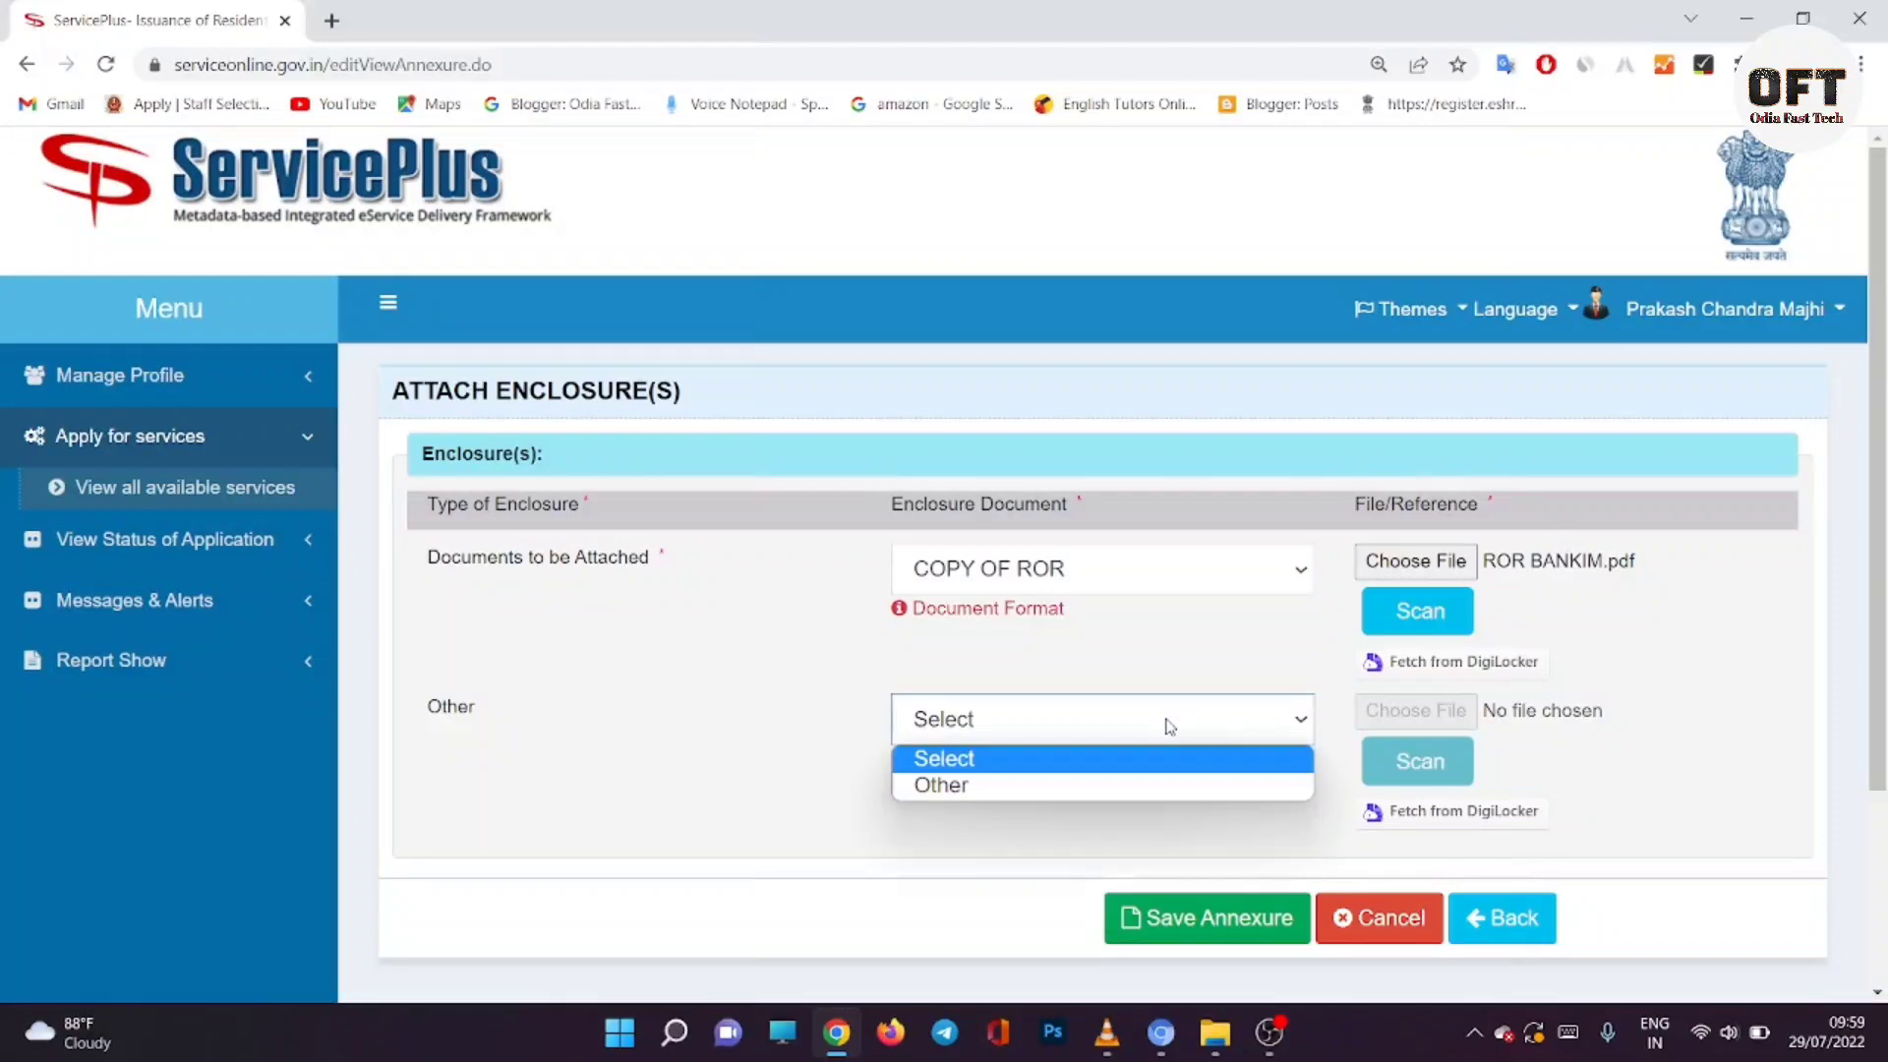
click(1048, 760)
click(1047, 738)
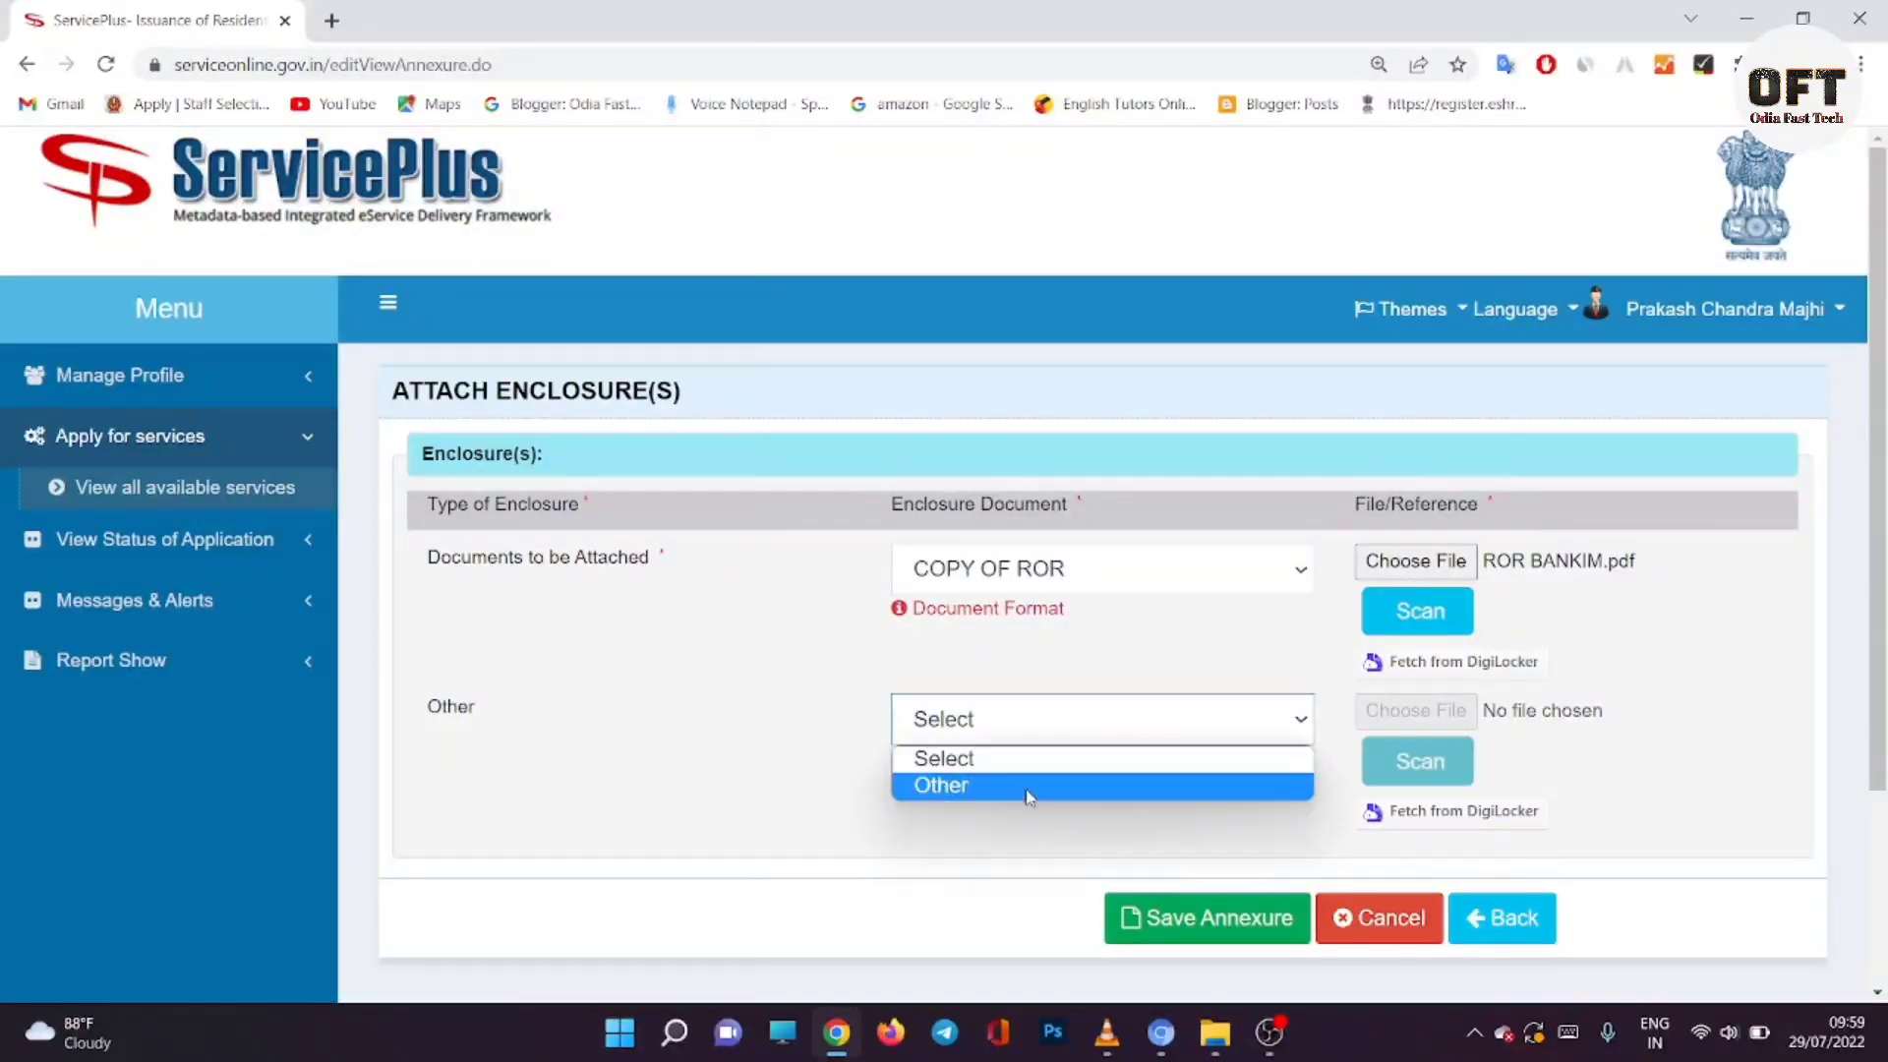
click(1030, 784)
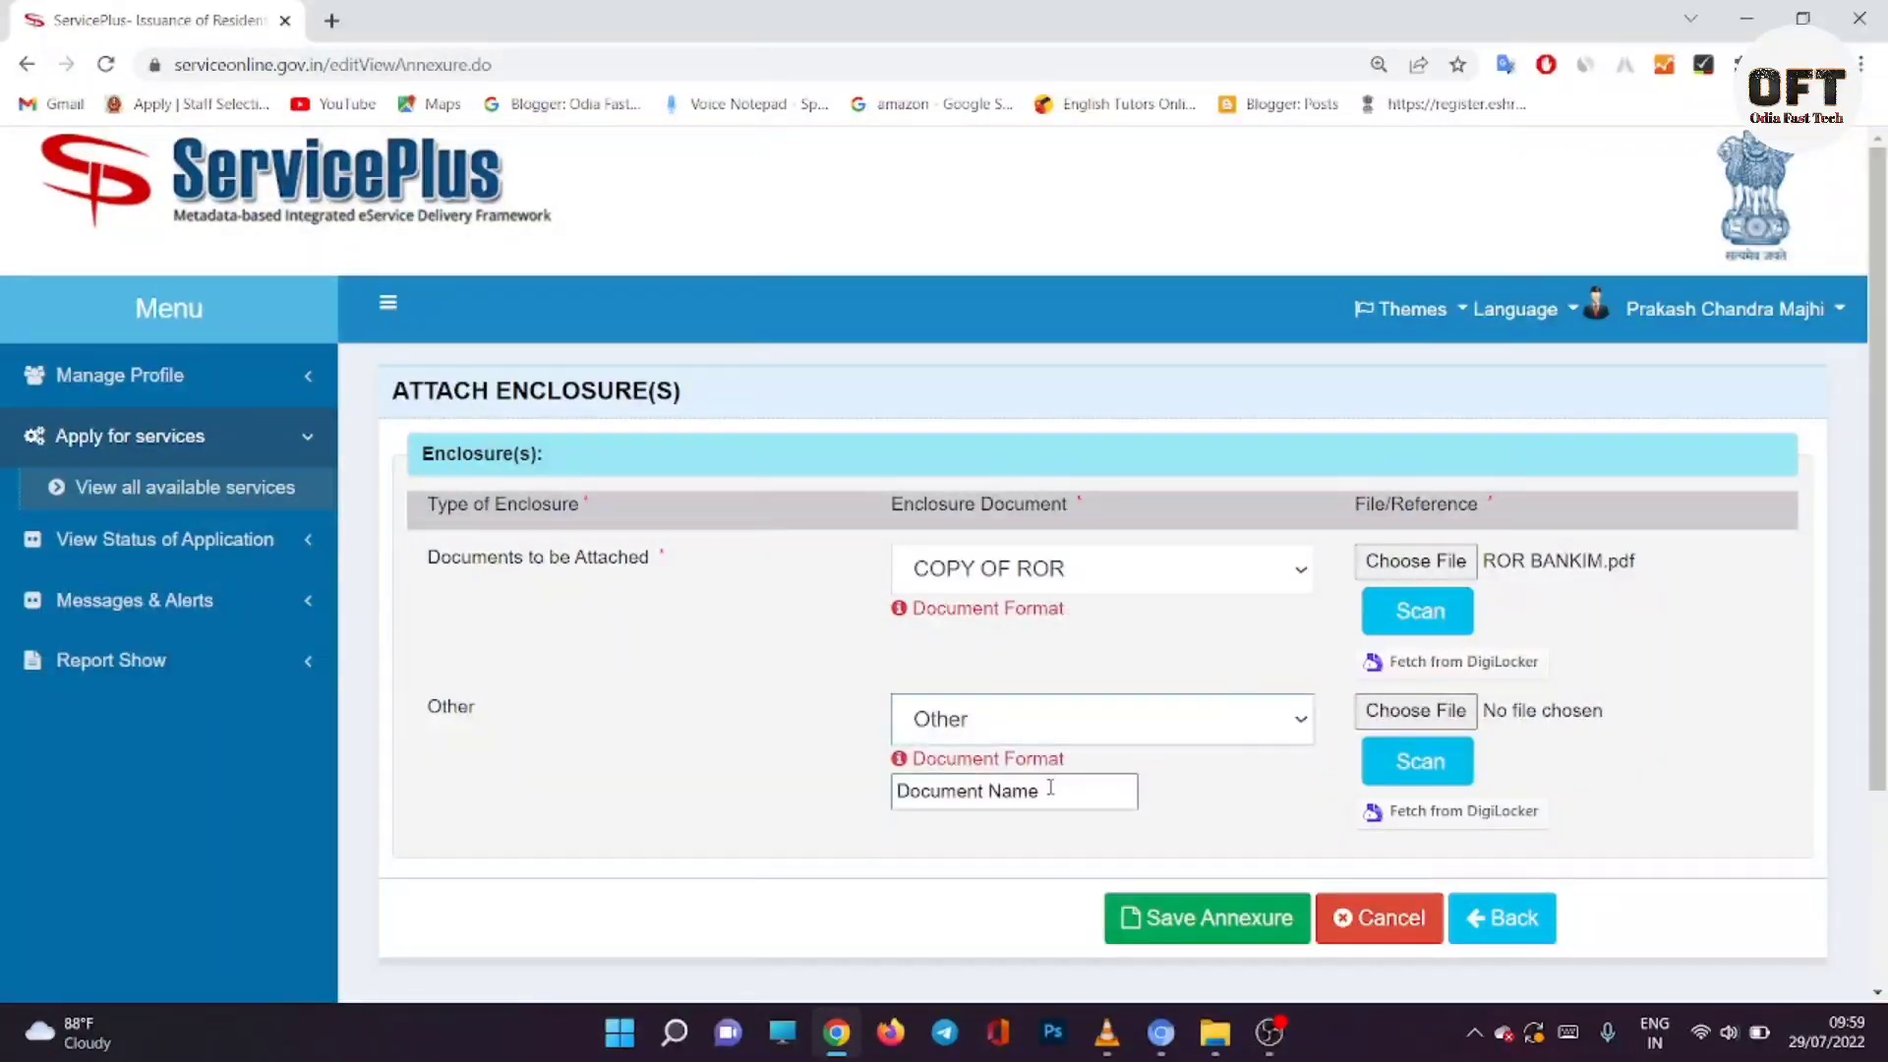
click(1051, 787)
text(AADHAR CARD)
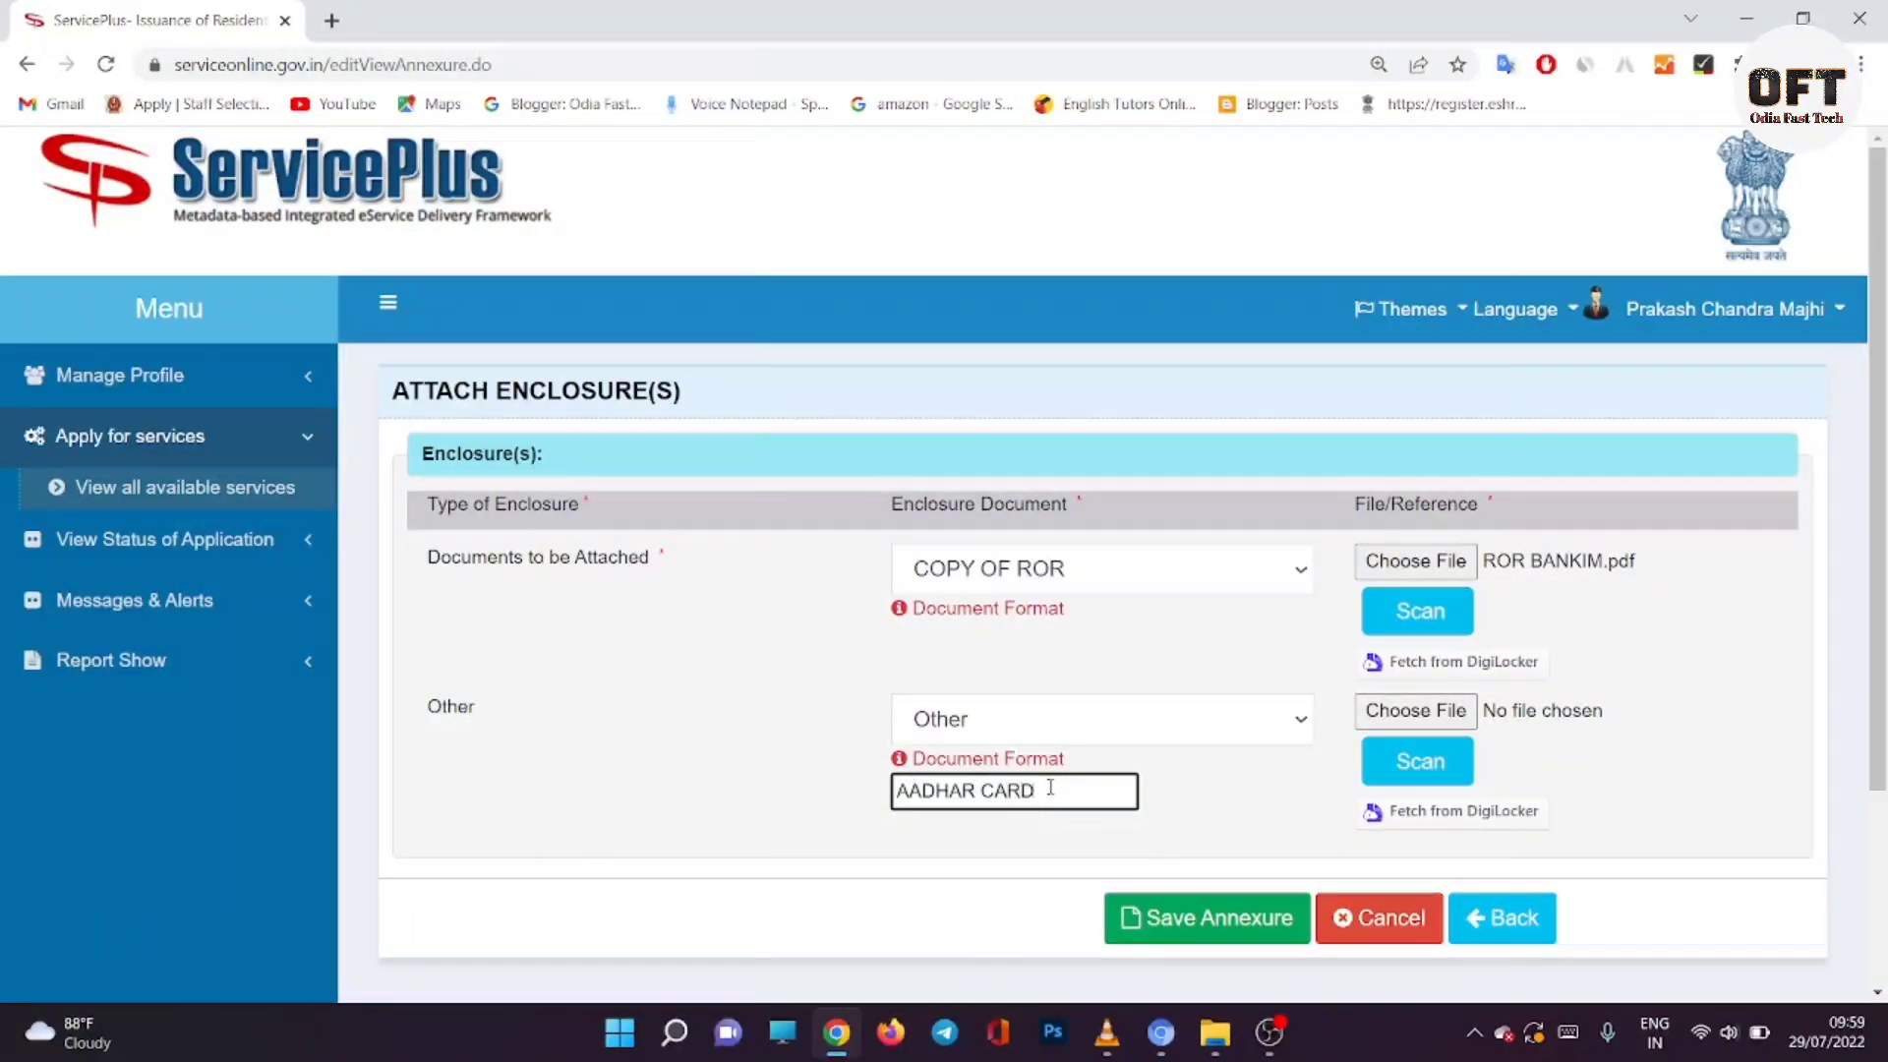
click(1416, 710)
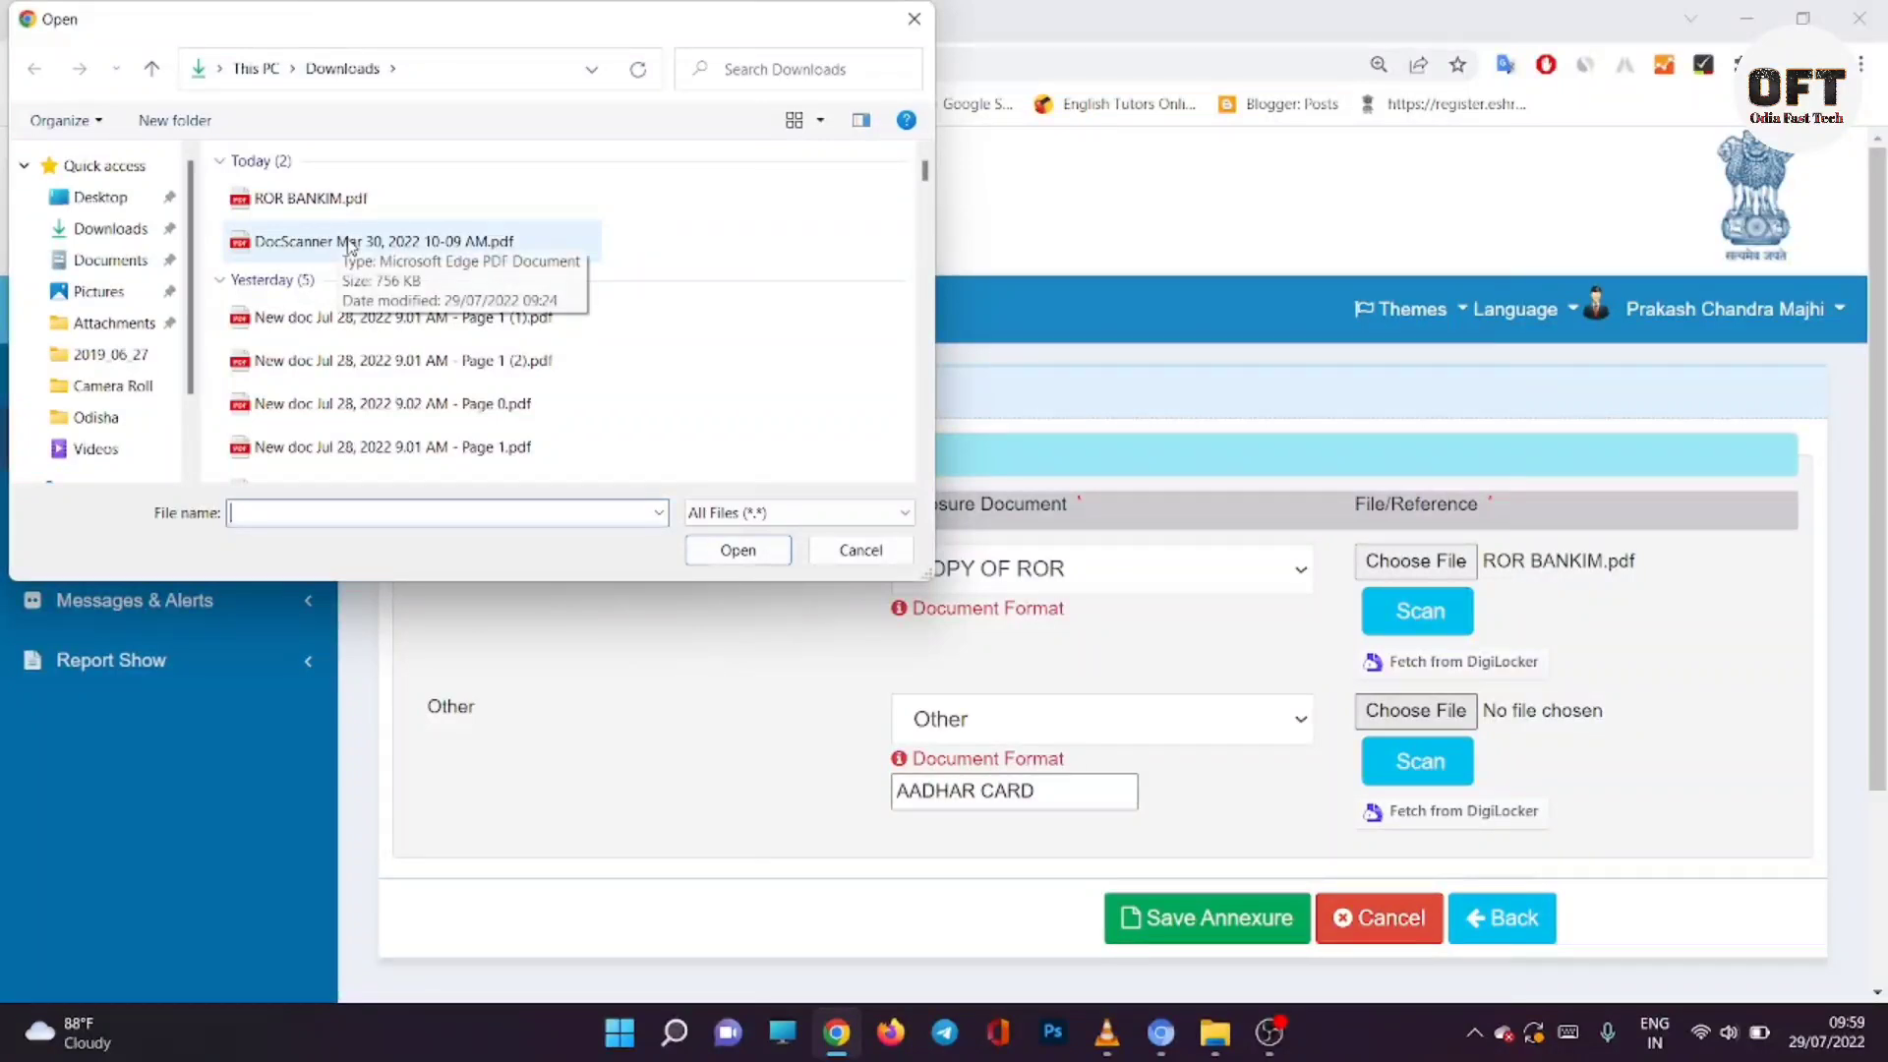
click(350, 245)
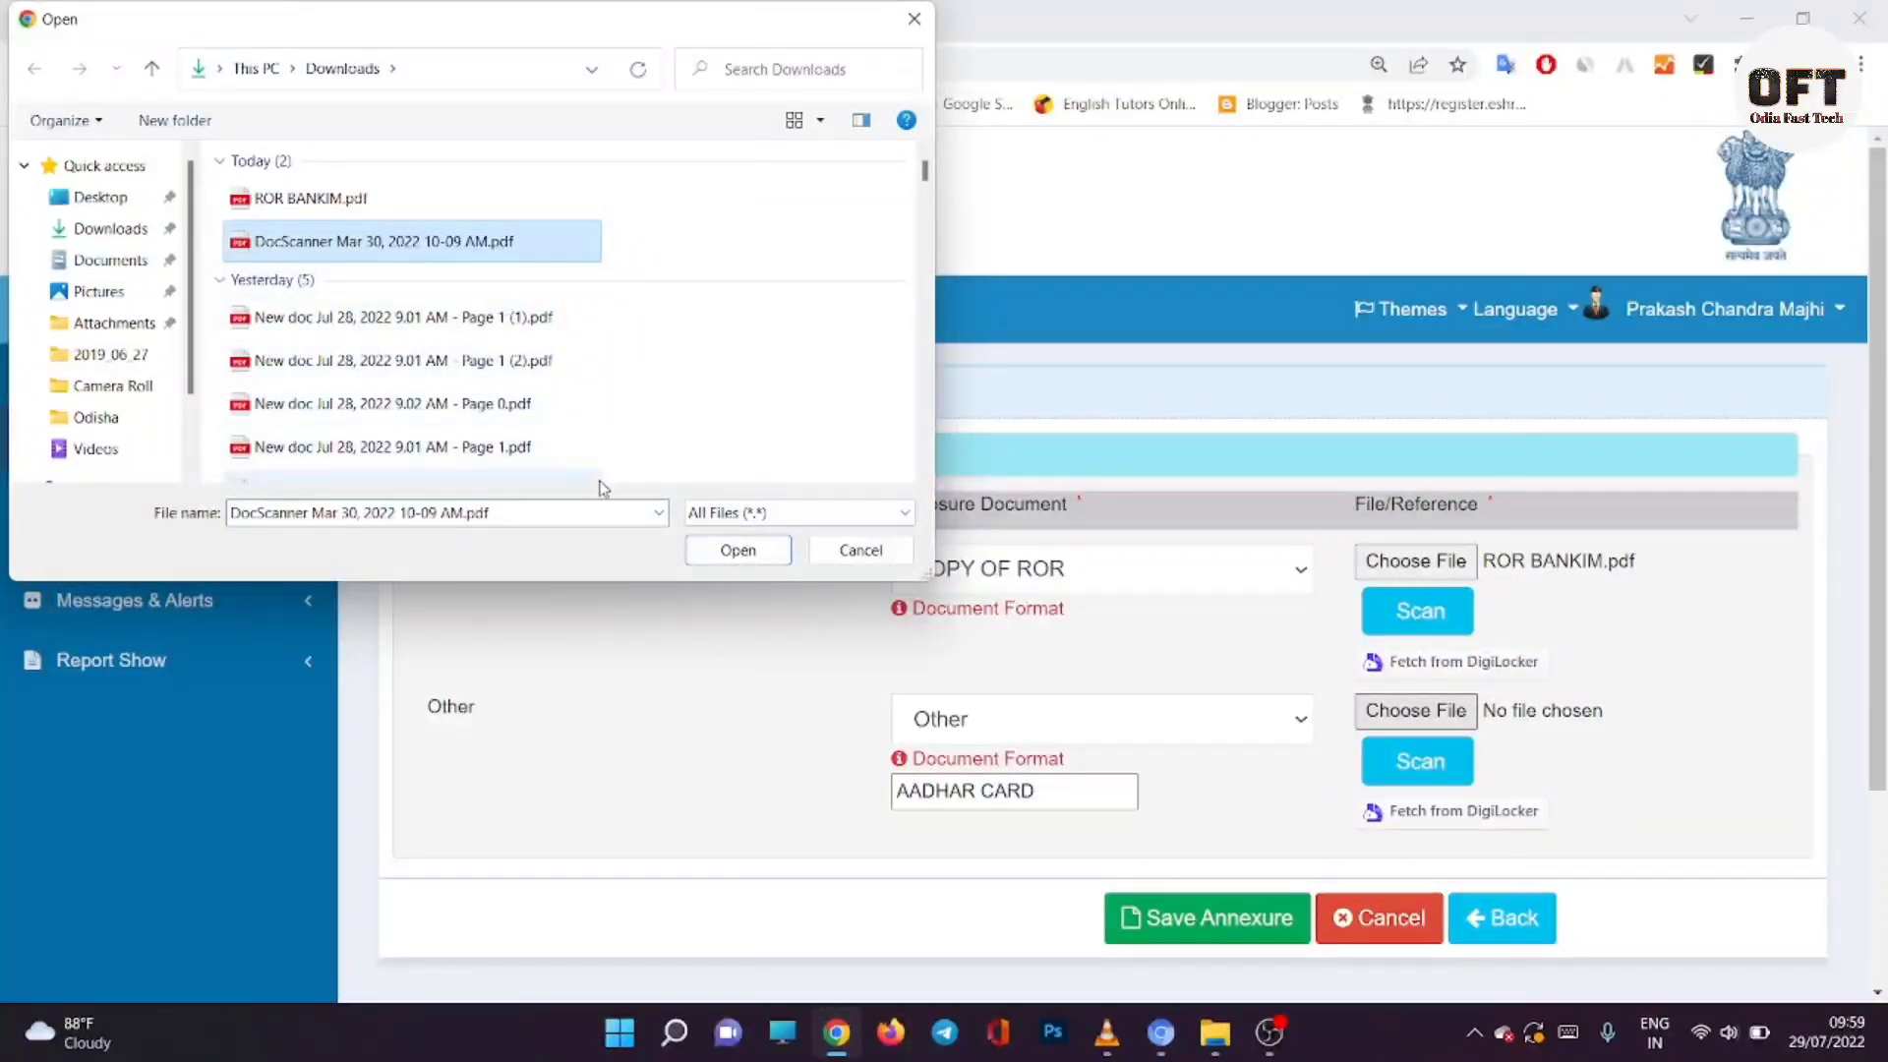
click(732, 551)
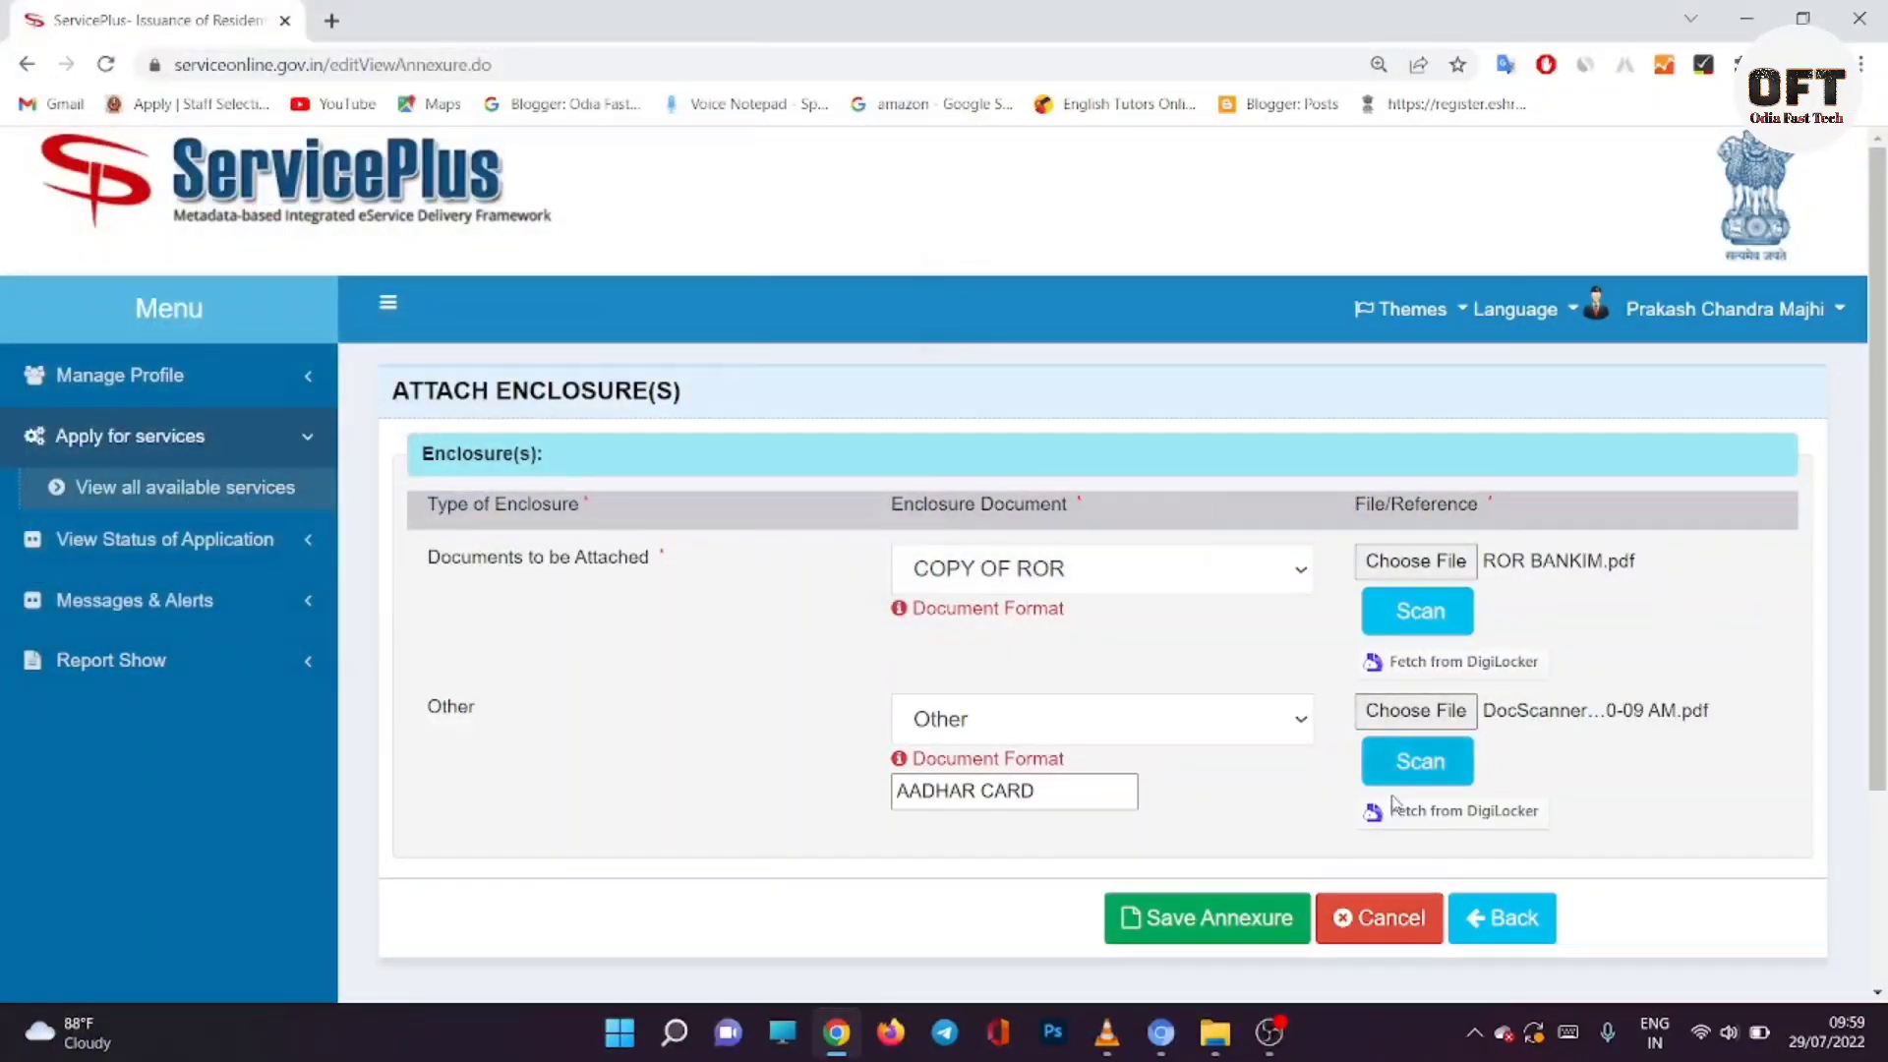
click(1249, 925)
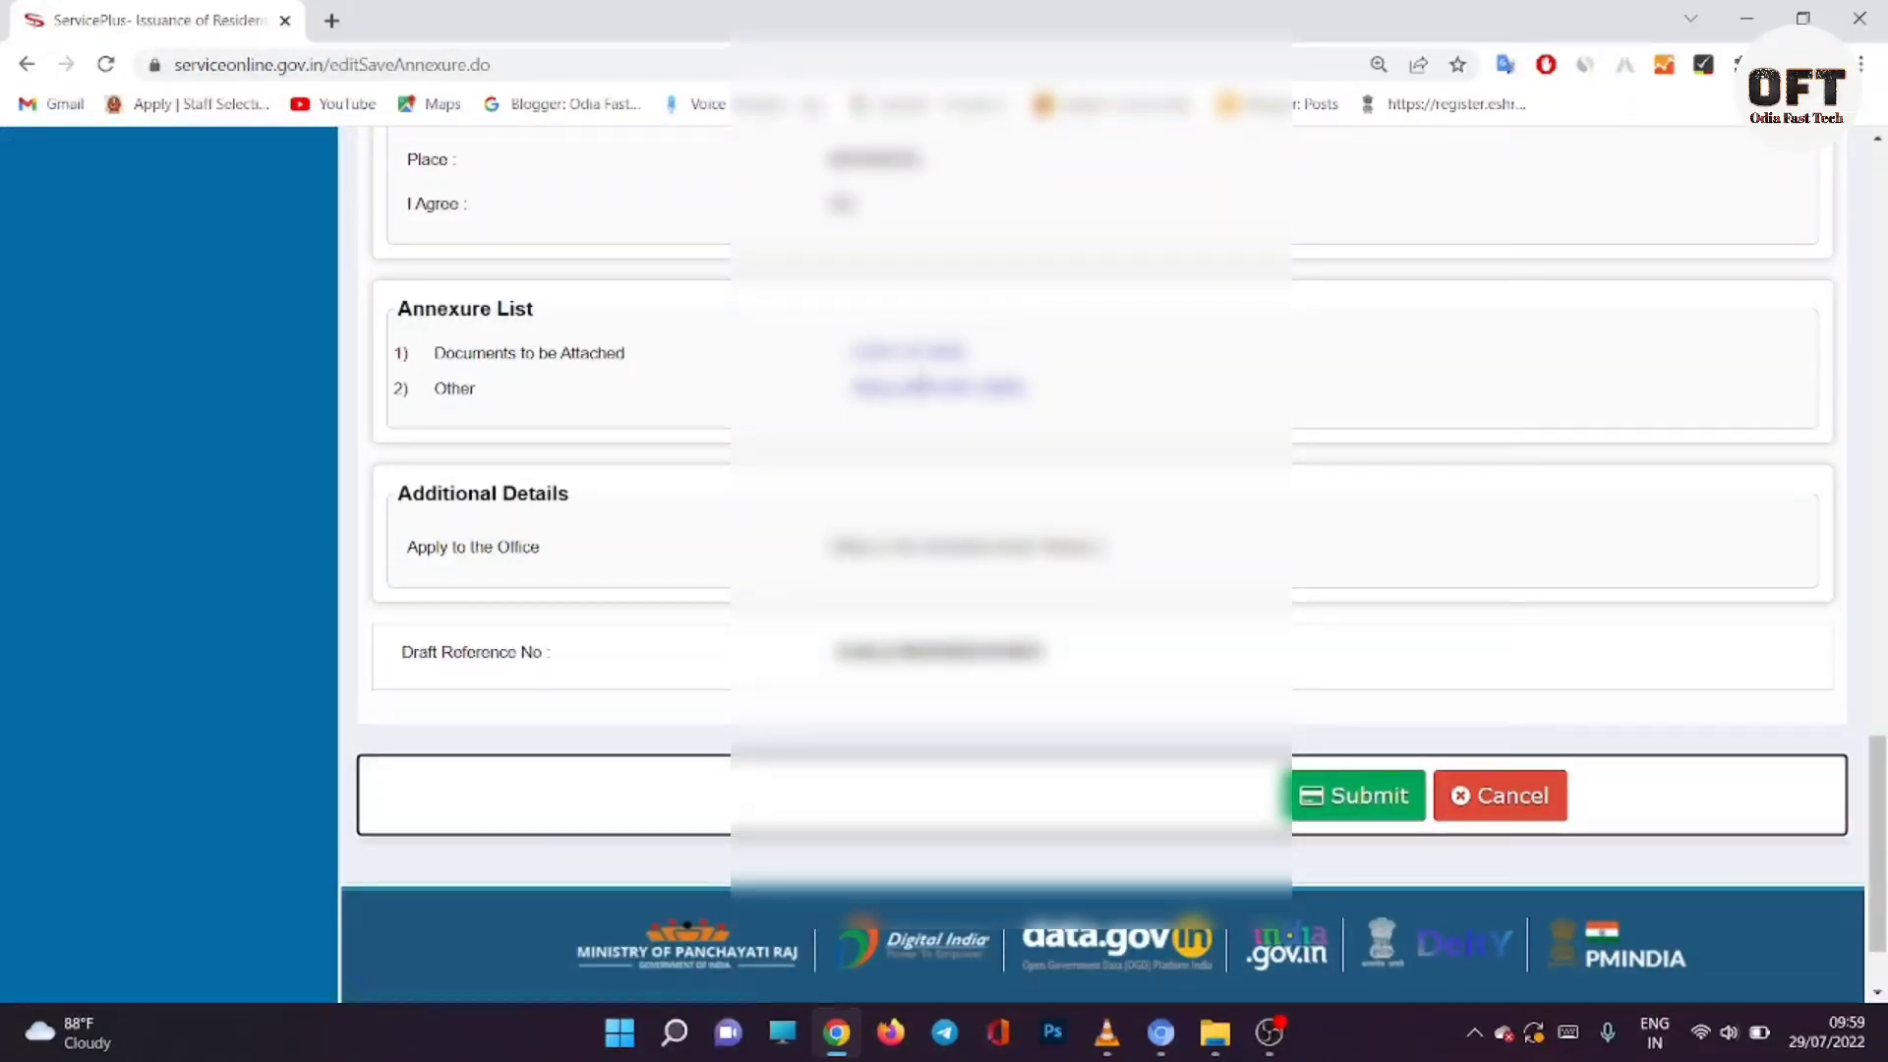
Step: Preview the Aadhaar and ROR attachments, then submit the Resident Certificate application
click(960, 394)
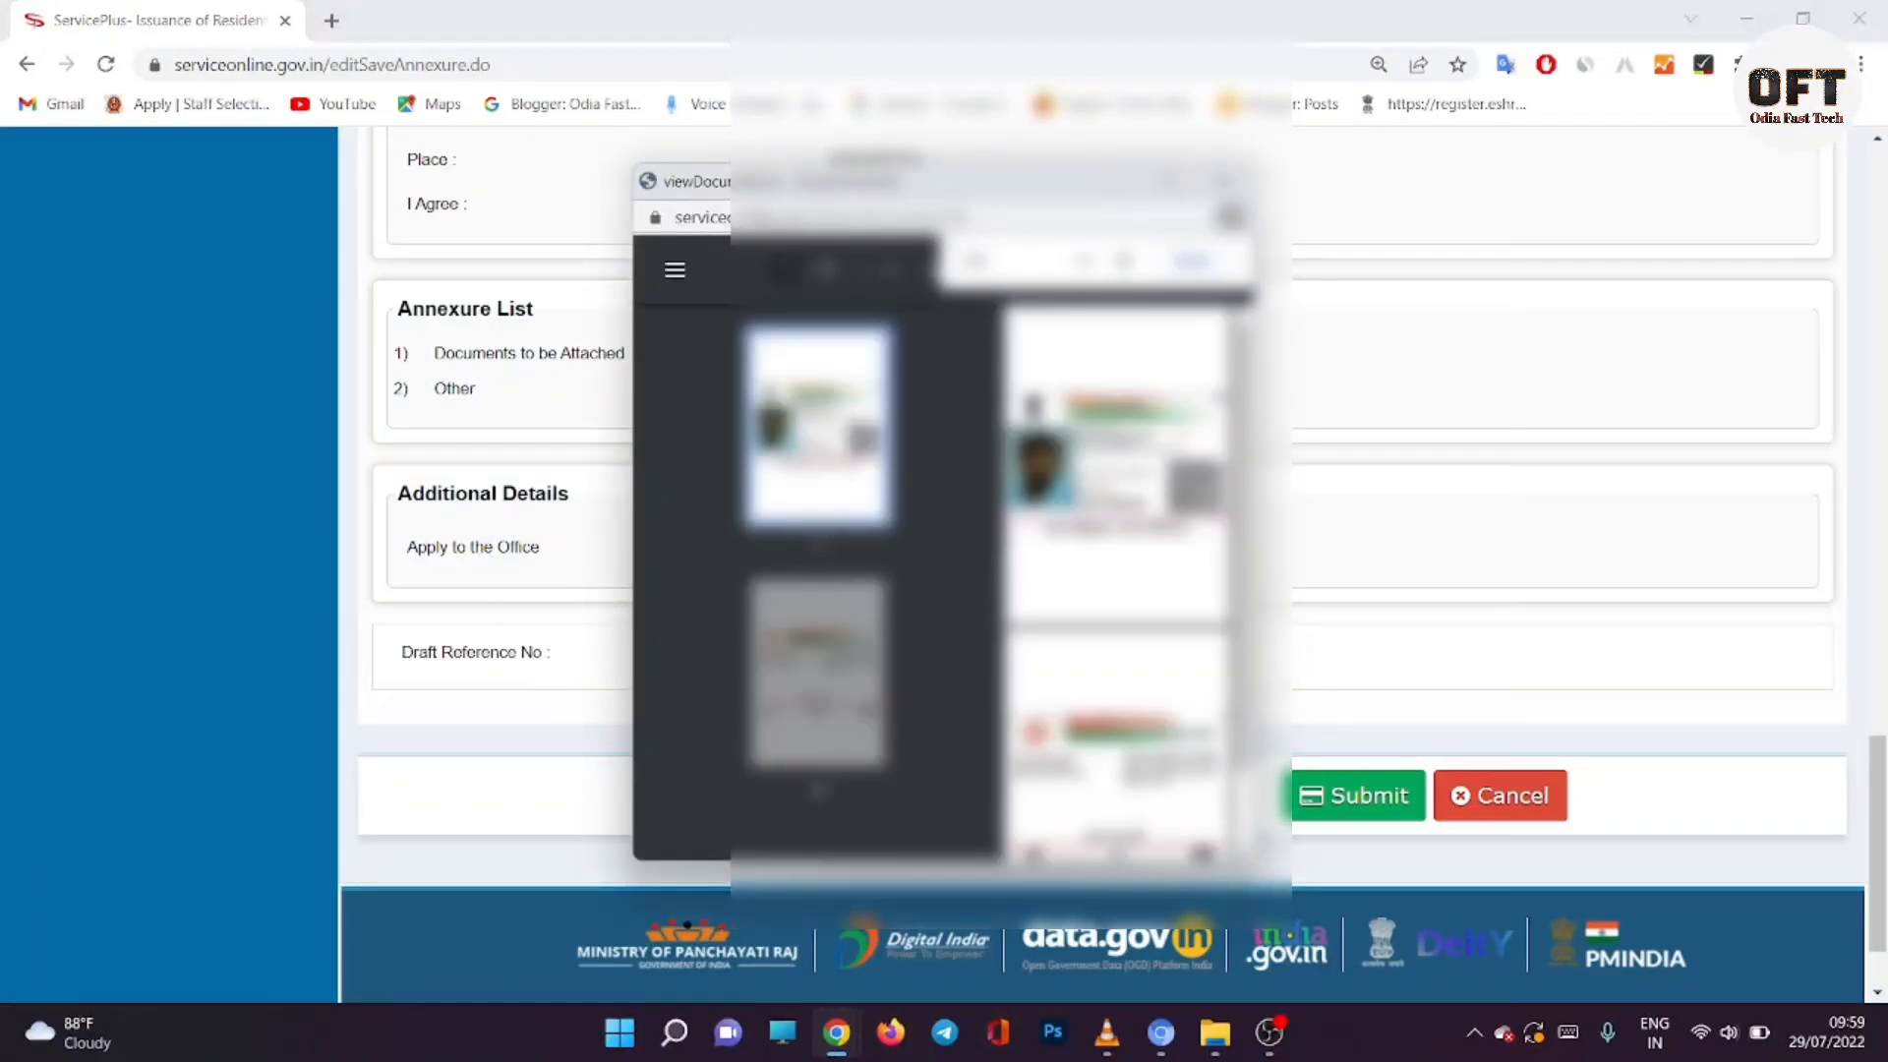
click(1224, 180)
click(930, 364)
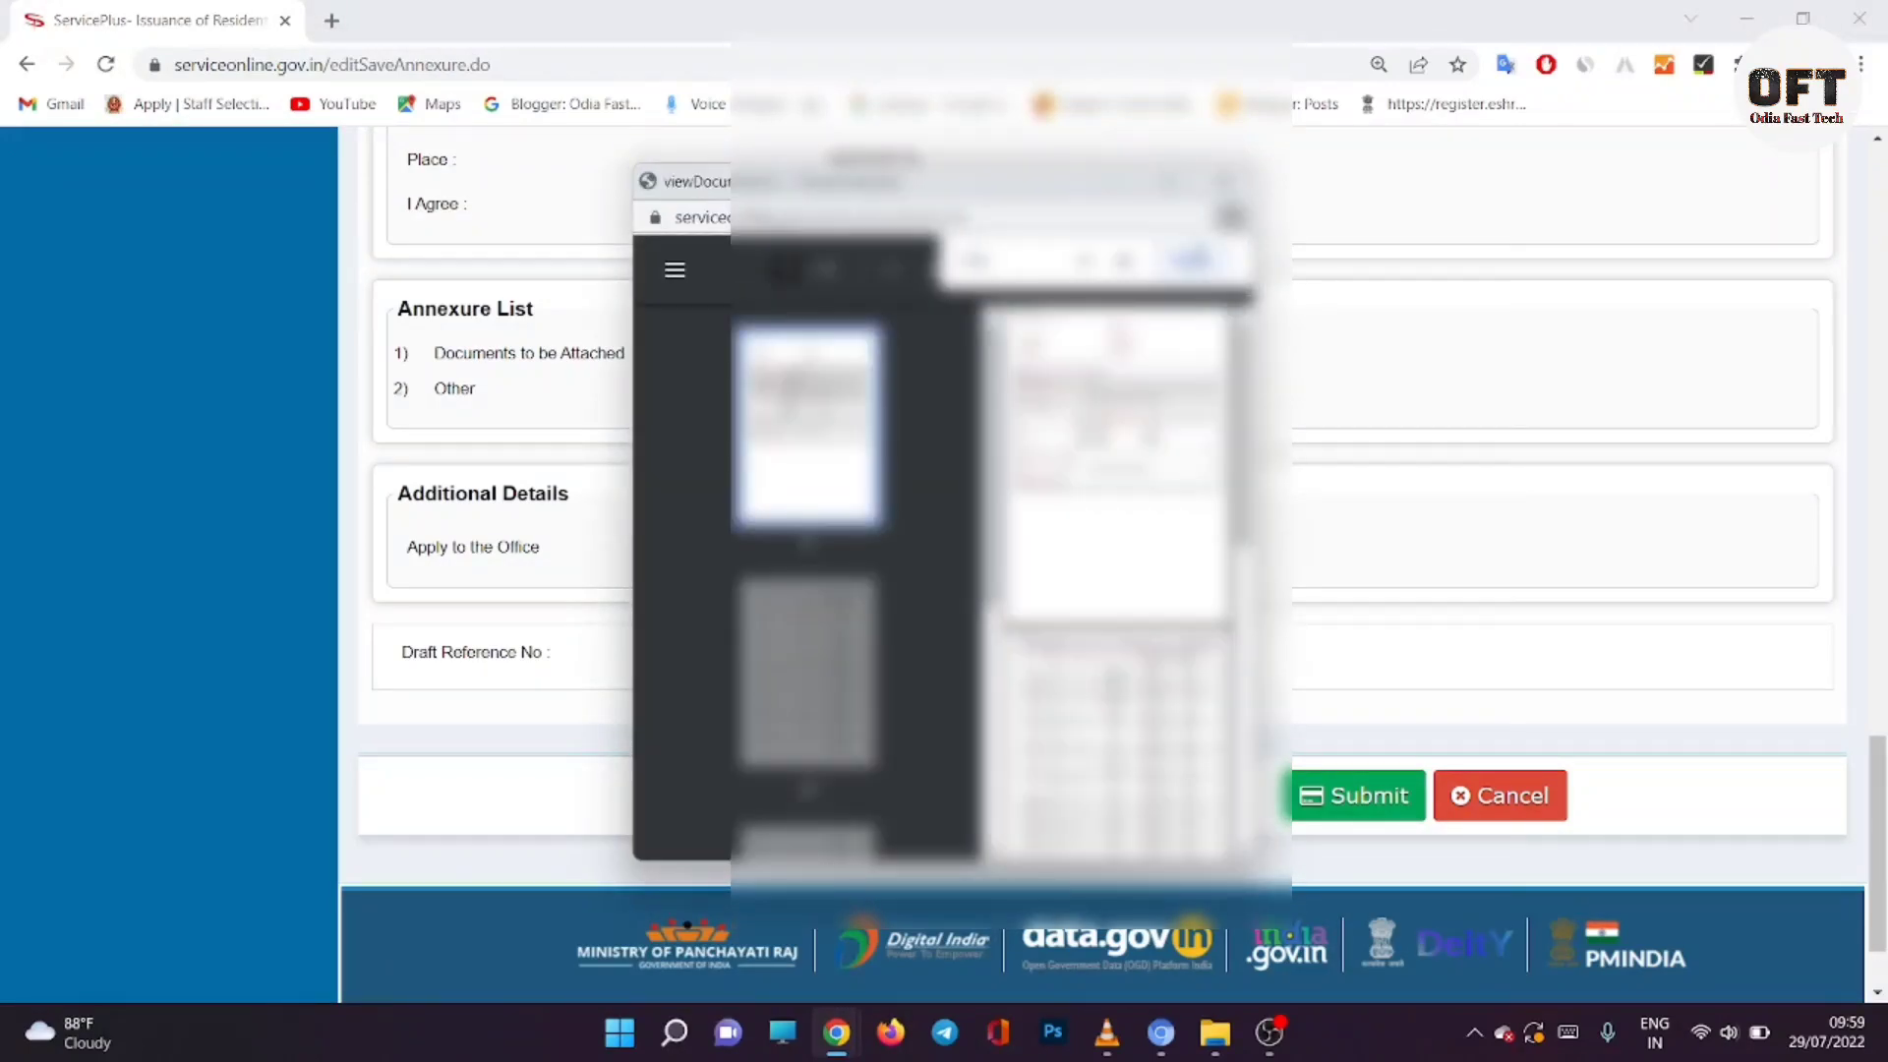
click(1230, 180)
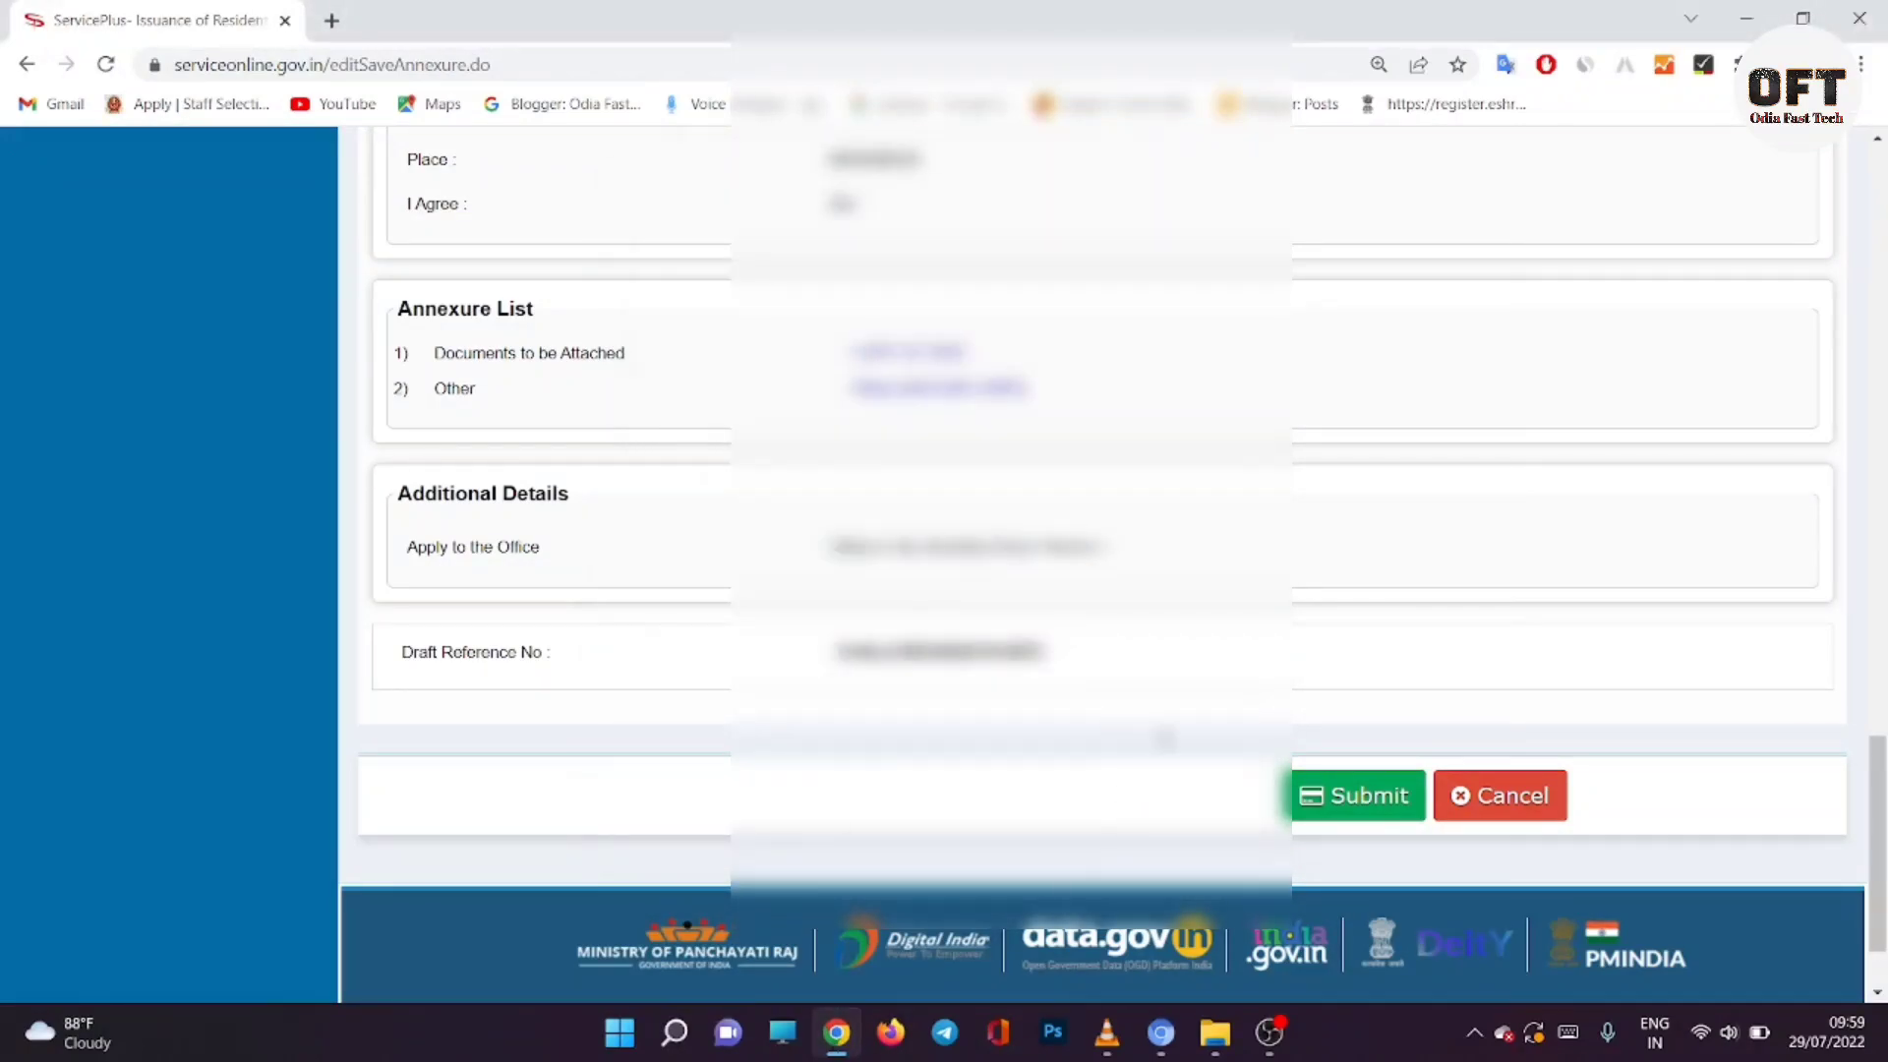
click(1304, 795)
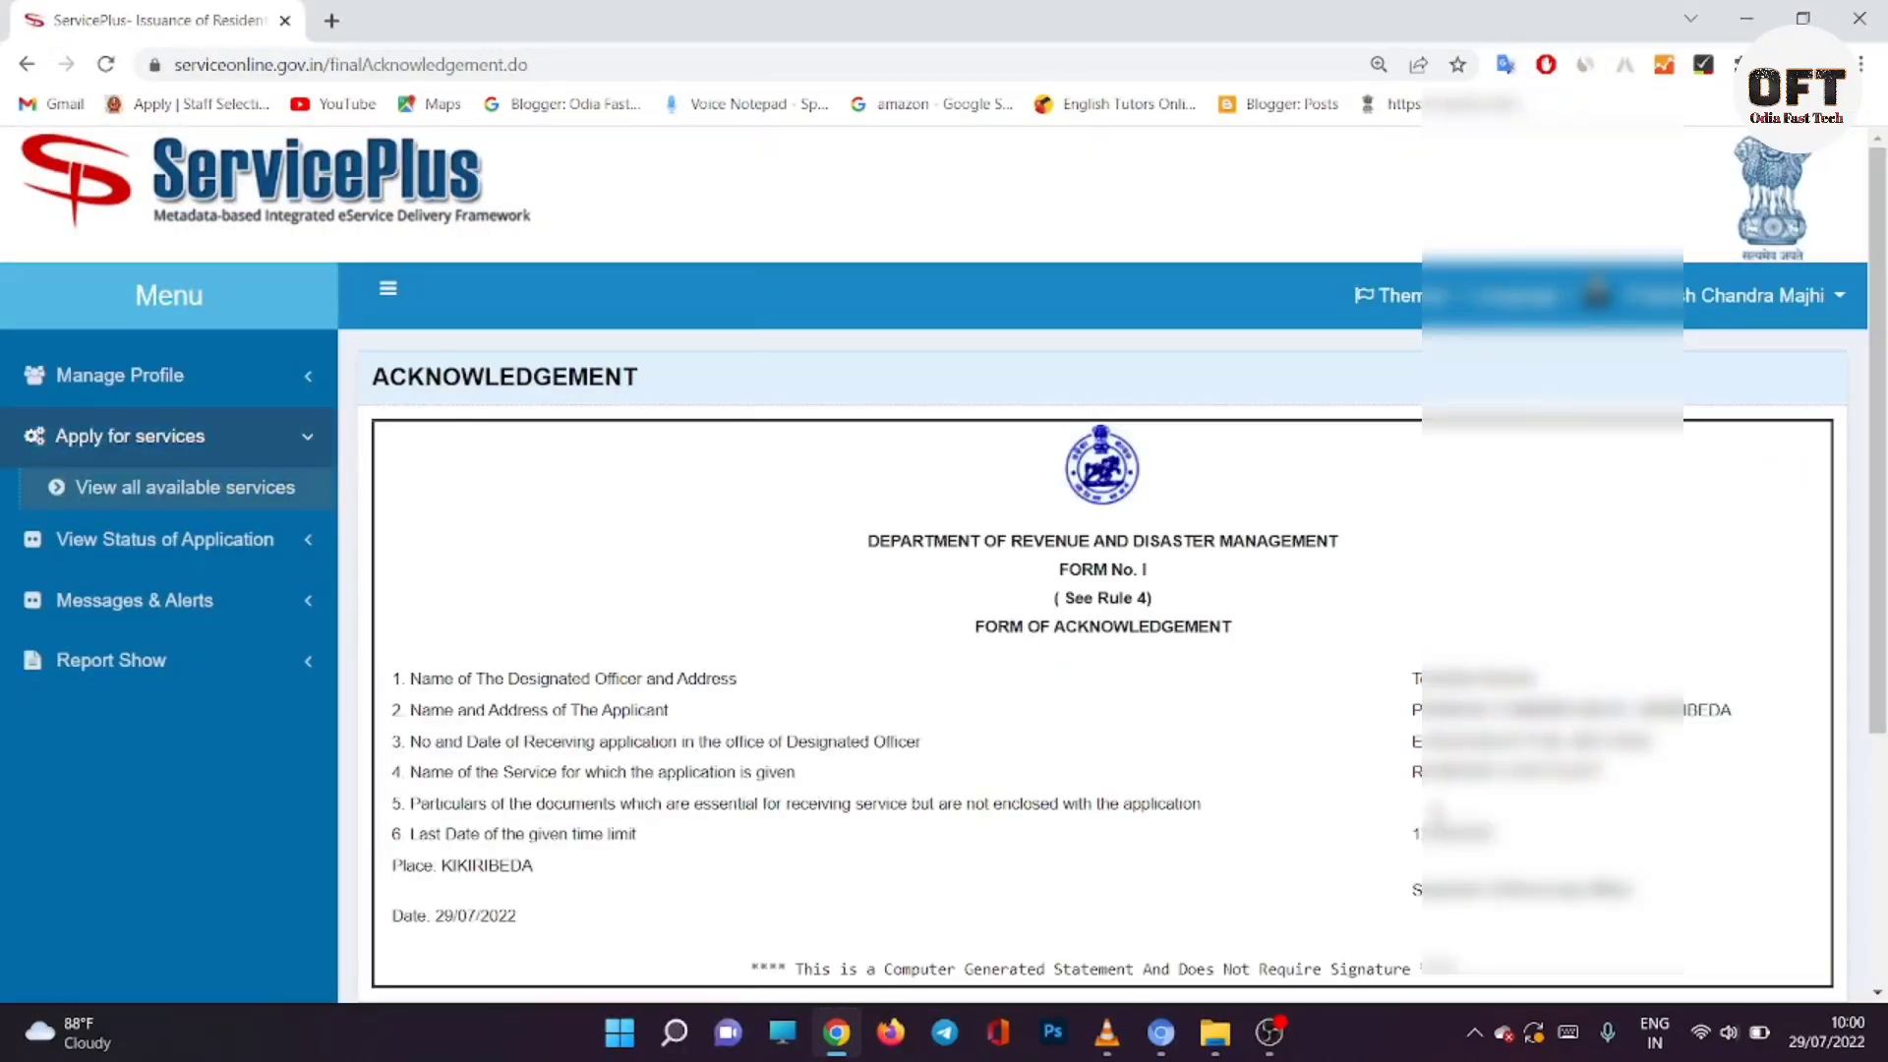
Step: Copy the application reference number from the acknowledgement page
drag(1411, 748, 1657, 745)
right_click(1574, 740)
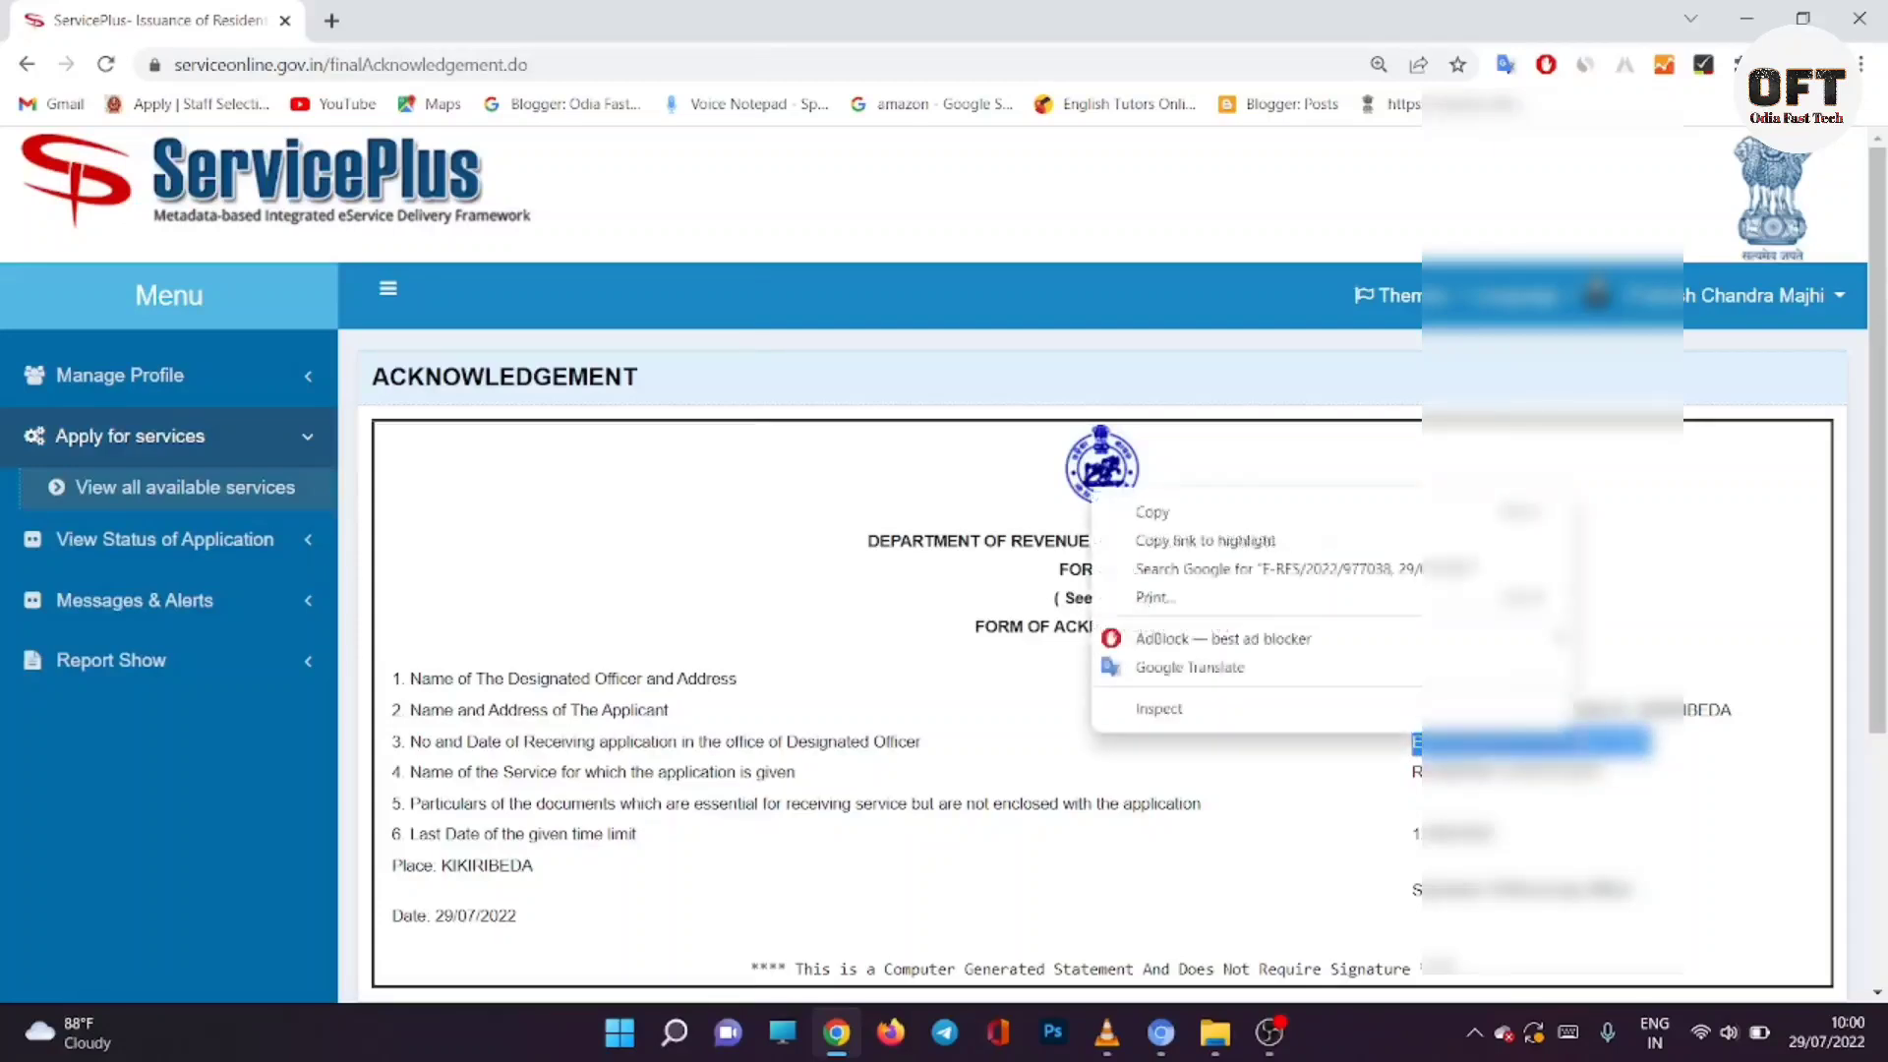
click(1294, 515)
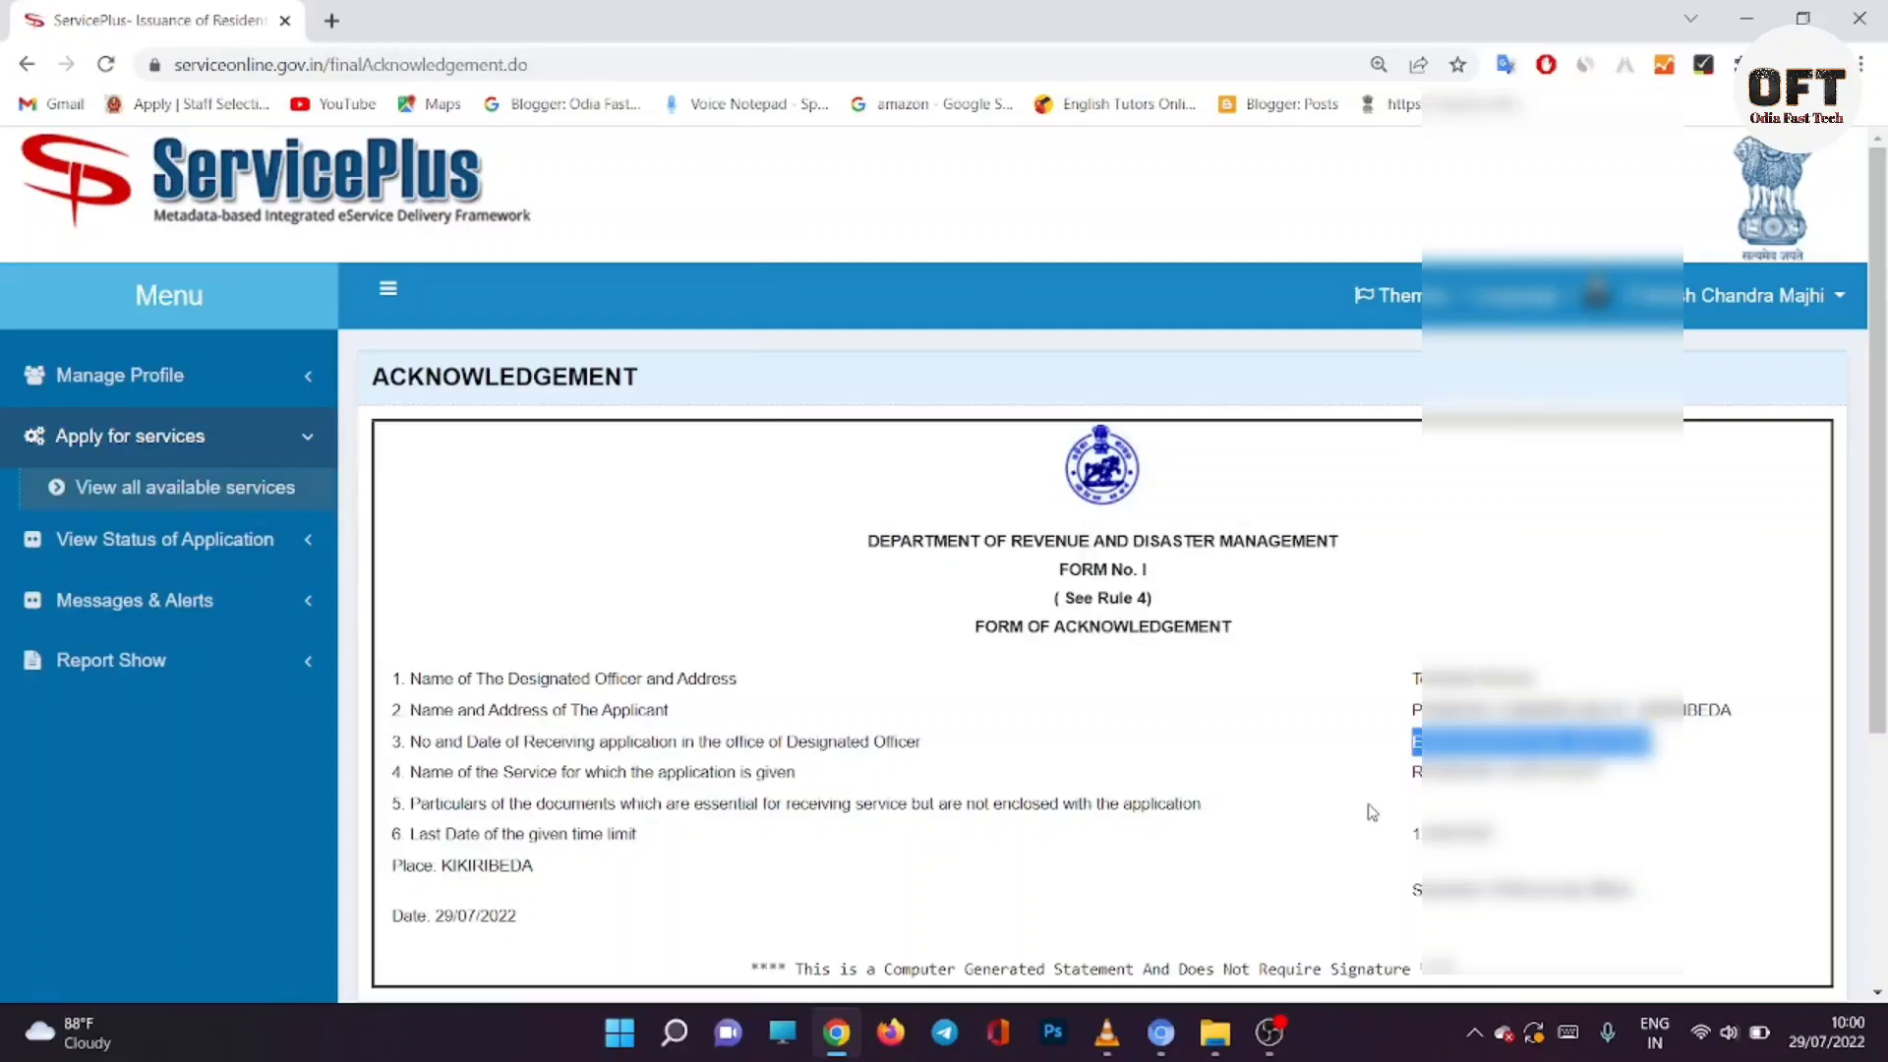
scroll(1372, 813, down, 4)
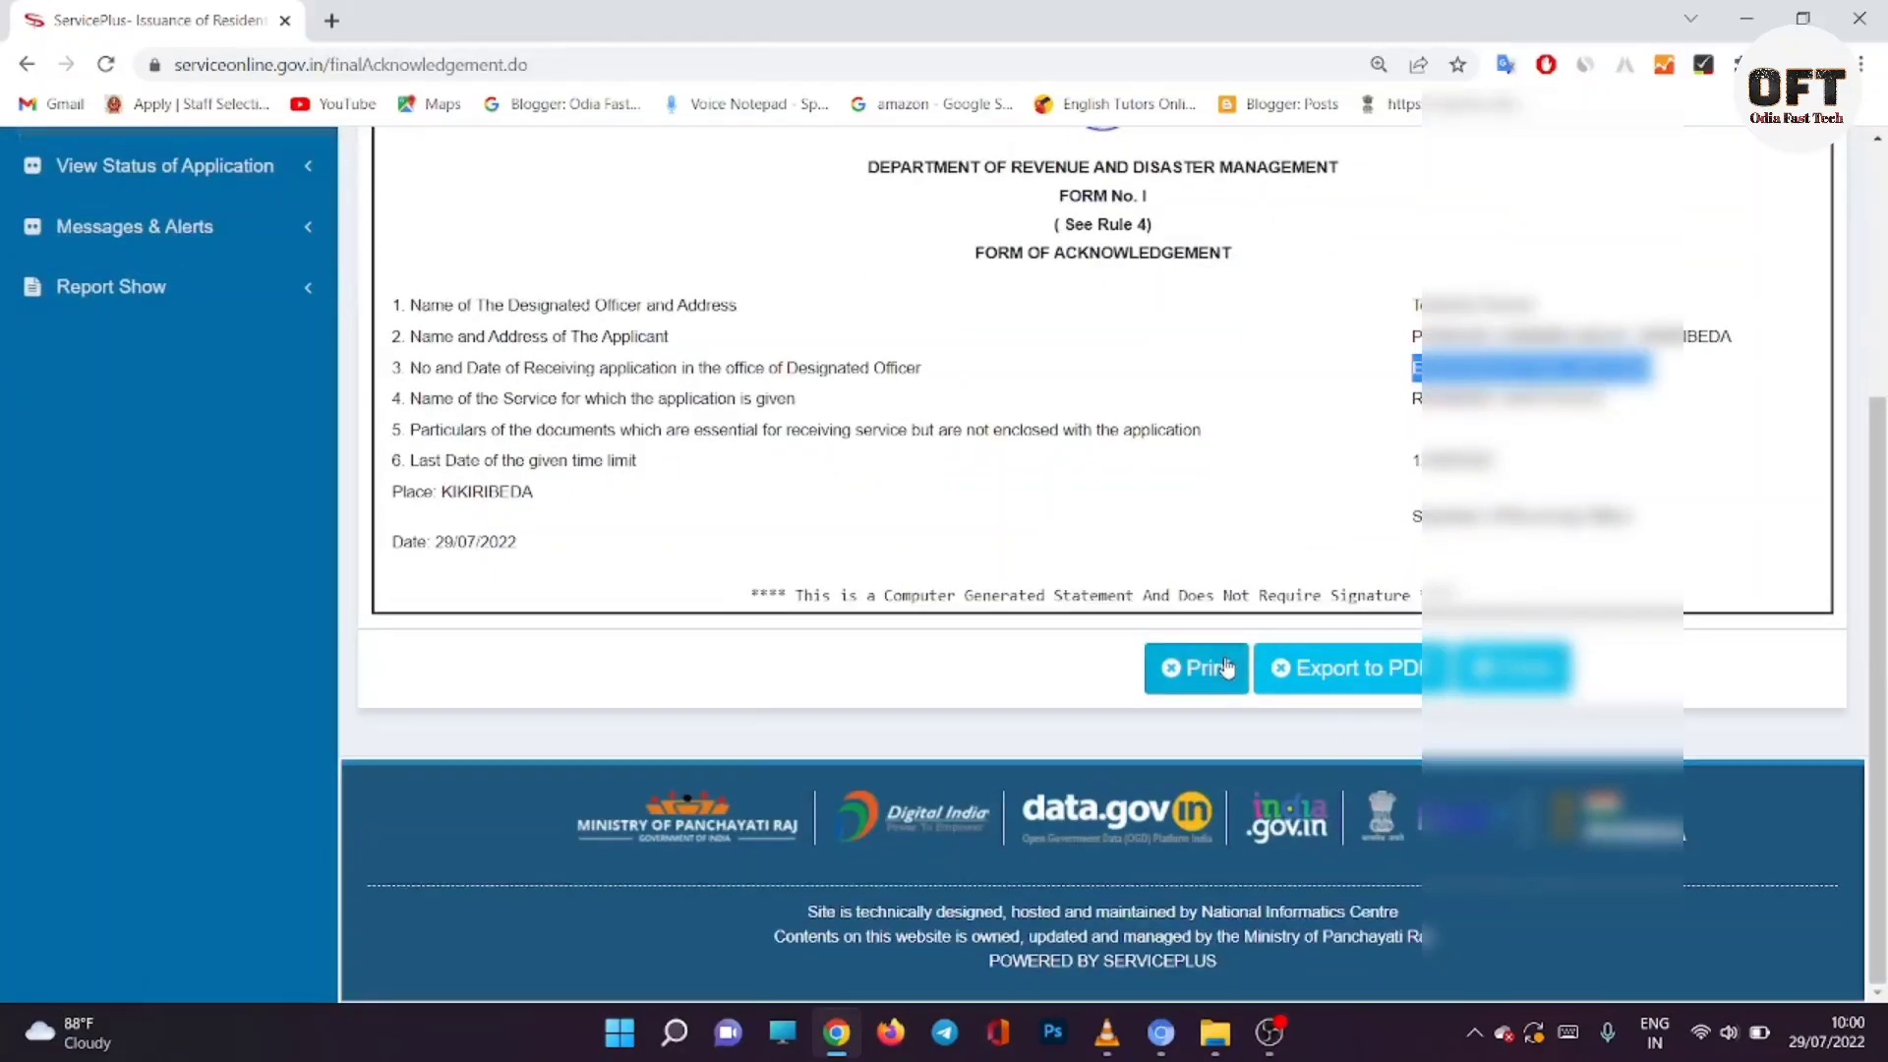
click(1357, 683)
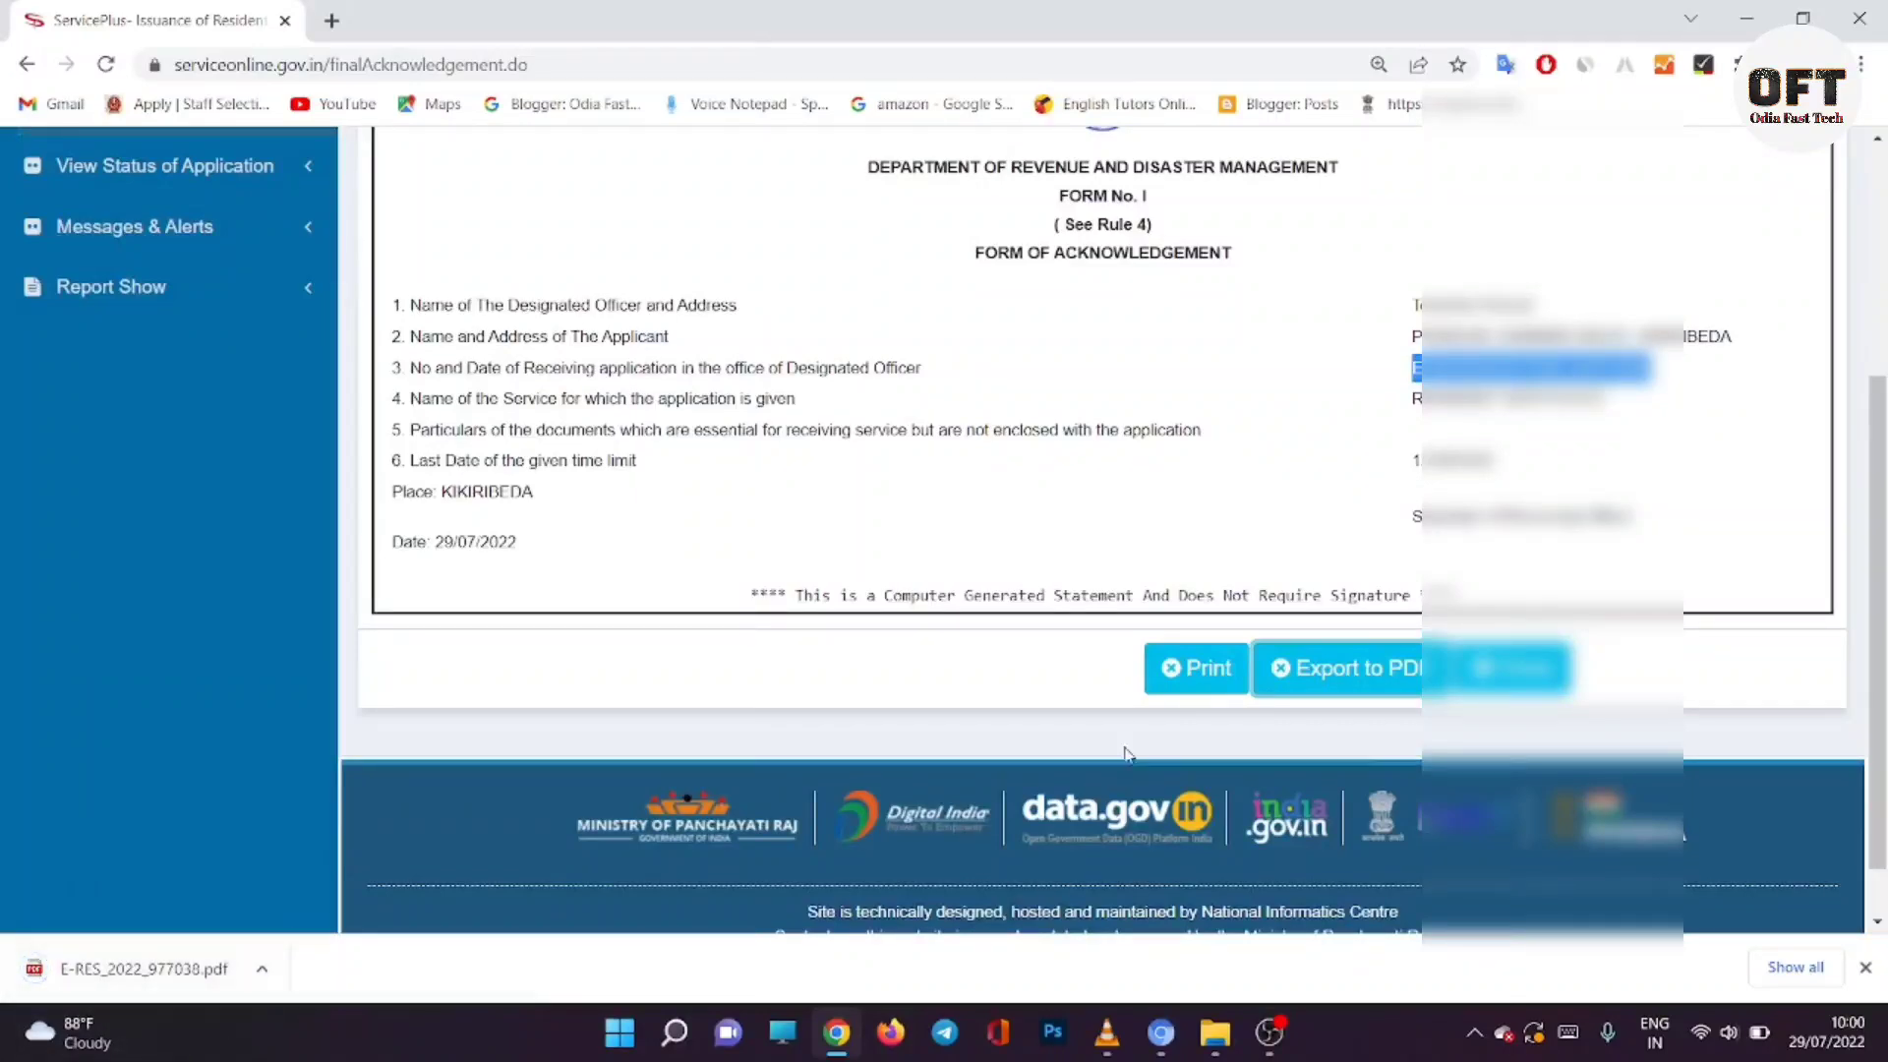
click(1172, 676)
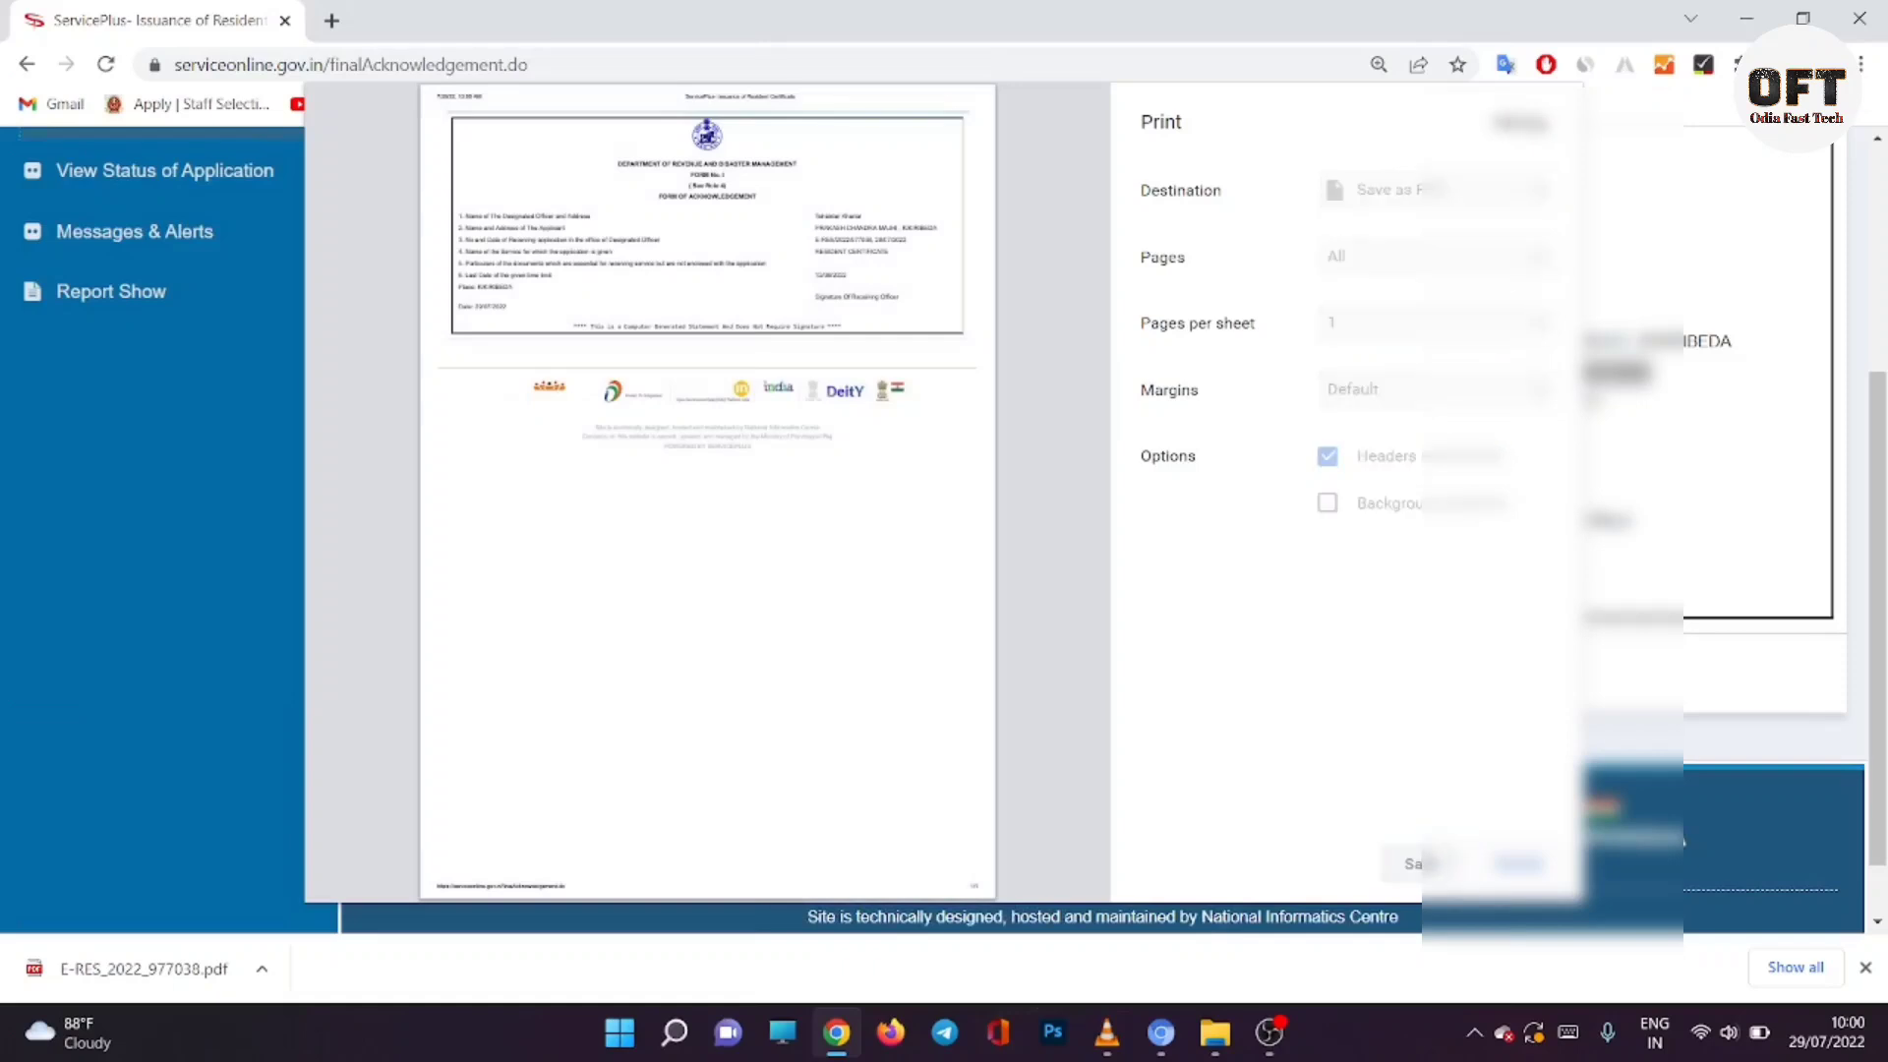
click(1416, 863)
click(757, 550)
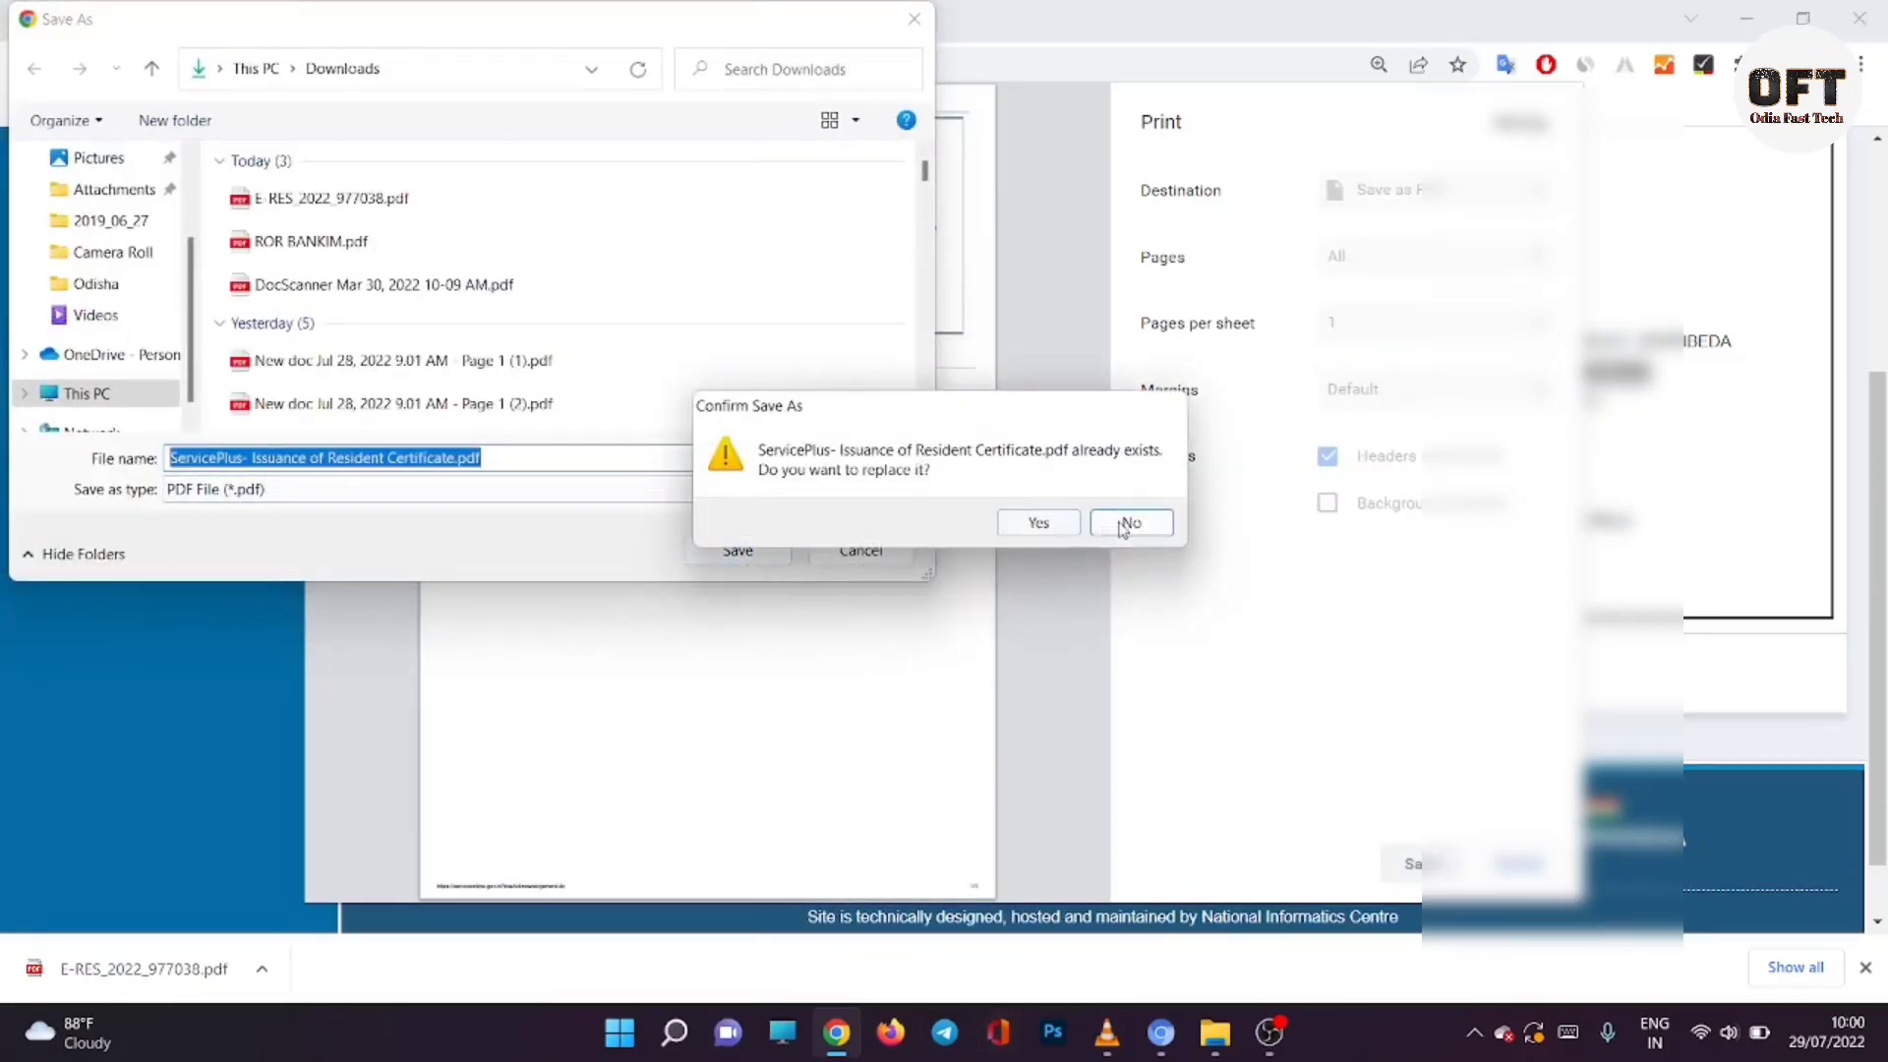
click(1131, 522)
click(861, 550)
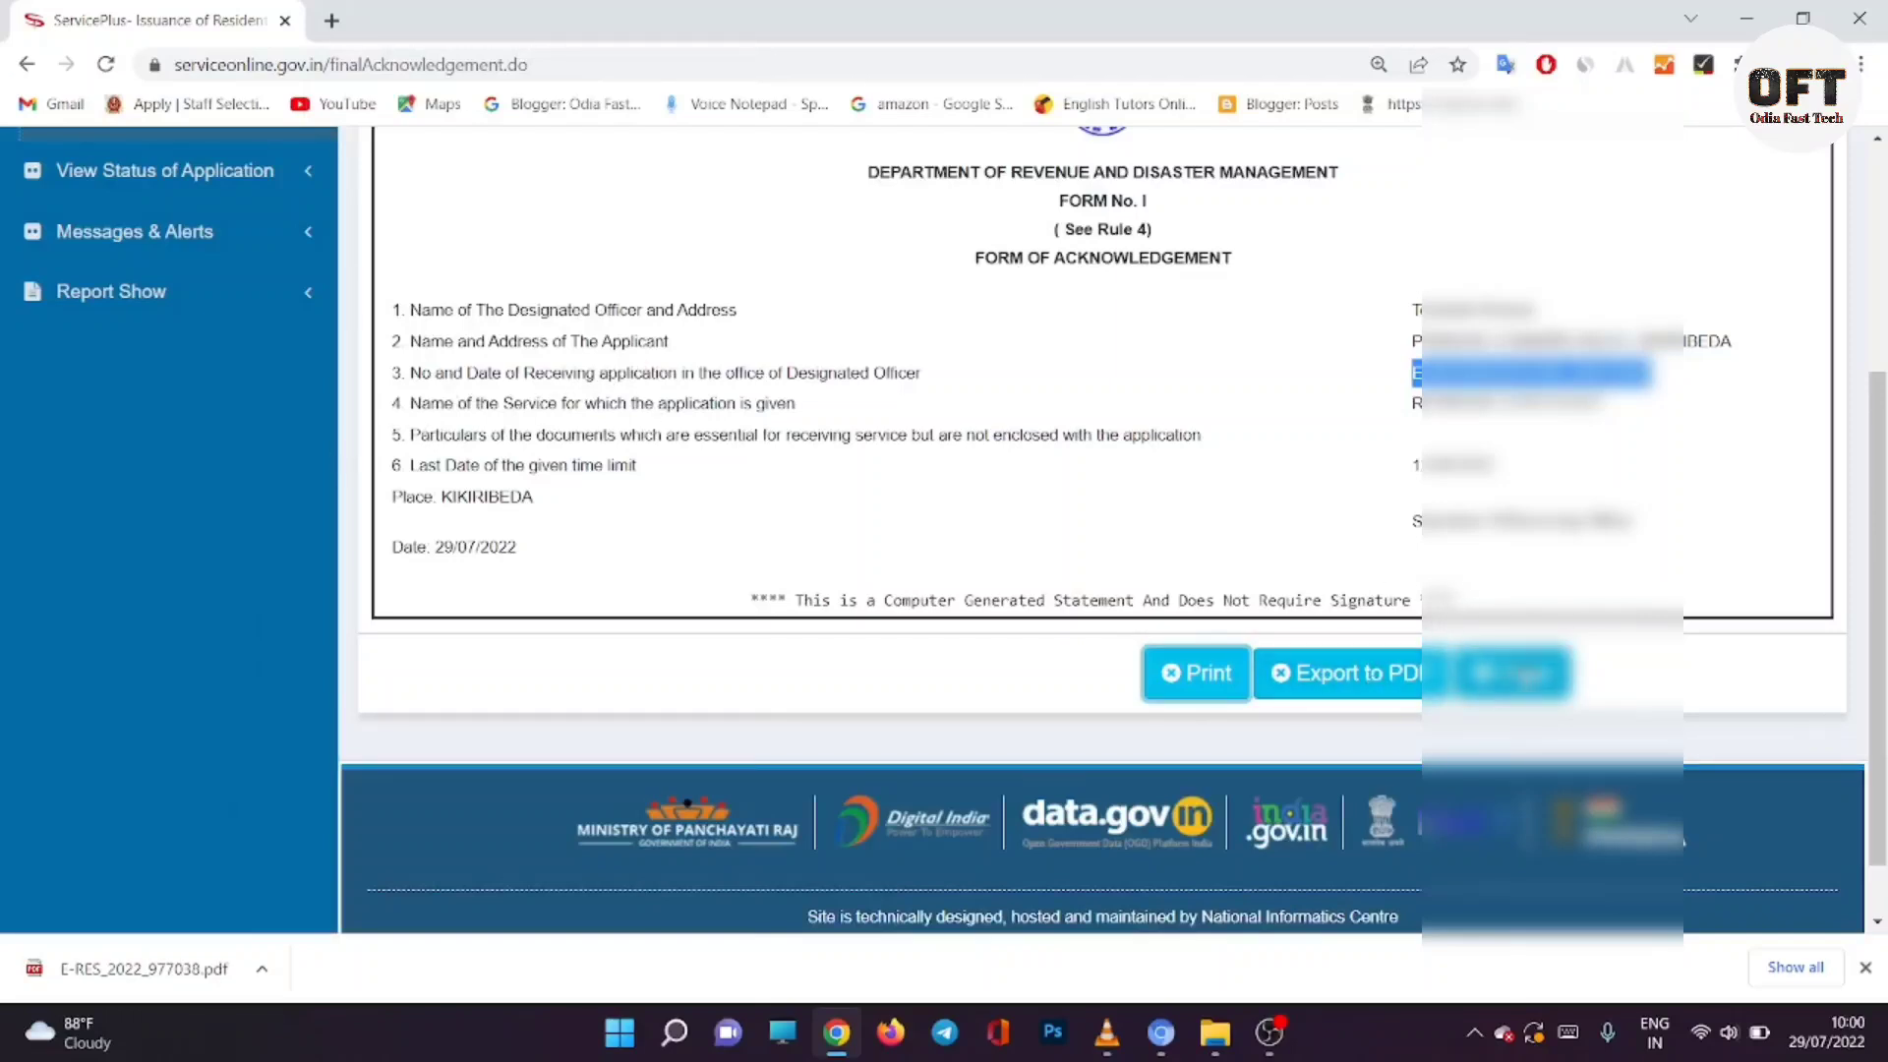
click(1515, 673)
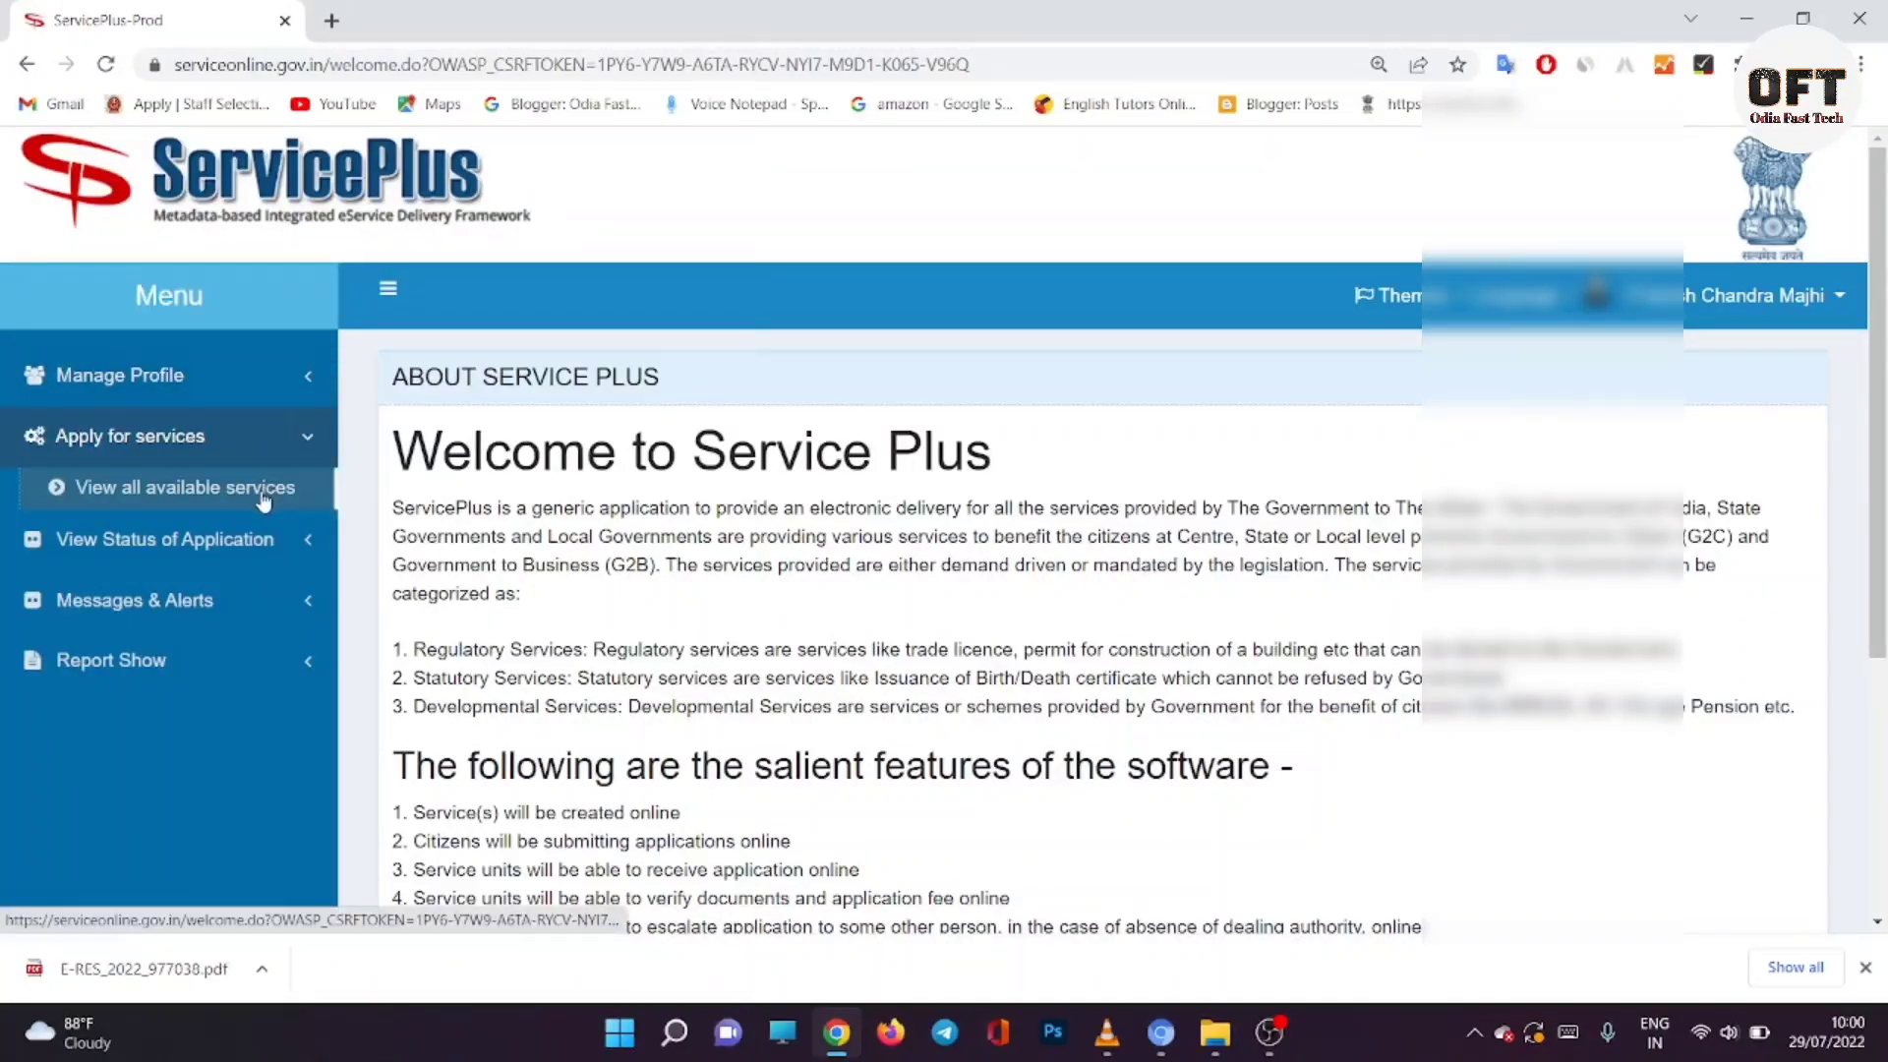
Step: Paste the copied reference number into App Ref No on Track Application Status and search
click(204, 547)
click(204, 548)
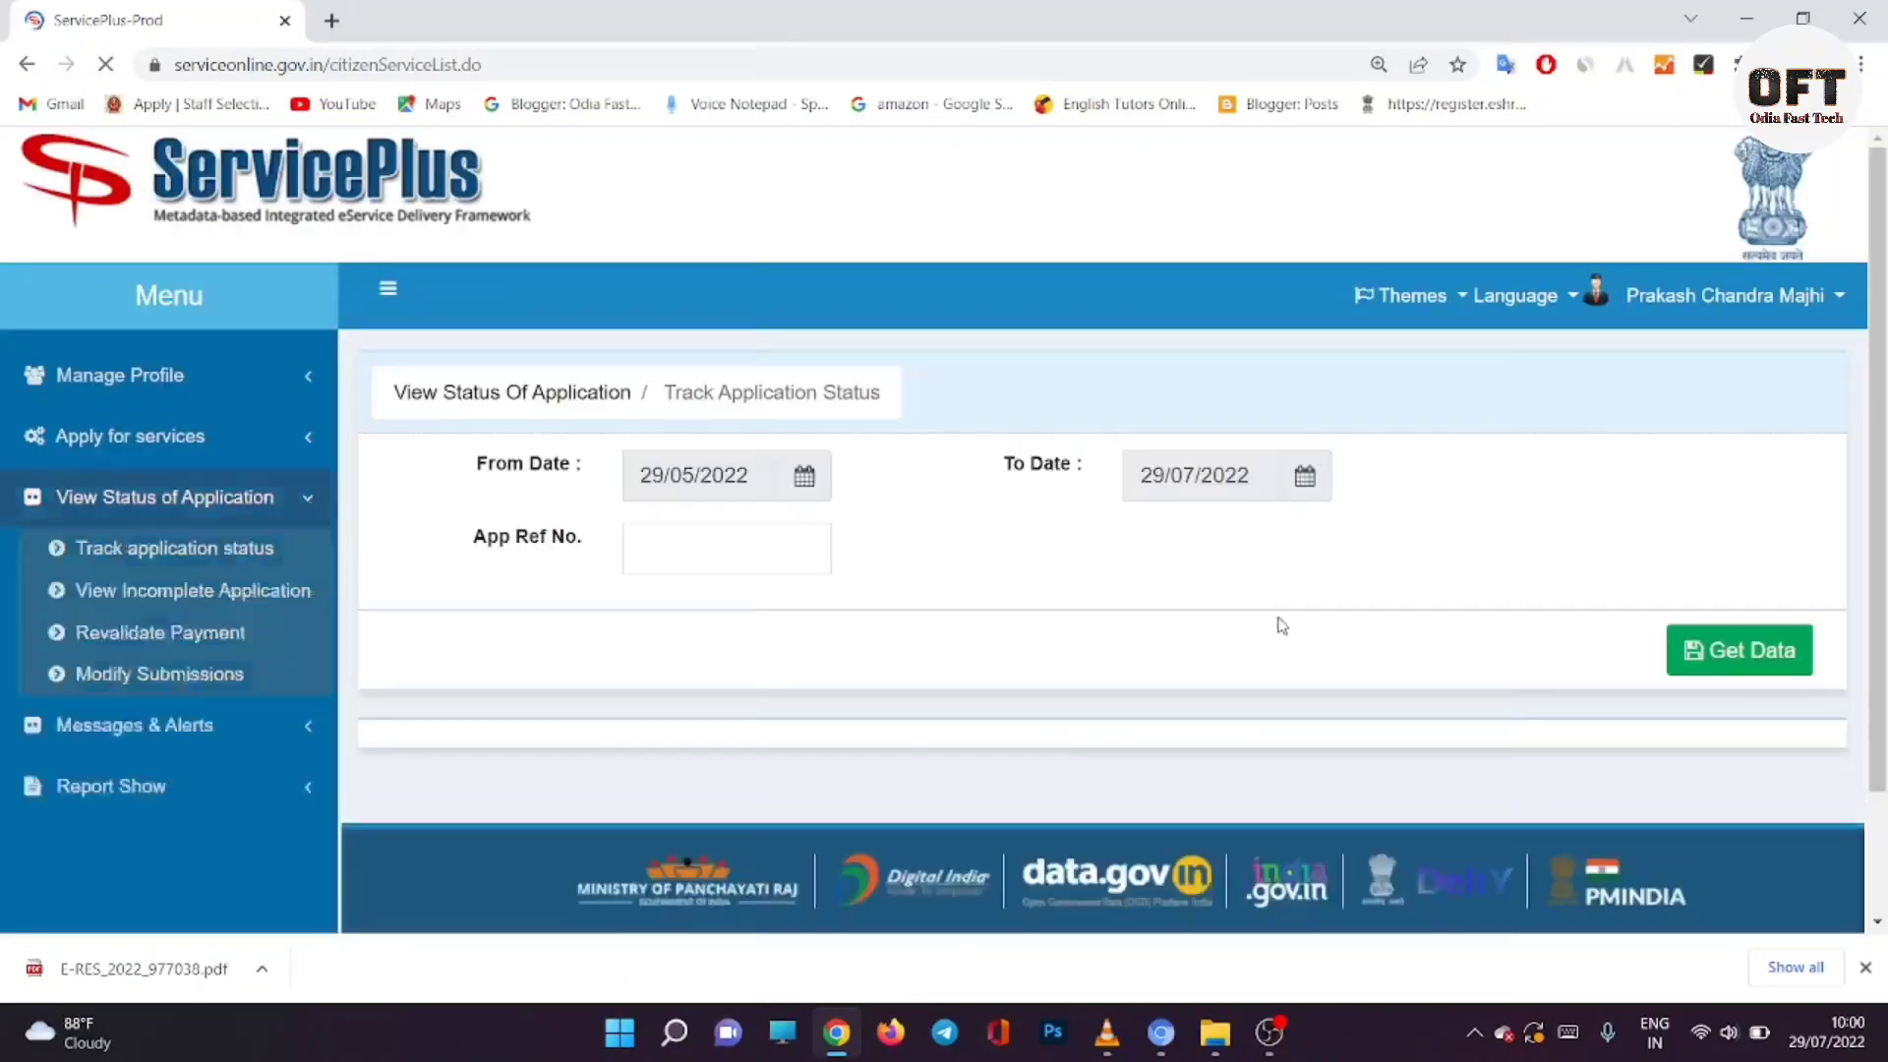
right_click(655, 556)
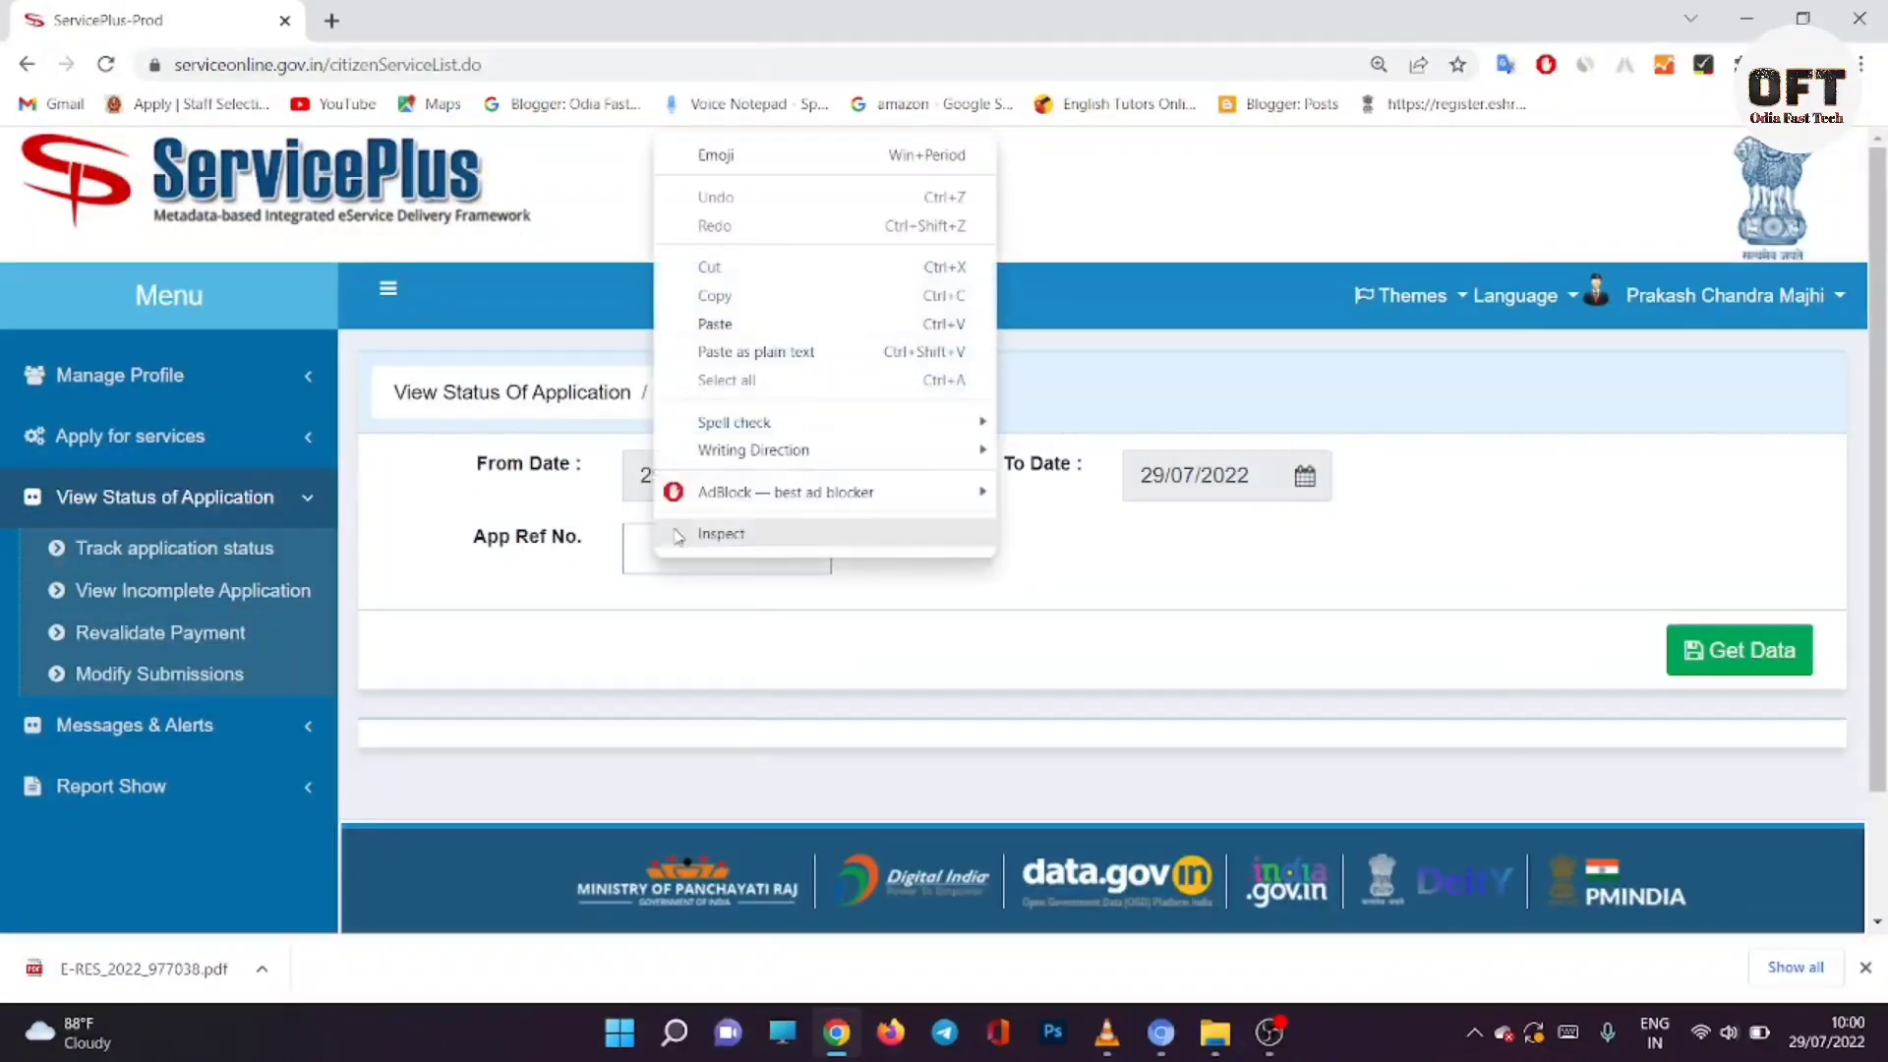
click(717, 325)
key(Return)
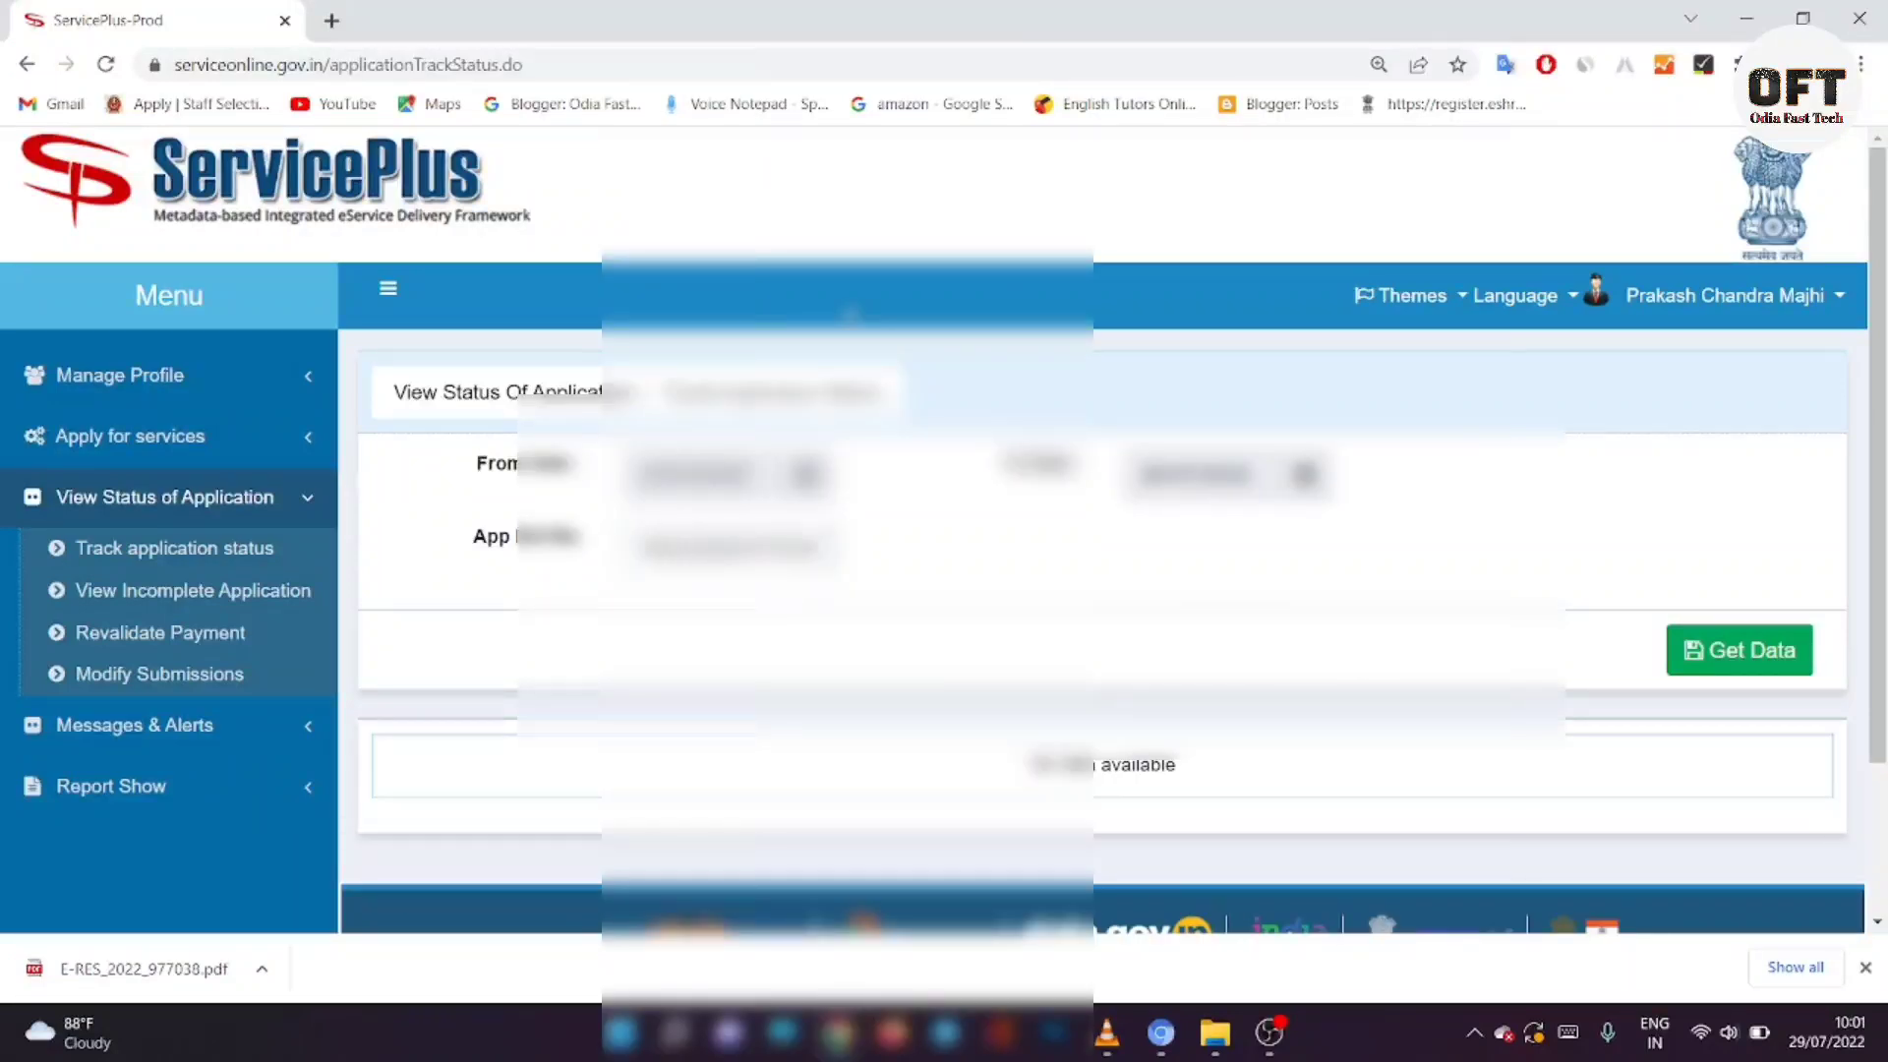
Step: Fetch the status data and open the Initiated application's details, due 12/08/2022
click(1749, 654)
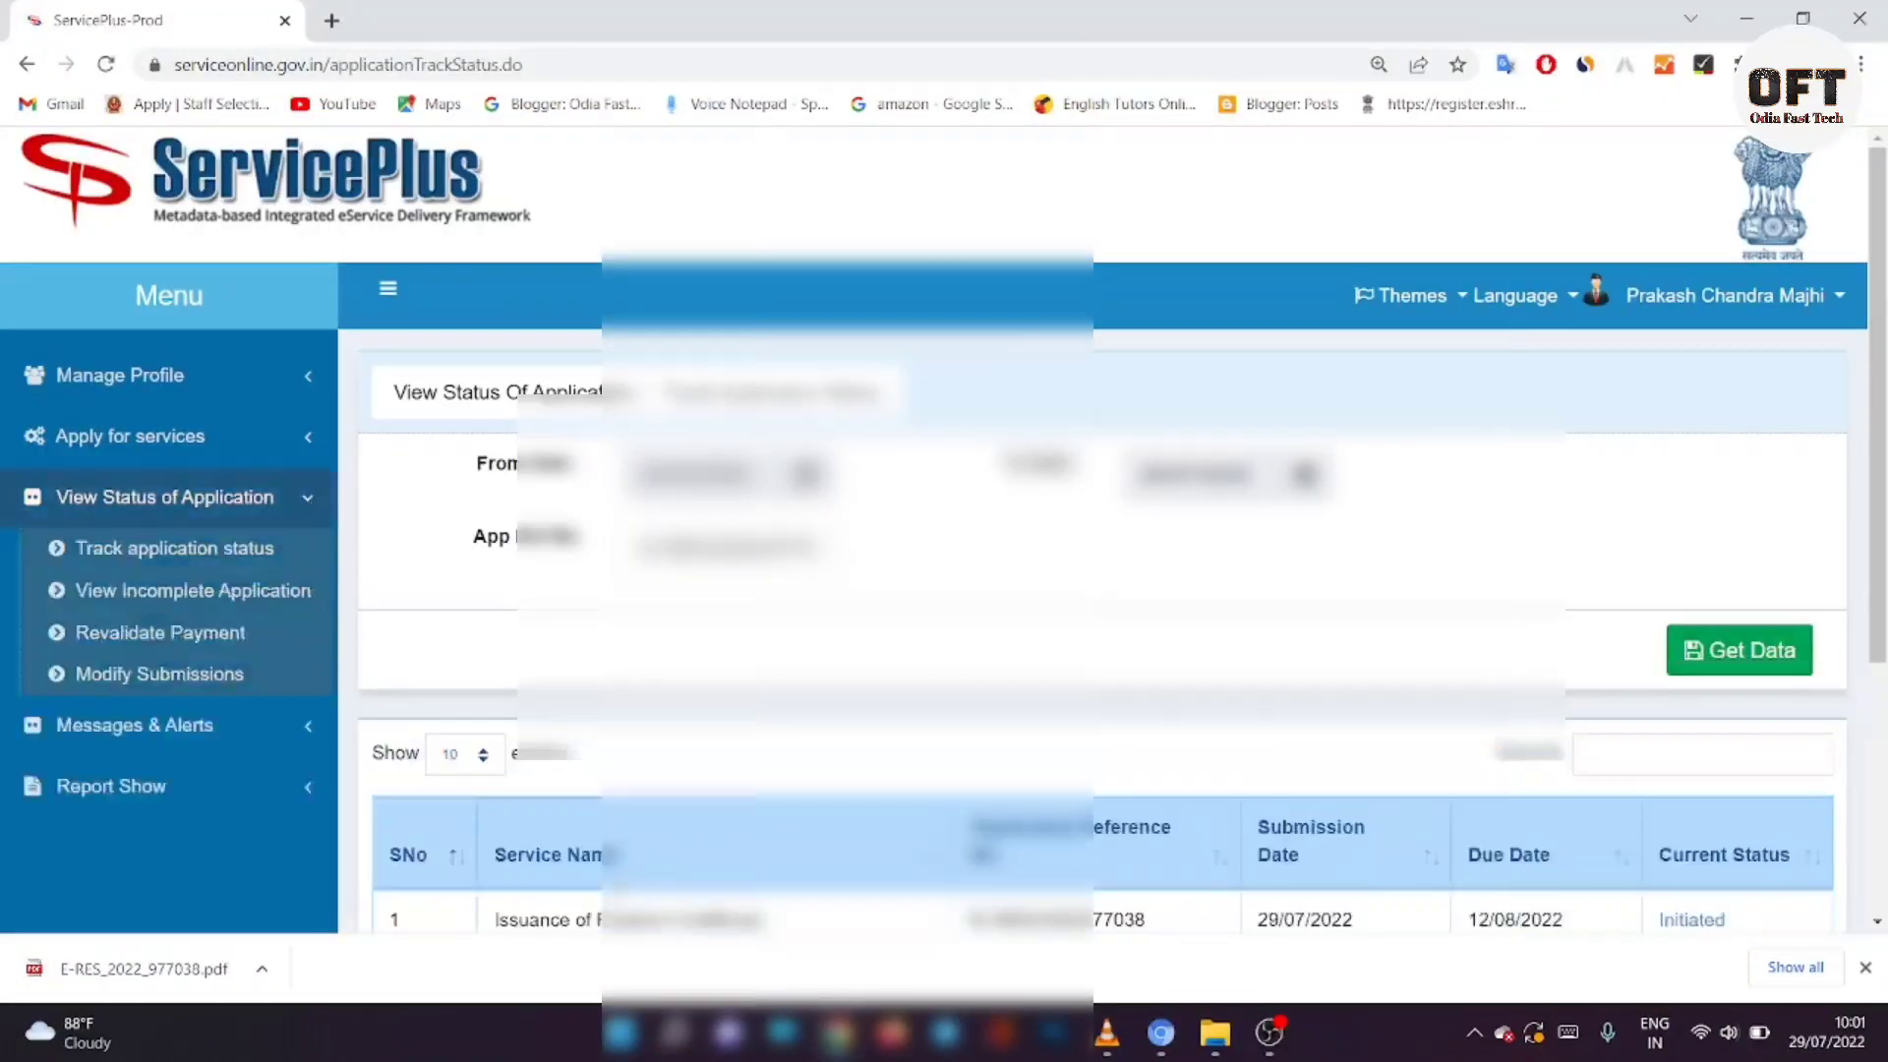
scroll(638, 886, down, 3)
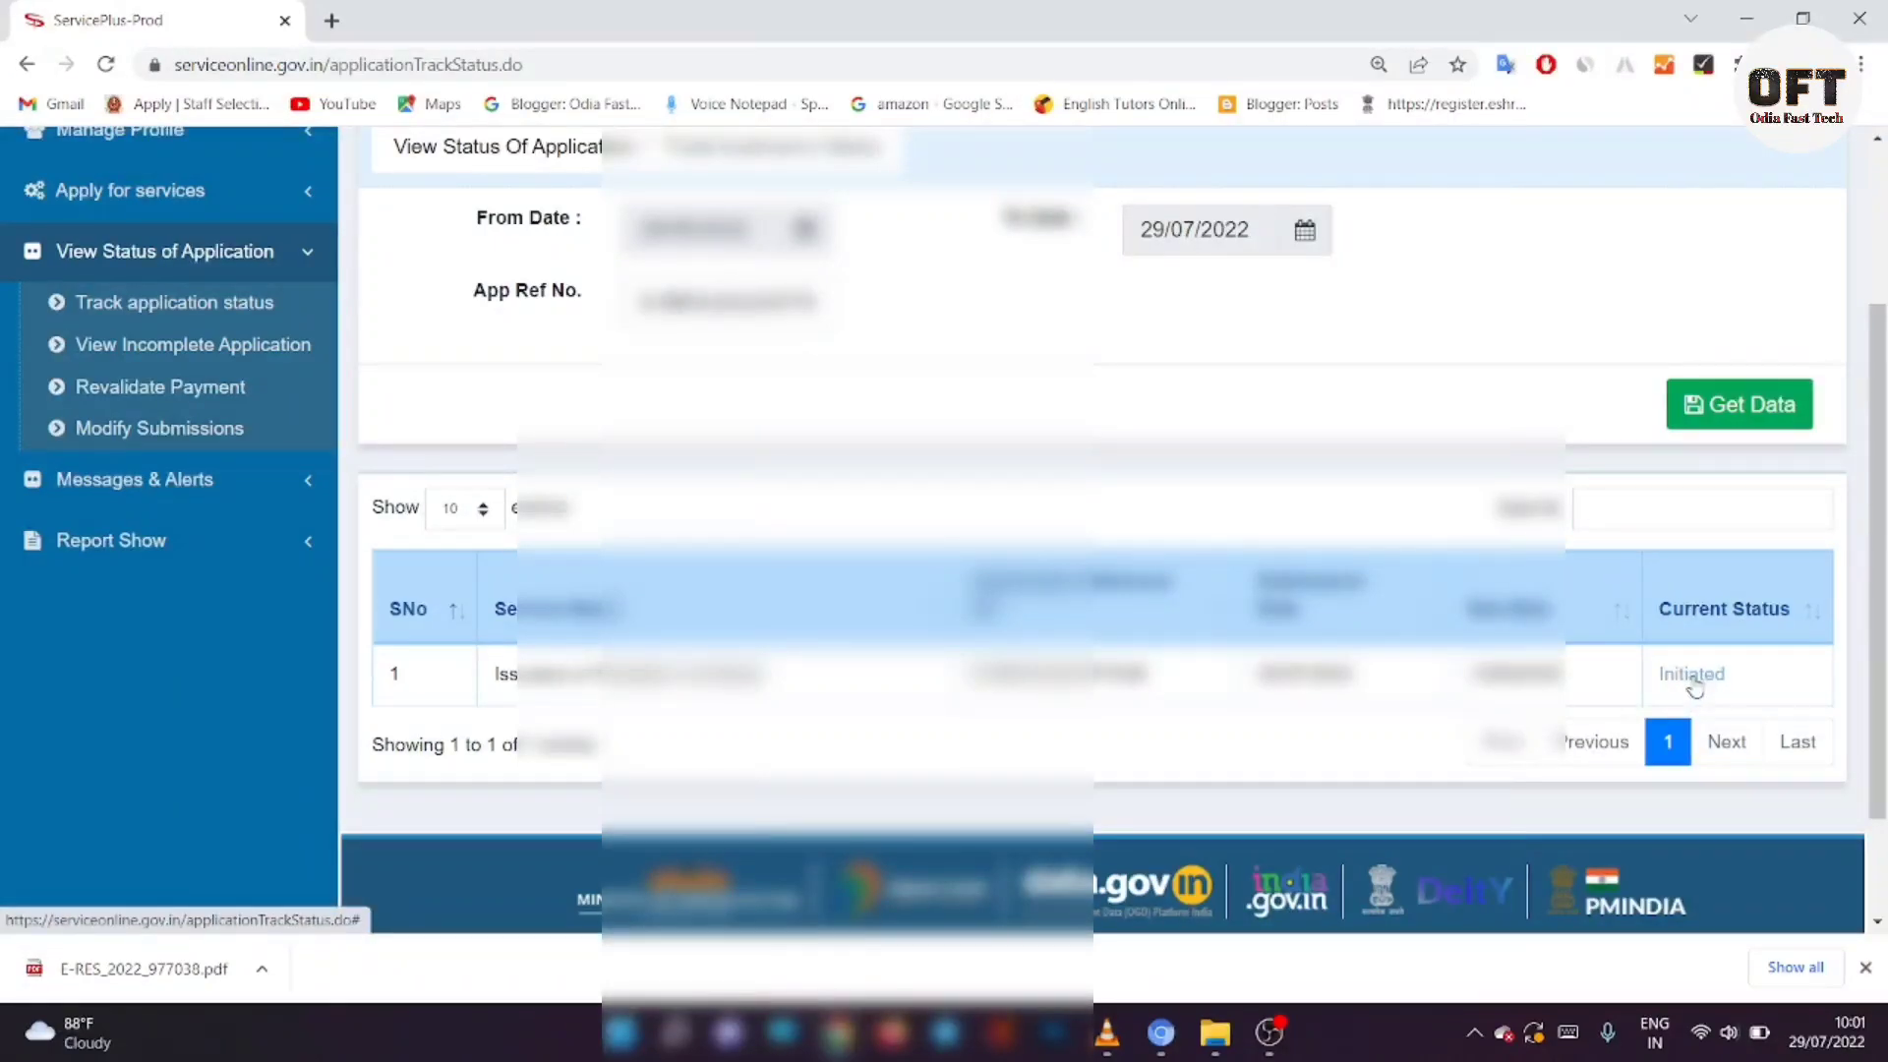
click(1692, 675)
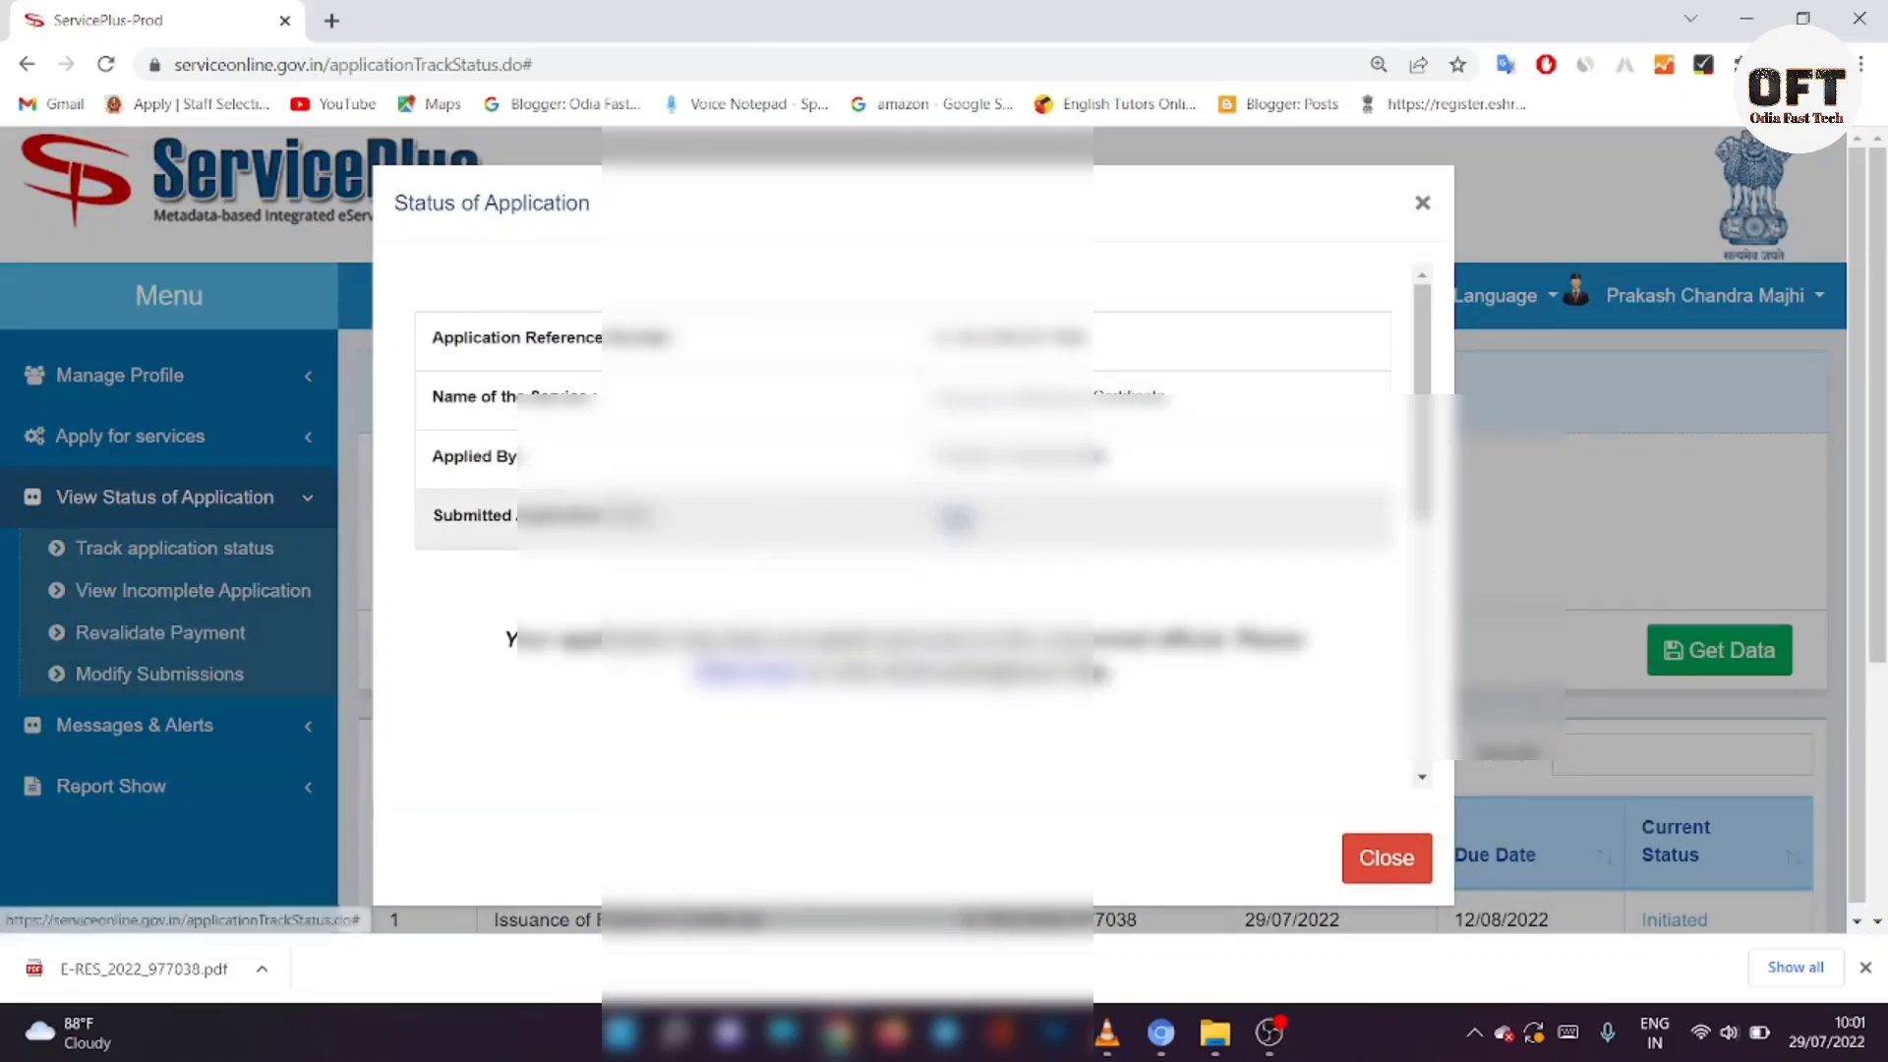
Step: Load and scroll through the full Status of Application details, then close them
click(952, 515)
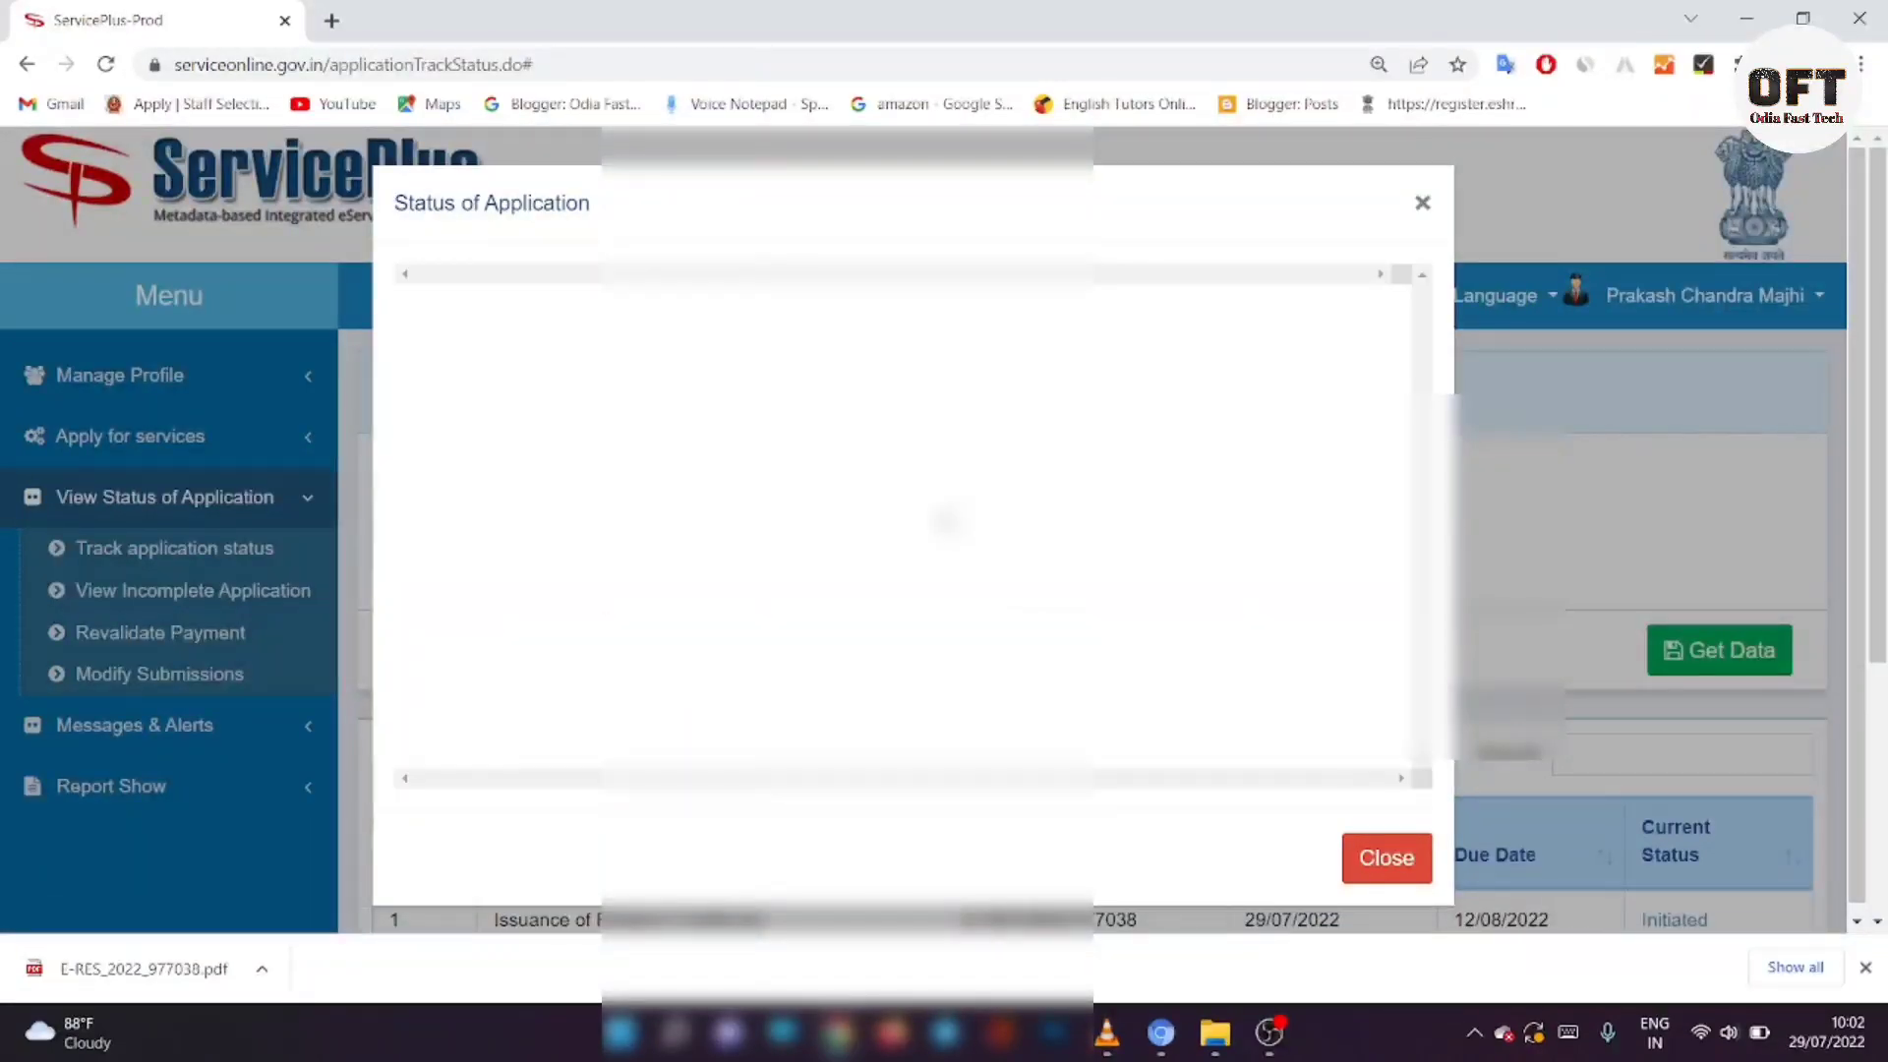
scroll(893, 516, down, 15)
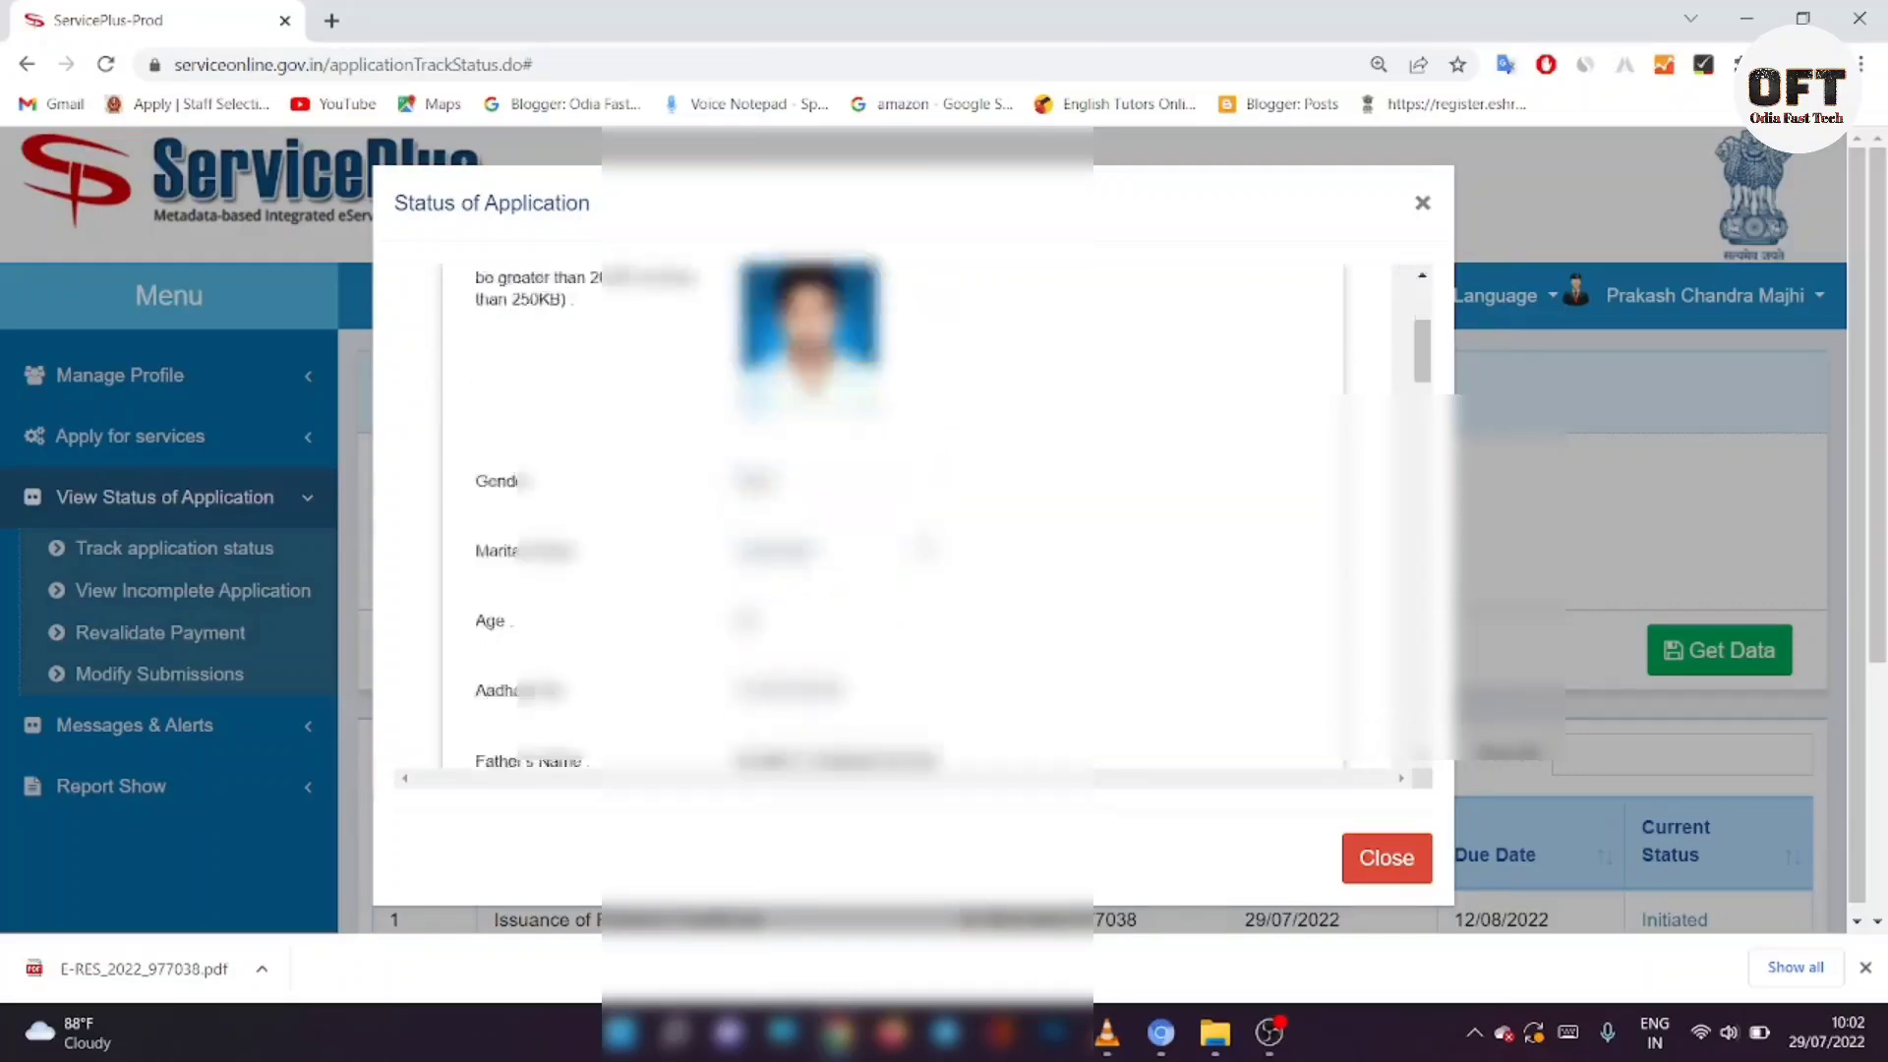
scroll(894, 517, down, 10)
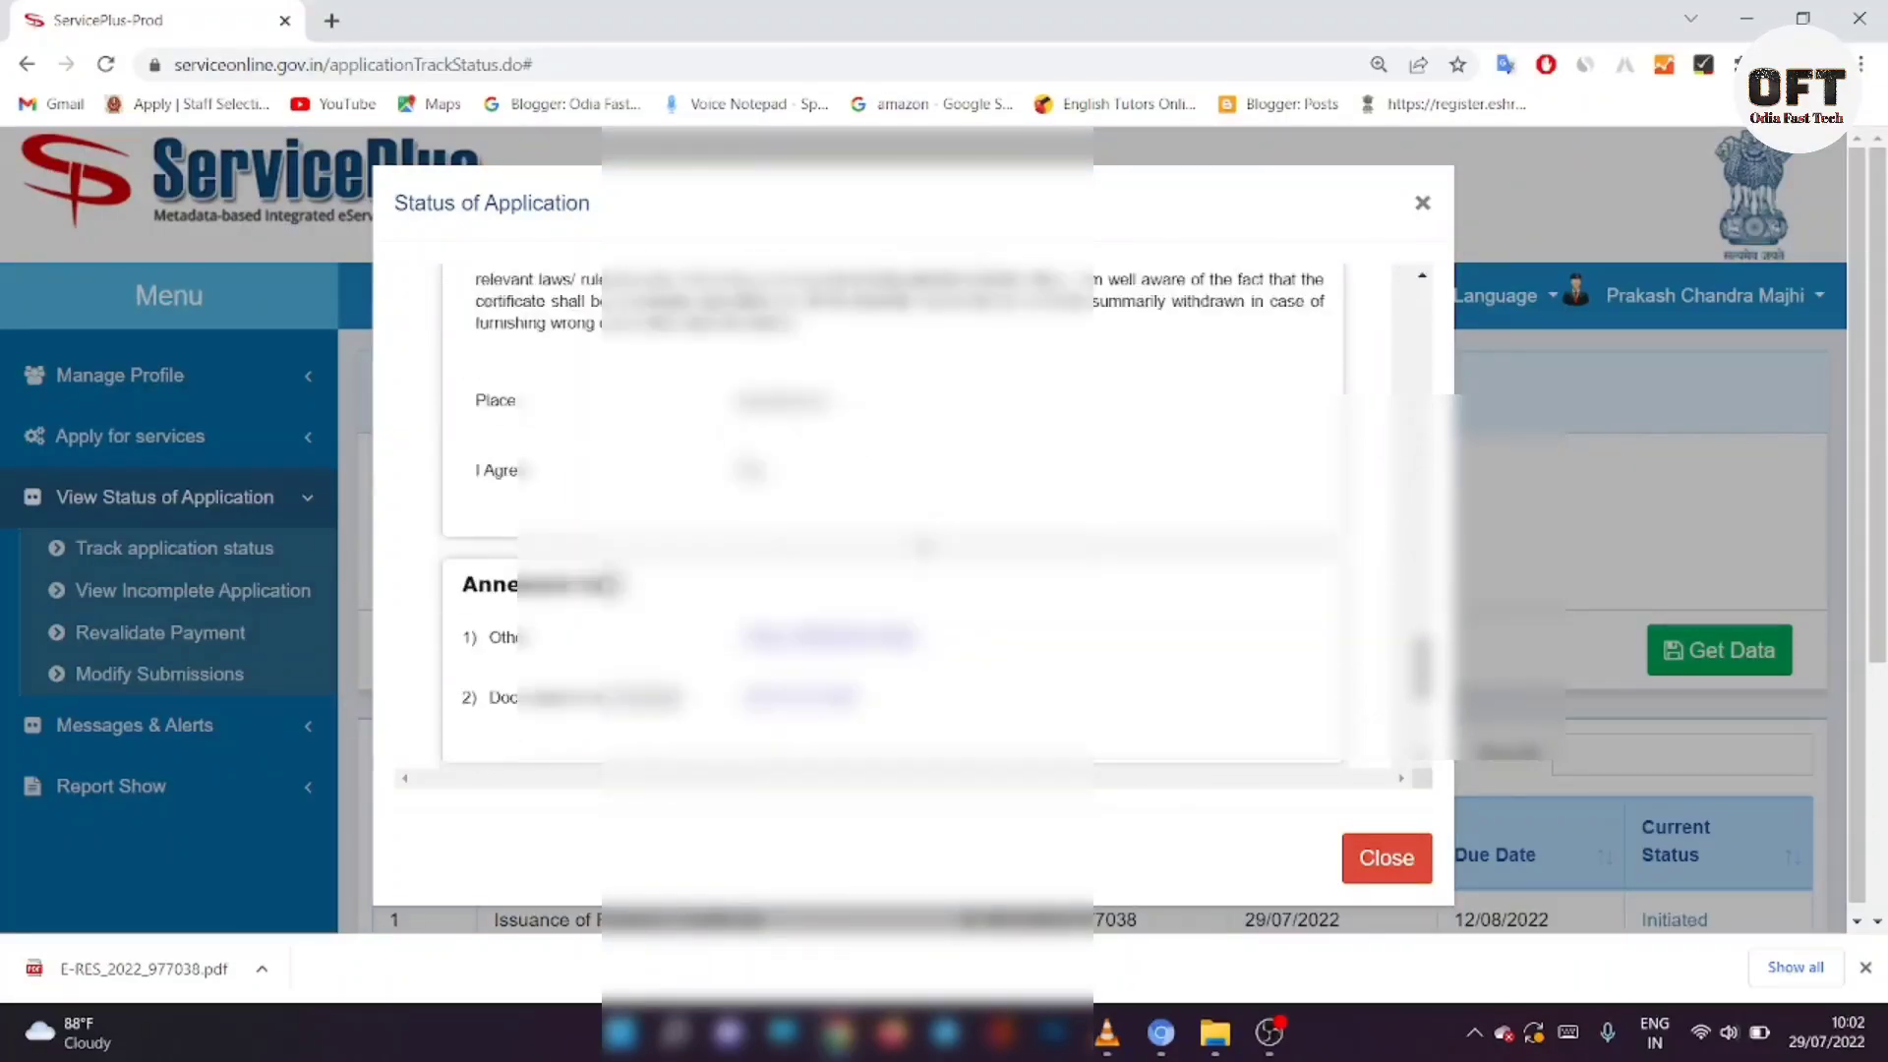
click(1387, 856)
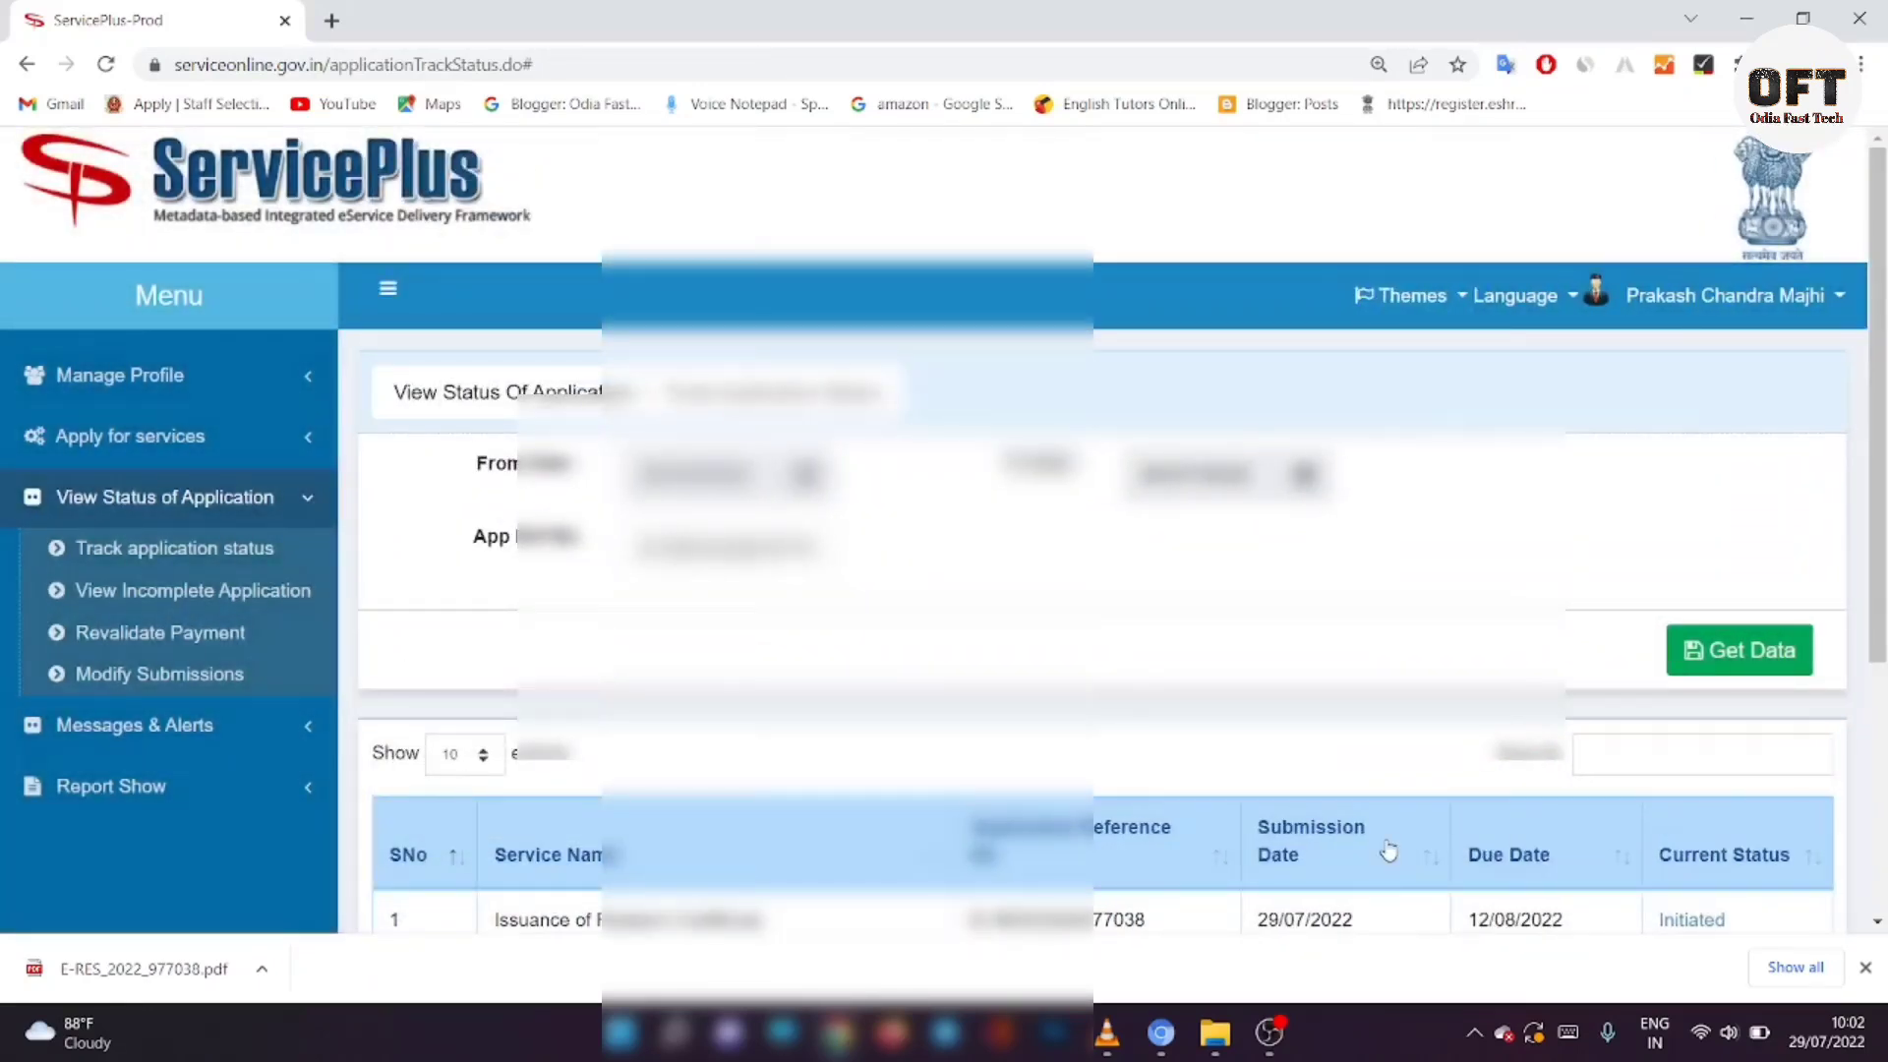